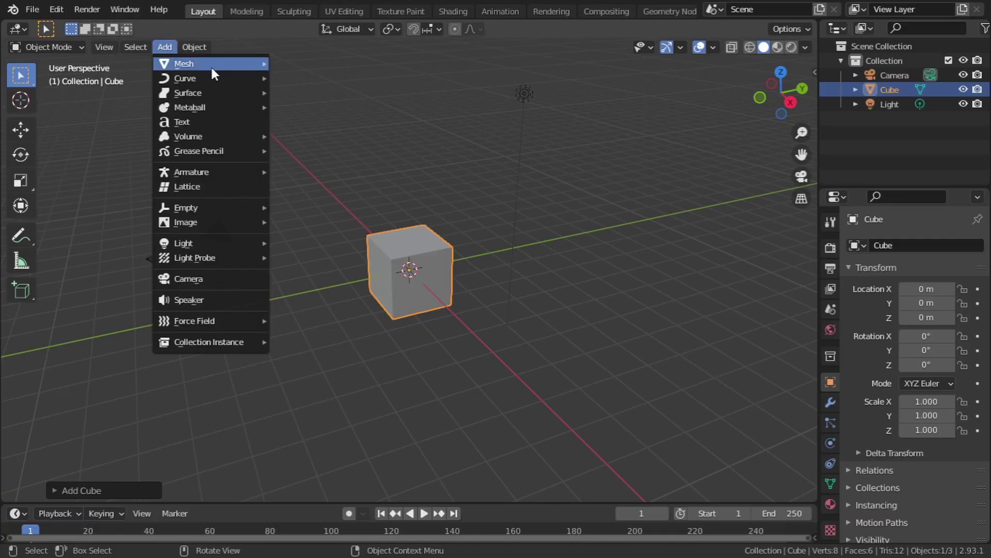
Add a ground plane and scale it up to 11.785 in camera view.
{"action": "mouse_move", "coordinate": [211, 63]}
{"action": "left_click", "coordinate": [292, 62]}
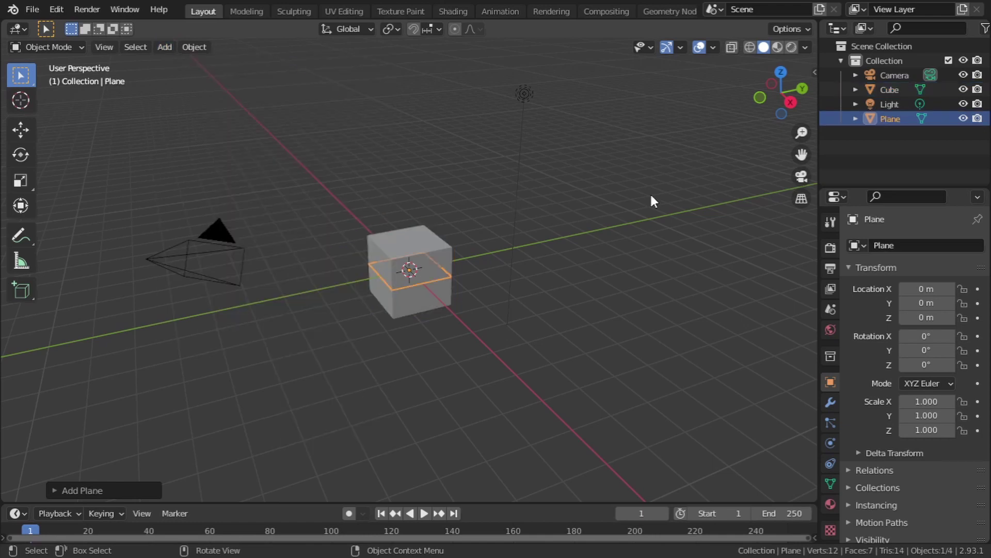
{"action": "left_click", "coordinate": [793, 170]}
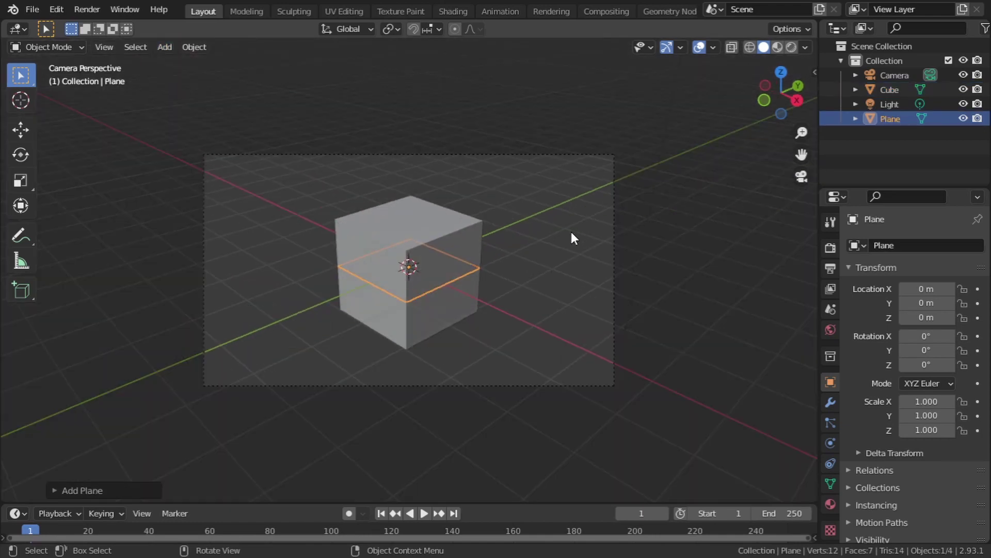
{"action": "key", "text": "s"}
{"action": "left_click", "coordinate": [2, 139]}
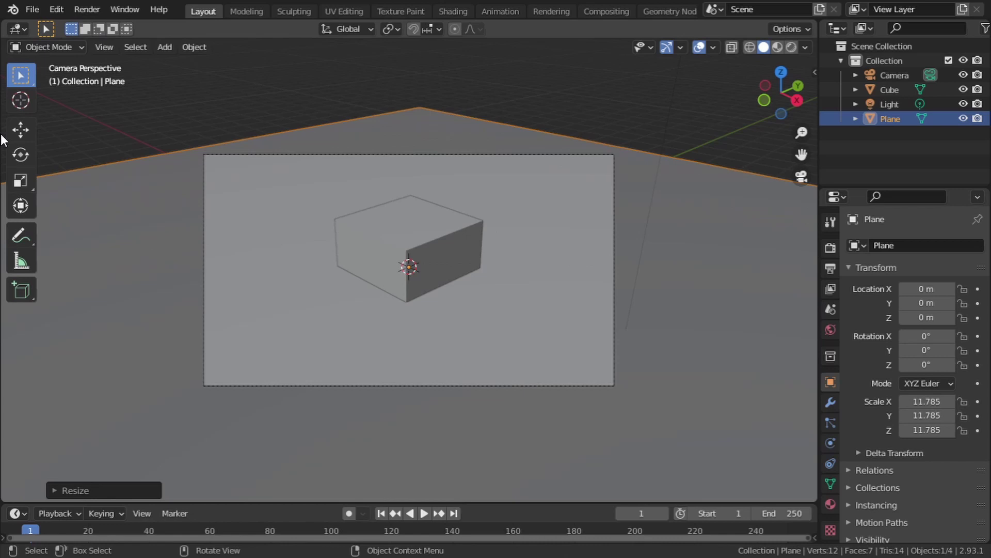
Flatten the cube to a Z scale of 0.433 and lower it onto the plane.
{"action": "left_click", "coordinate": [463, 258]}
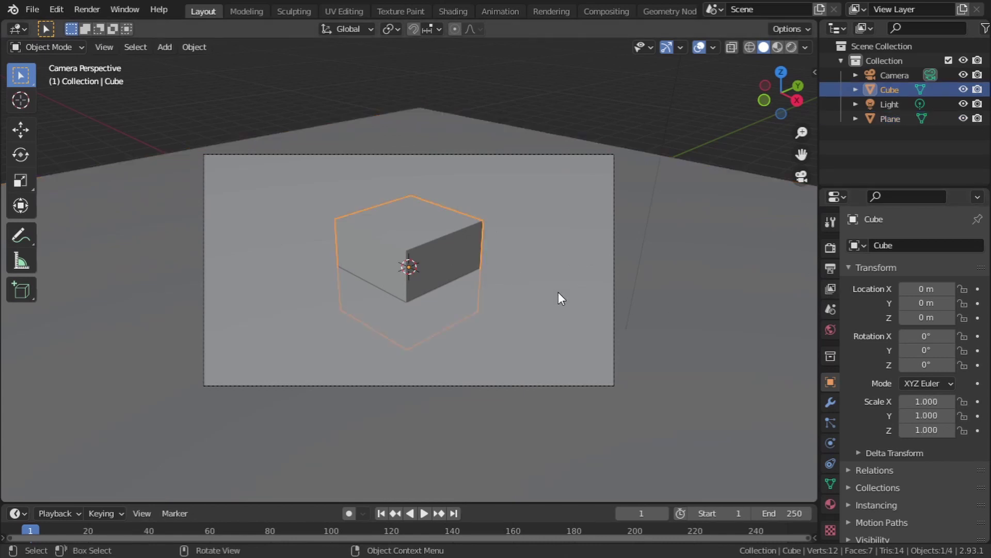
{"action": "key", "text": "g"}
{"action": "key", "text": "z"}
{"action": "left_click", "coordinate": [572, 267]}
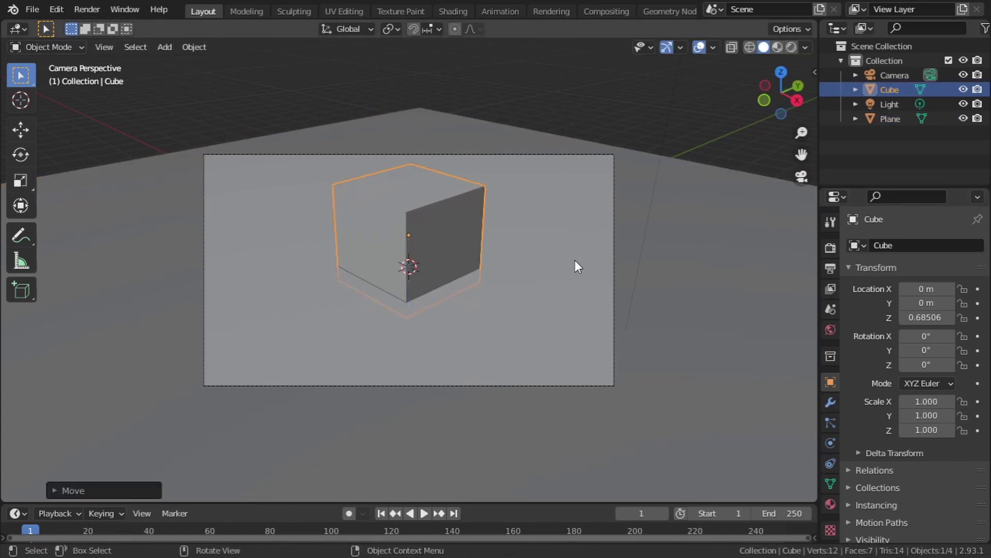
{"action": "key", "text": "s"}
{"action": "key", "text": "z"}
{"action": "left_click", "coordinate": [477, 276]}
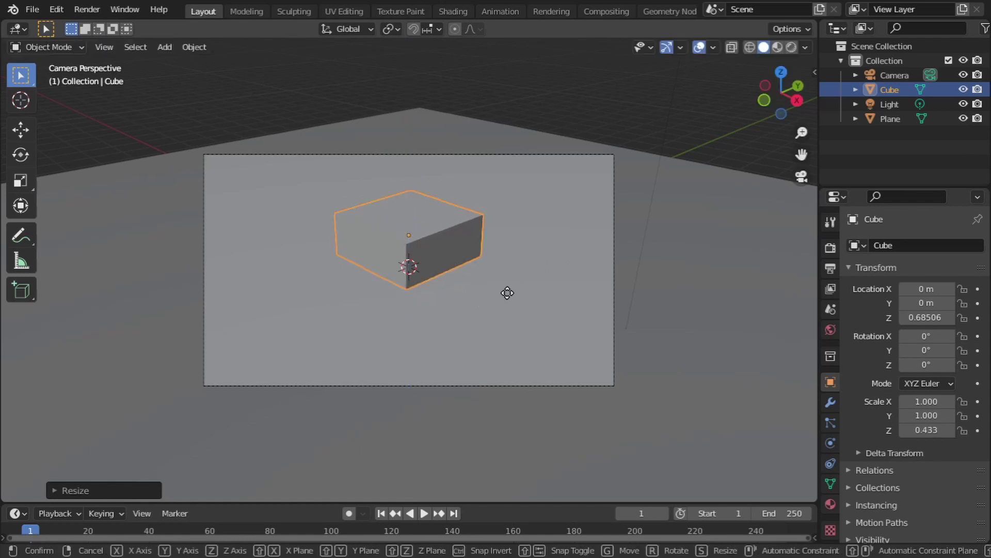
{"action": "key", "text": "g"}
{"action": "key", "text": "z"}
{"action": "left_click", "coordinate": [507, 305]}
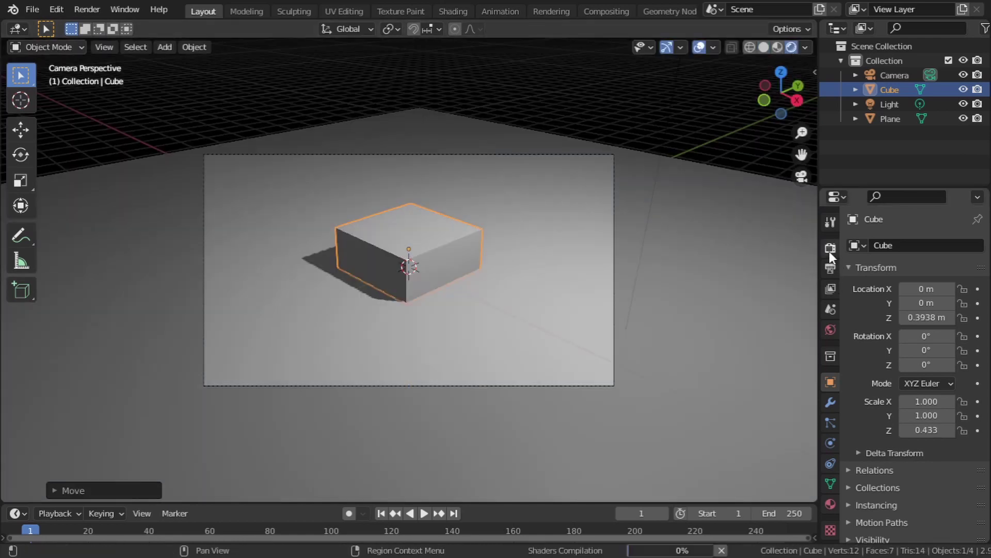
Switch the viewport to rendered shading with the Cycles render engine.
{"action": "left_click", "coordinate": [830, 248]}
{"action": "left_click", "coordinate": [927, 245]}
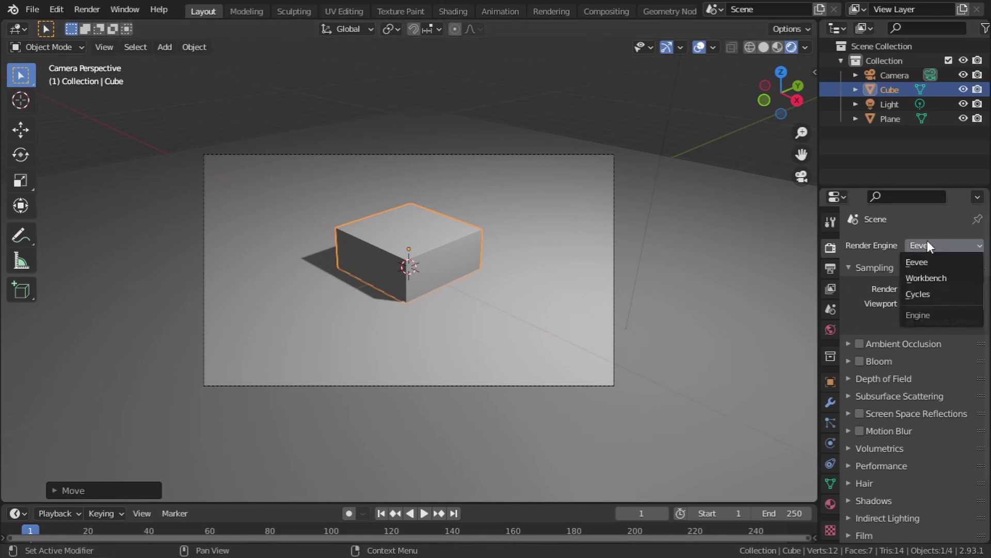
{"action": "left_click", "coordinate": [925, 293]}
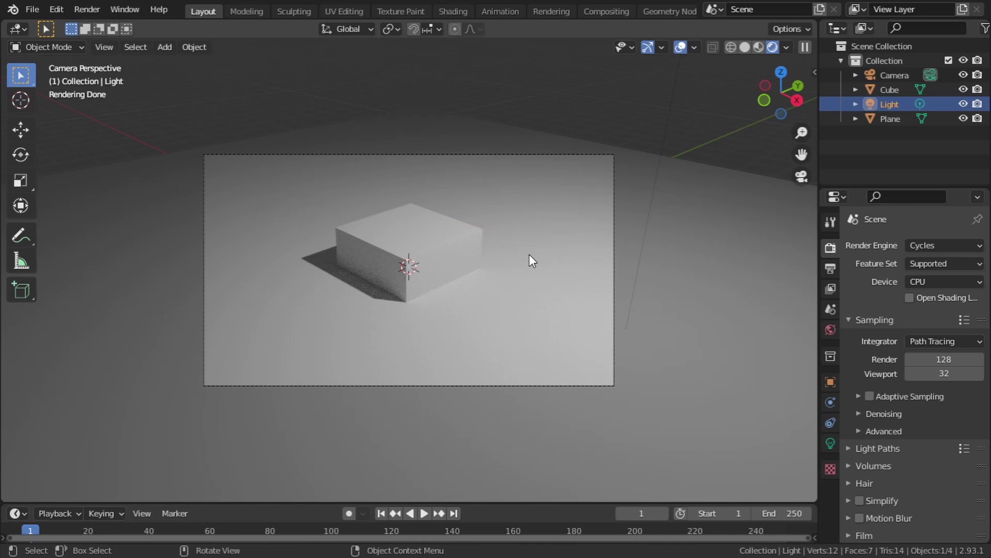
Move the point light 2.727 m along Y so the shadow shifts.
{"action": "middle_click_drag", "start_coordinate": [568, 249], "coordinate": [748, 227]}
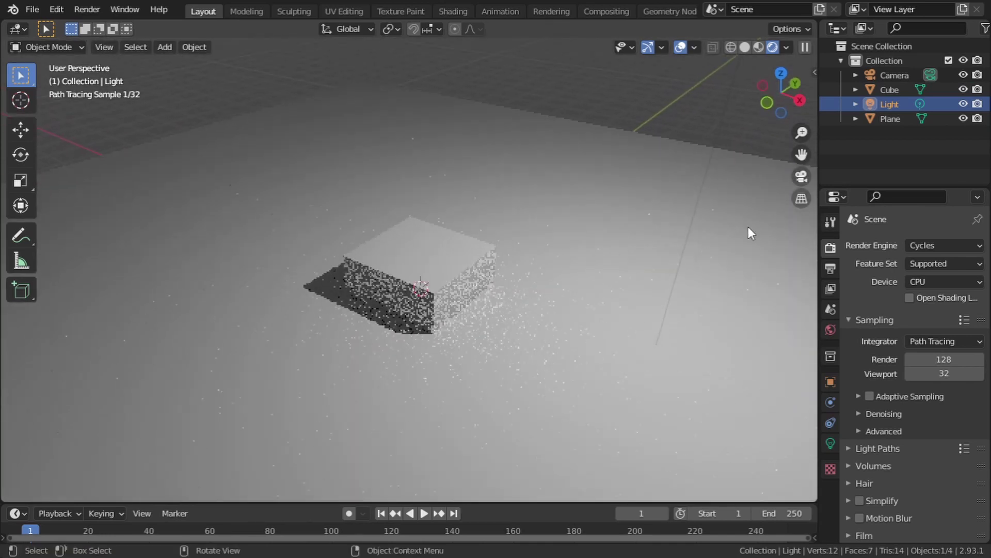
{"action": "left_click", "coordinate": [802, 177]}
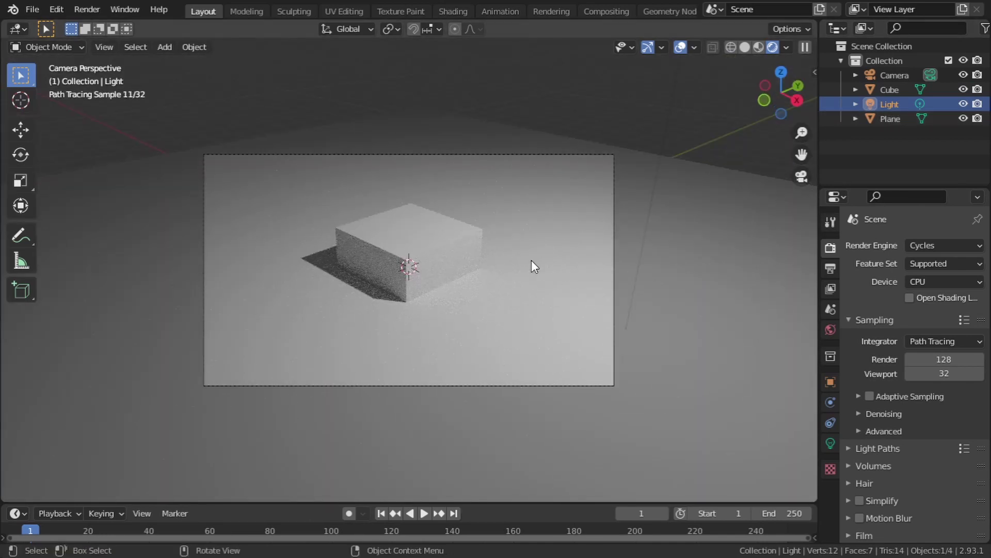
{"action": "key", "text": "g"}
{"action": "key", "text": "y"}
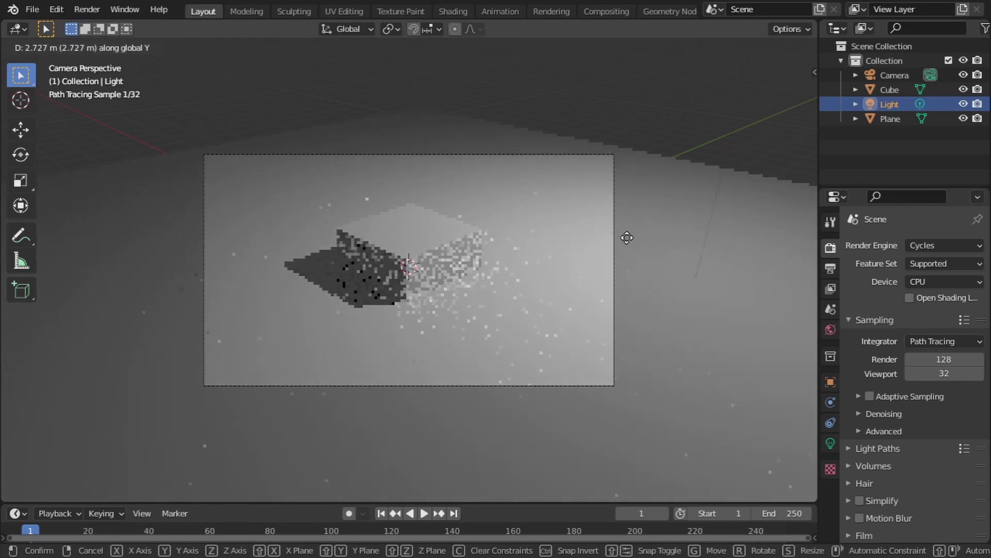
{"action": "left_click", "coordinate": [639, 271]}
Raise the point light's power to 10000 W.
{"action": "left_click", "coordinate": [831, 443]}
{"action": "left_click_drag", "start_coordinate": [924, 340], "coordinate": [937, 345]}
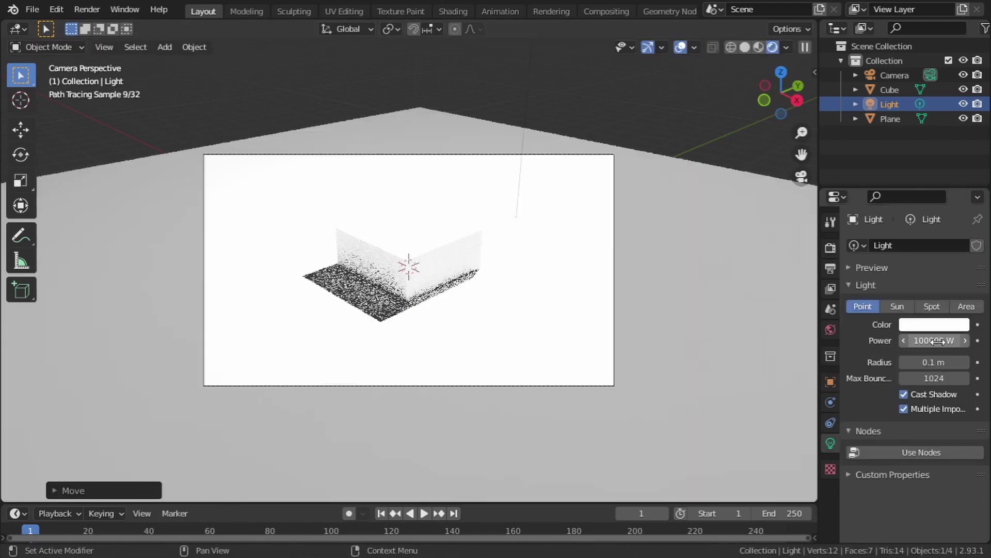
{"action": "left_click", "coordinate": [937, 345]}
{"action": "type", "text": "1"}
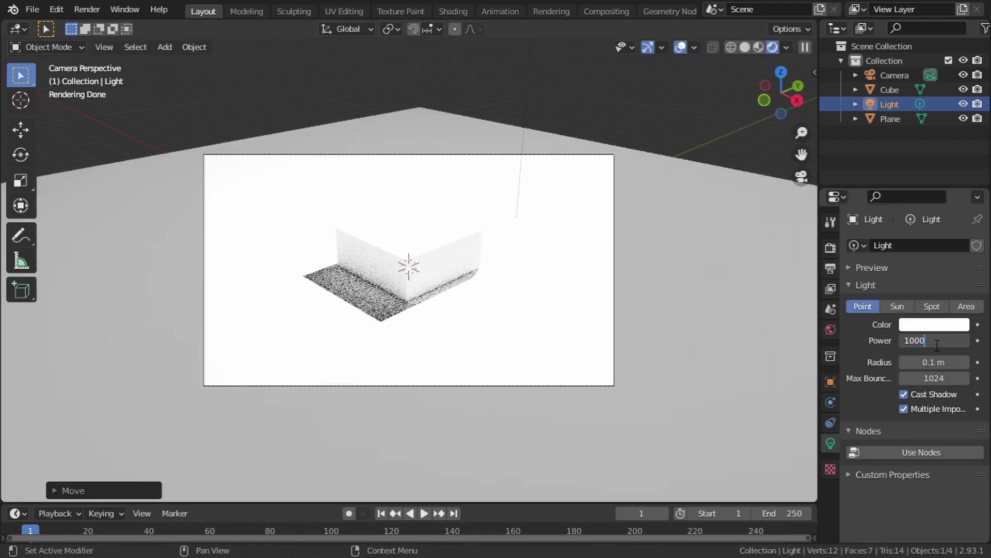
{"action": "key", "text": "Return"}
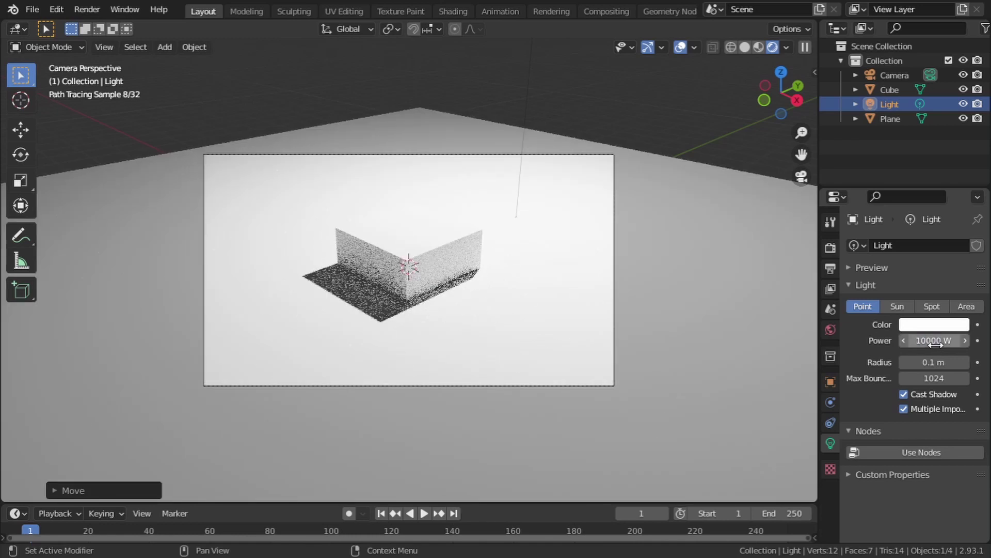
Give the cube a new material with a blue base colour.
{"action": "left_click", "coordinate": [446, 251]}
{"action": "left_click", "coordinate": [830, 504]}
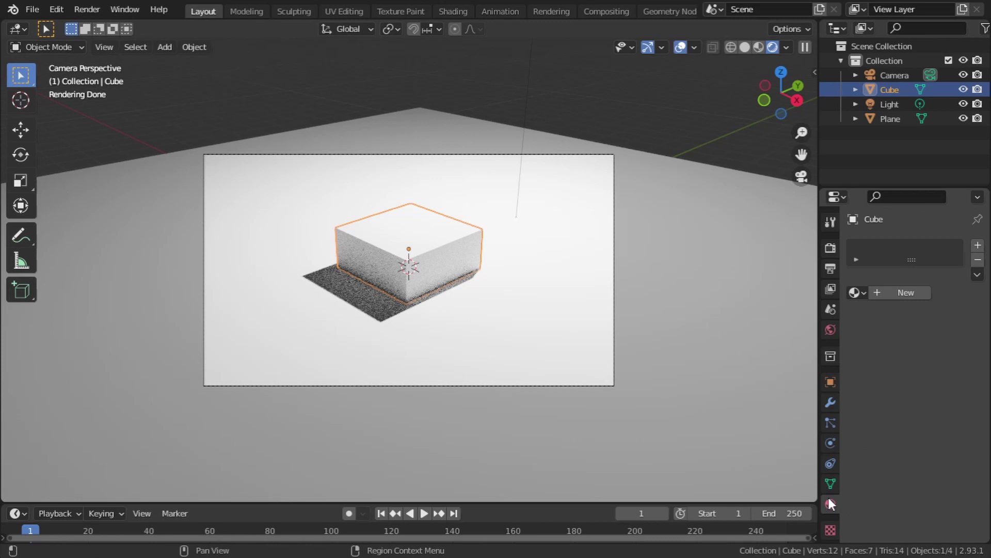
{"action": "left_click", "coordinate": [889, 289]}
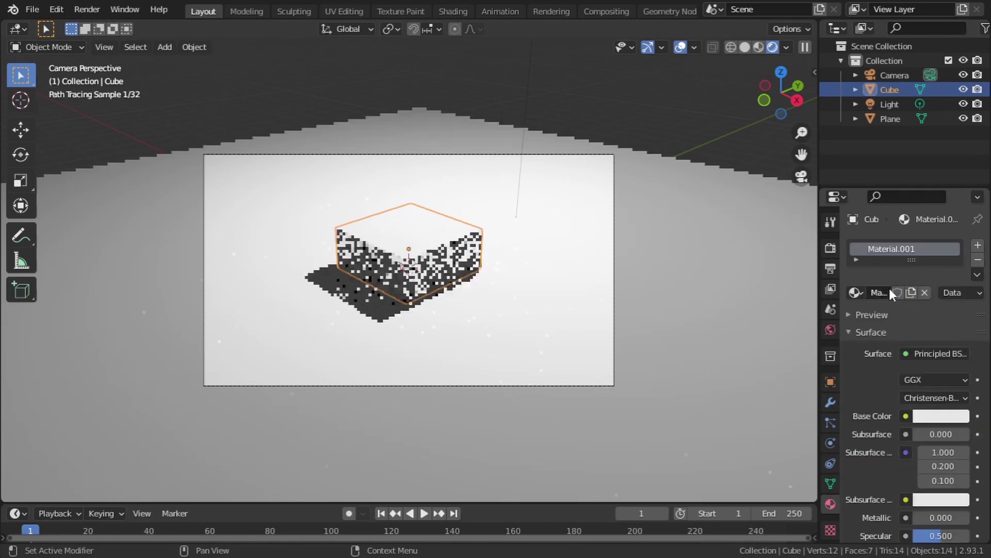
{"action": "left_click", "coordinate": [951, 416]}
{"action": "mouse_move", "coordinate": [919, 252]}
{"action": "left_mouse_down"}
{"action": "mouse_move", "coordinate": [910, 209]}
{"action": "mouse_move", "coordinate": [920, 213]}
{"action": "left_mouse_up"}
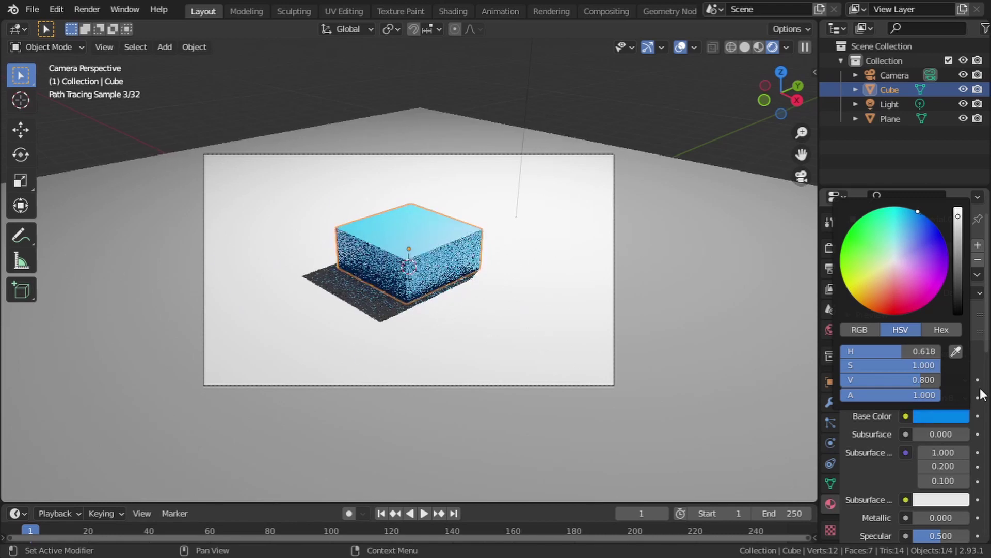
{"action": "left_click", "coordinate": [956, 416]}
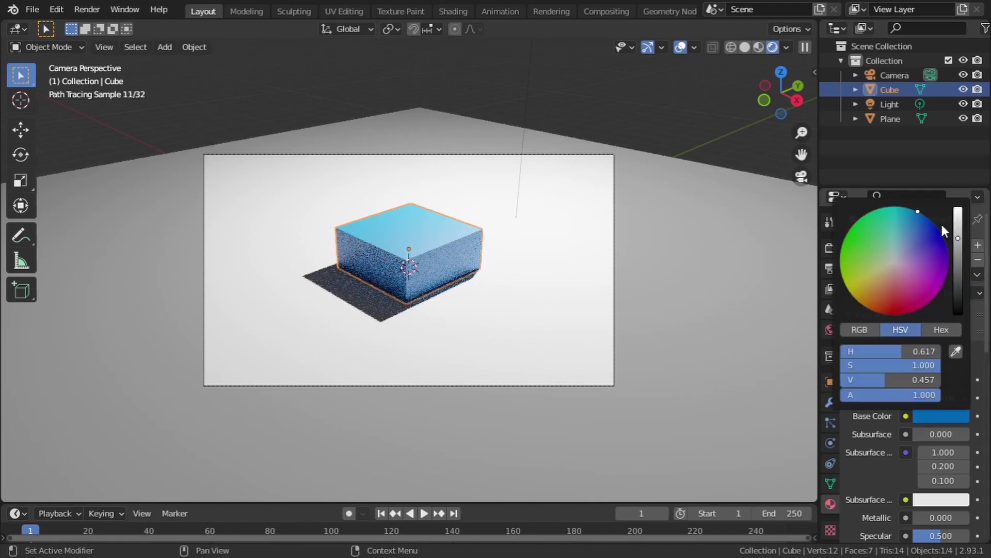
{"action": "left_click_drag", "start_coordinate": [962, 234], "coordinate": [961, 217]}
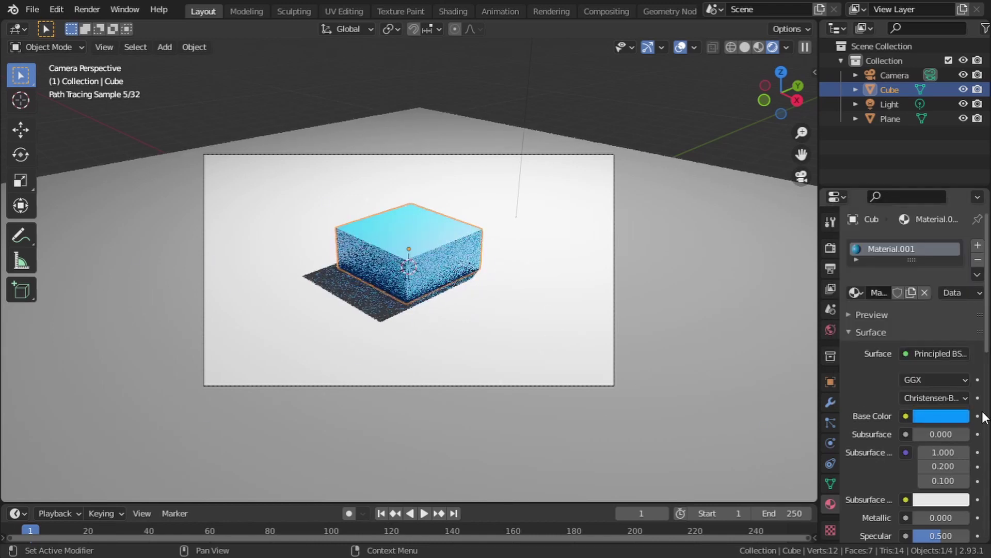
Set the material's Transmission to 1.000.
{"action": "scroll", "coordinate": [950, 420], "scroll_direction": "down", "scroll_amount": 8}
{"action": "scroll", "coordinate": [949, 420], "scroll_direction": "down", "scroll_amount": 2}
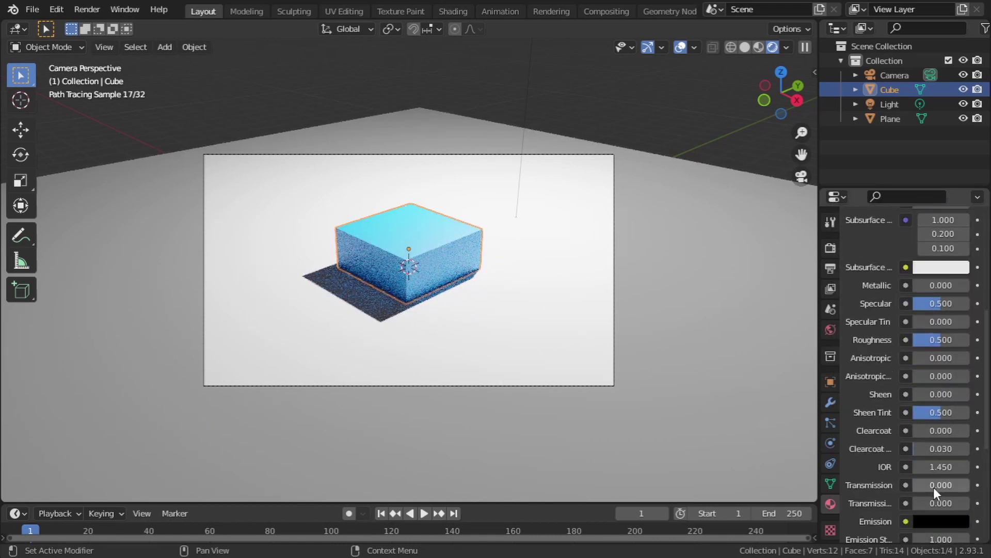
{"action": "left_click_drag", "start_coordinate": [933, 488], "coordinate": [971, 488]}
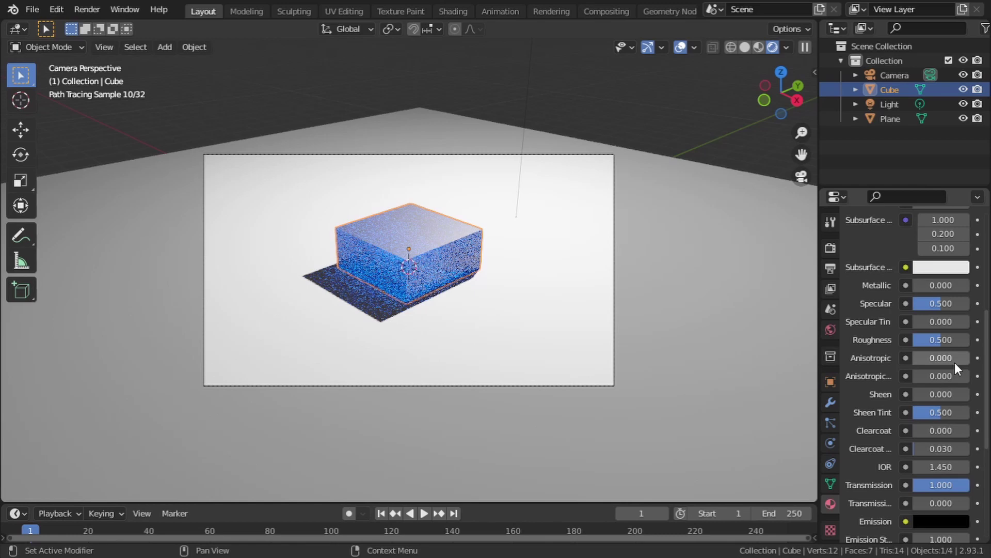
{"action": "scroll", "coordinate": [956, 362], "scroll_direction": "up", "scroll_amount": 4}
Lighten the base colour to a bright cyan (hue 0.573).
{"action": "left_click", "coordinate": [944, 267]}
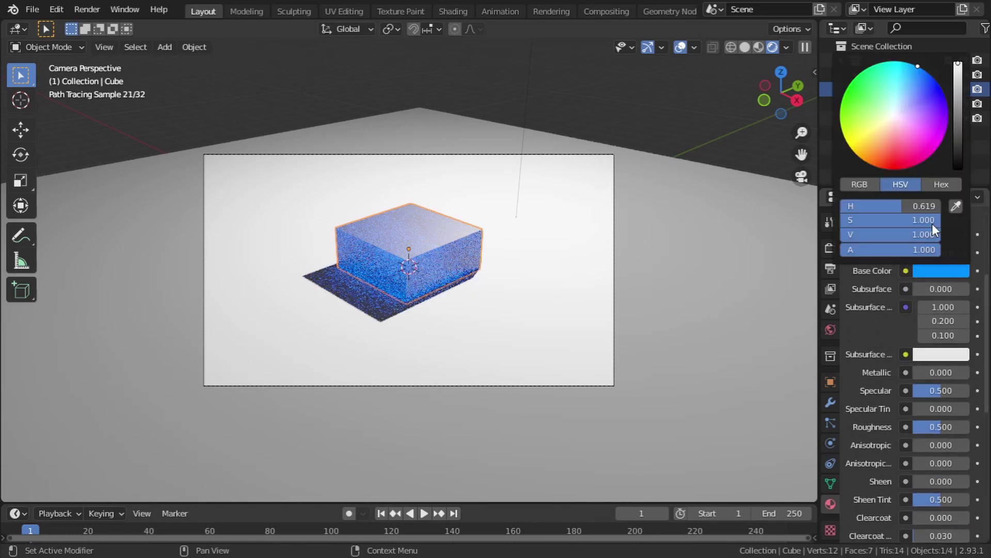
{"action": "left_click_drag", "start_coordinate": [907, 68], "coordinate": [909, 63]}
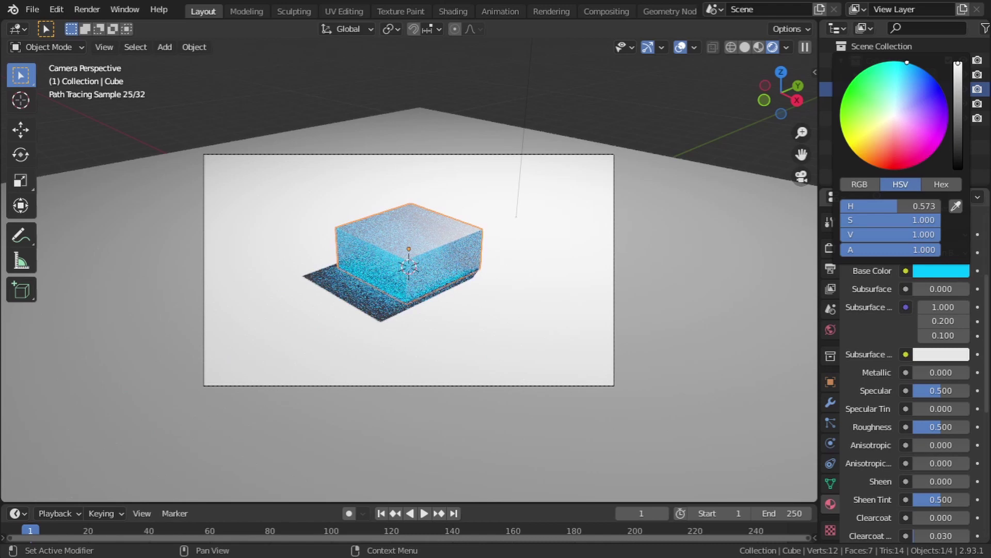
{"action": "left_click_drag", "start_coordinate": [908, 62], "coordinate": [905, 62]}
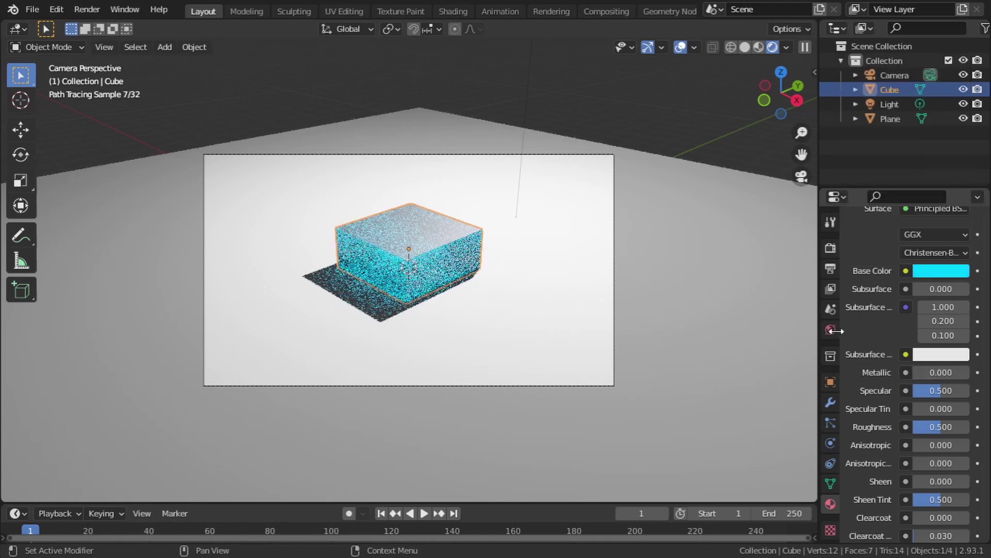
Enable viewport denoising and use OpenImageDenoise for both viewport and final render.
{"action": "left_click", "coordinate": [830, 248]}
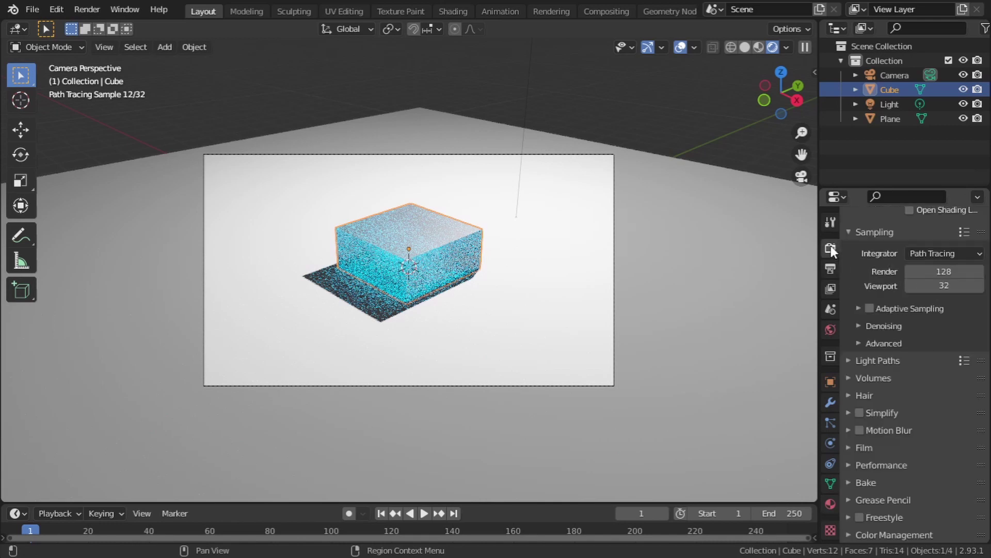
{"action": "left_click", "coordinate": [861, 325]}
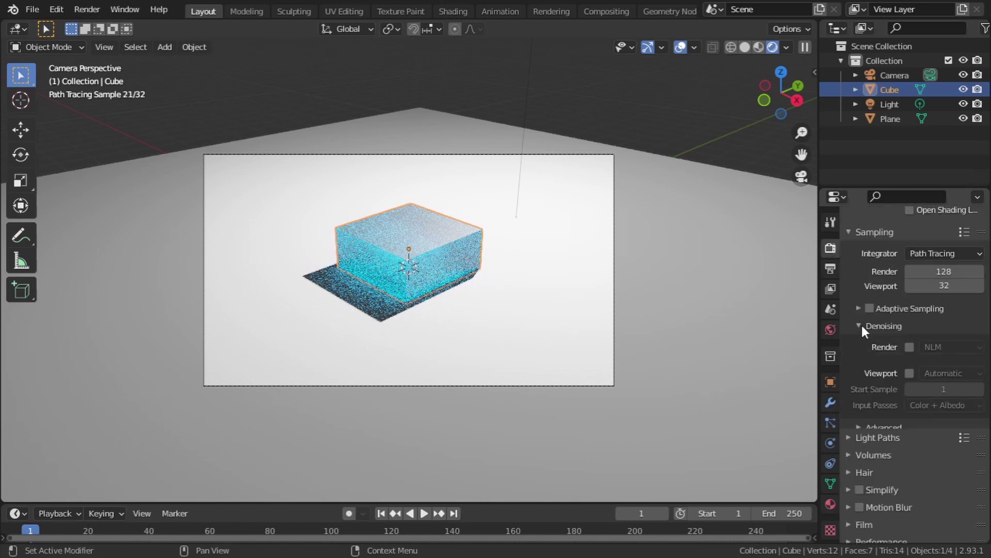
{"action": "left_click", "coordinate": [913, 373]}
{"action": "left_click", "coordinate": [941, 372]}
{"action": "left_click", "coordinate": [932, 409]}
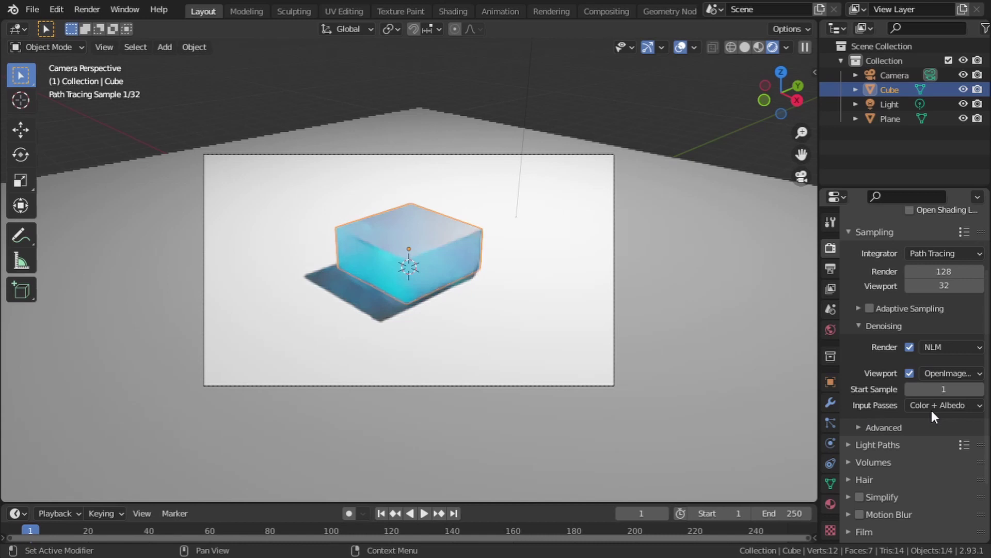
{"action": "left_click", "coordinate": [949, 347]}
{"action": "left_click", "coordinate": [935, 395]}
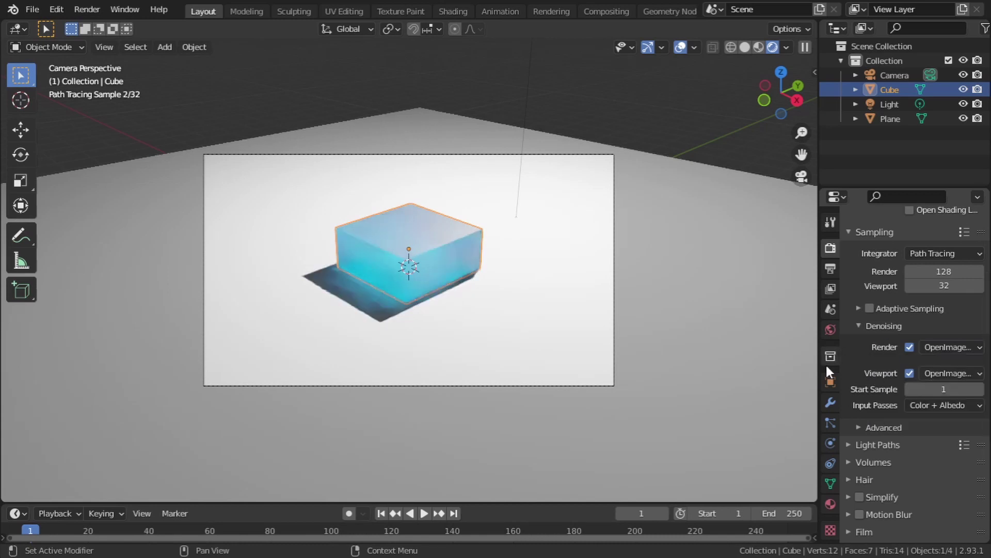
{"action": "left_click", "coordinate": [833, 502]}
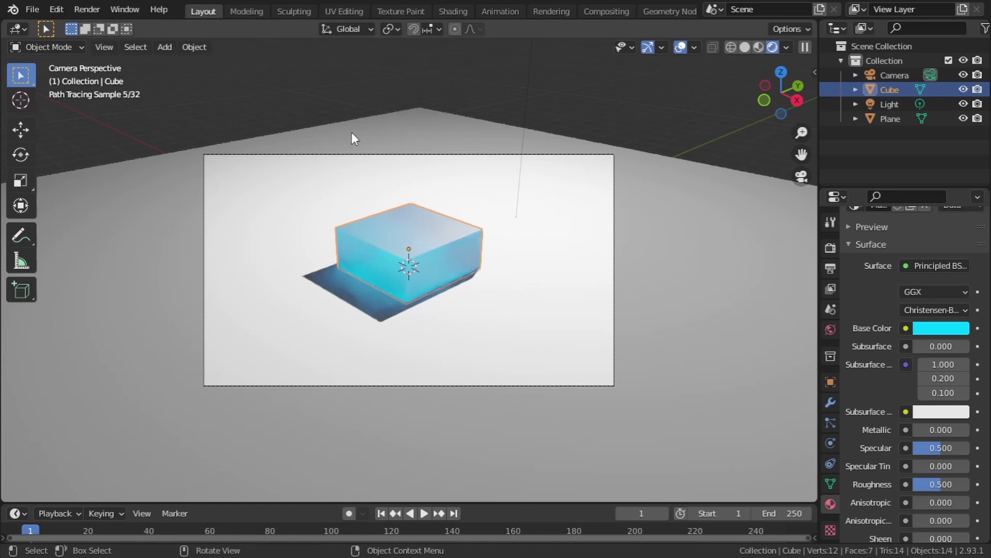
Return to solid shading and add a Landscape terrain mesh.
{"action": "left_click", "coordinate": [744, 47]}
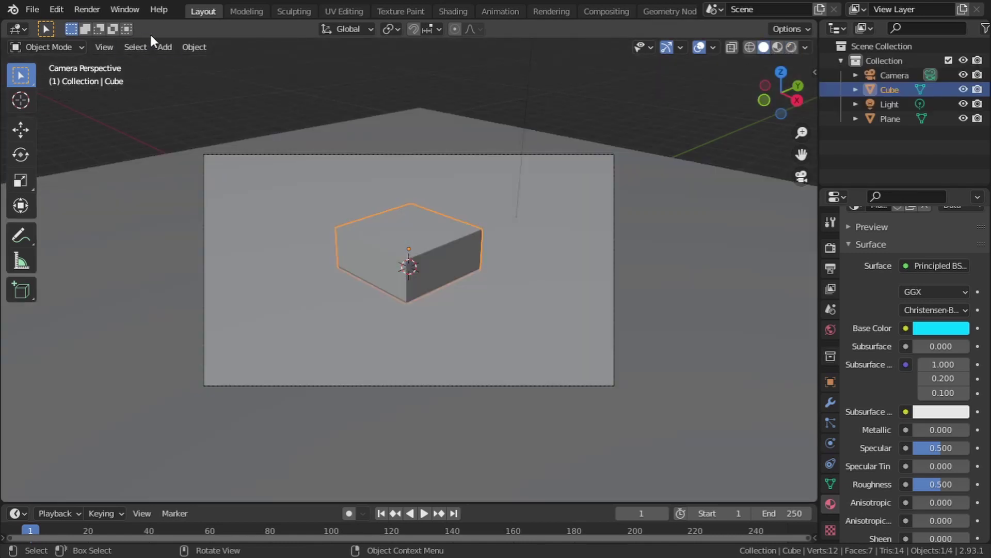
{"action": "left_click", "coordinate": [165, 47]}
{"action": "mouse_move", "coordinate": [230, 61]}
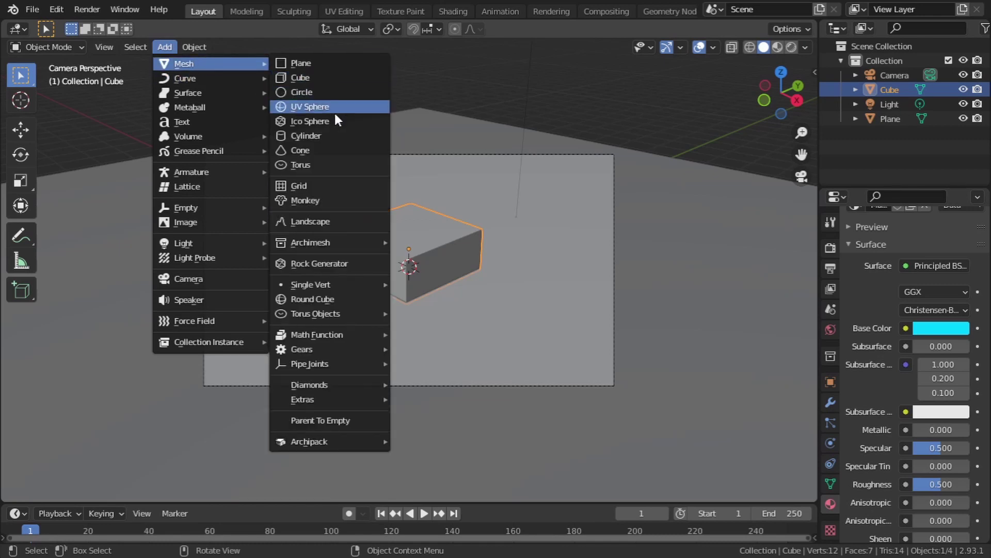
{"action": "left_click", "coordinate": [318, 221]}
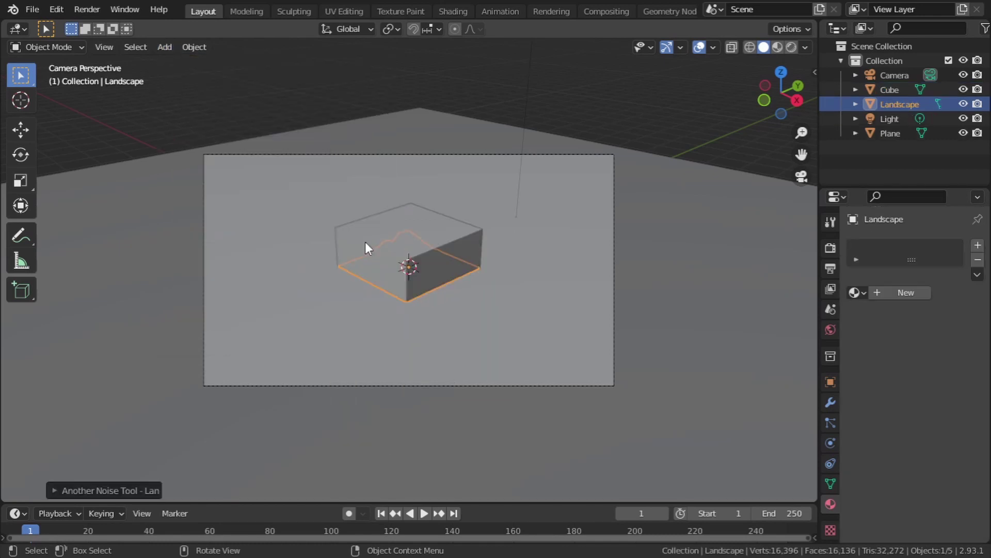
Check in Preferences, searching 'land', that the A.N.T.Landscape add-on is enabled.
{"action": "left_click", "coordinate": [55, 10]}
{"action": "left_click", "coordinate": [87, 213]}
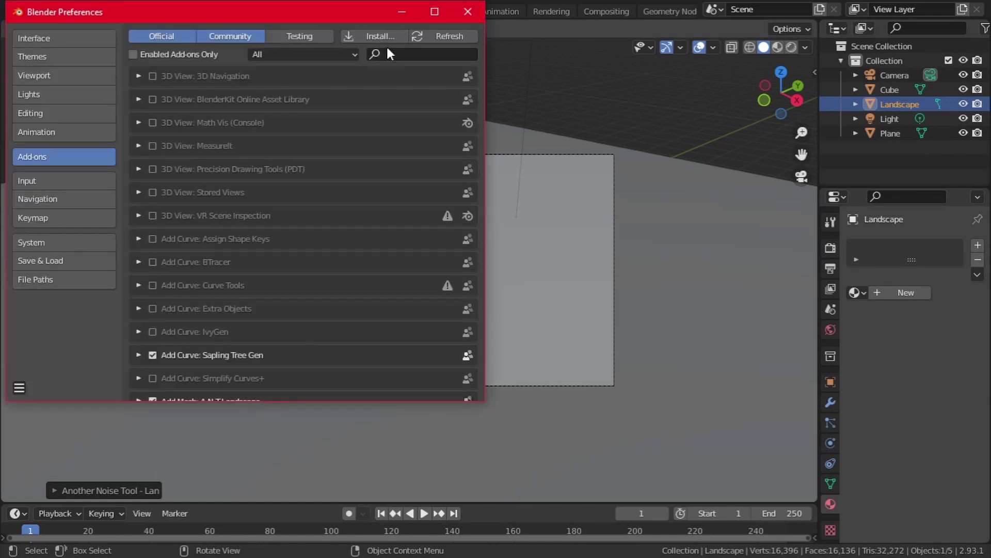
{"action": "left_click", "coordinate": [391, 52]}
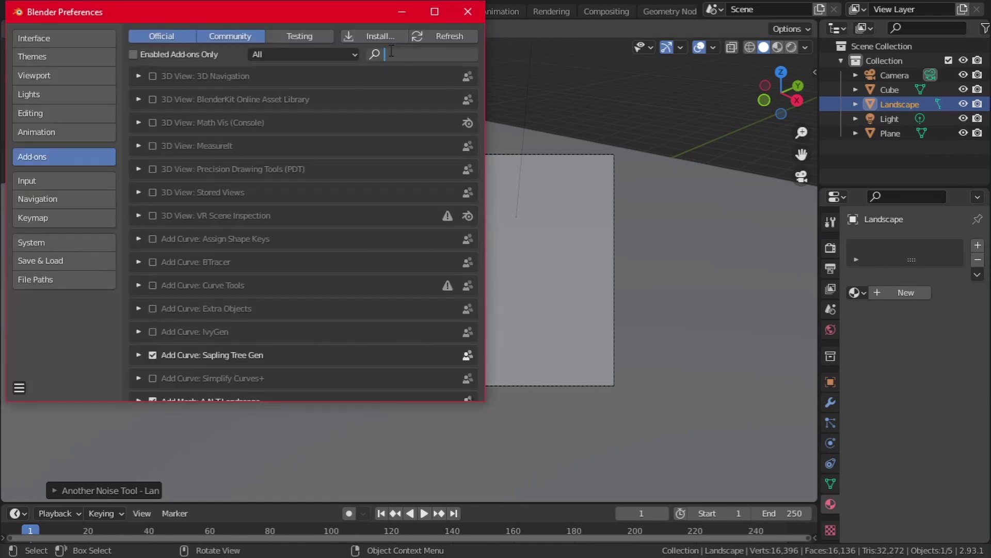
{"action": "type", "text": "land"}
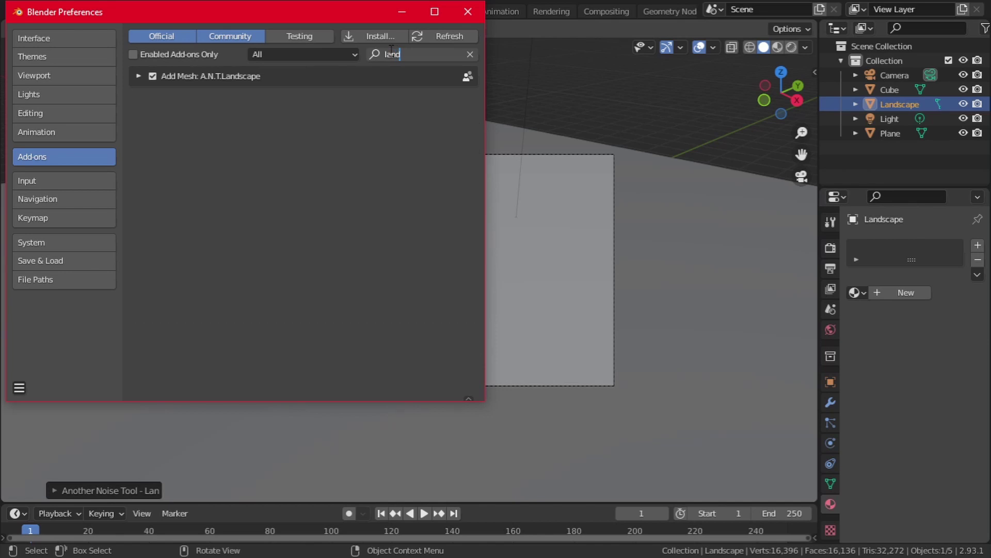
{"action": "left_click", "coordinate": [468, 11]}
Raise the Landscape terrain along Z above the cube.
{"action": "middle_click_drag", "start_coordinate": [473, 249], "coordinate": [480, 282]}
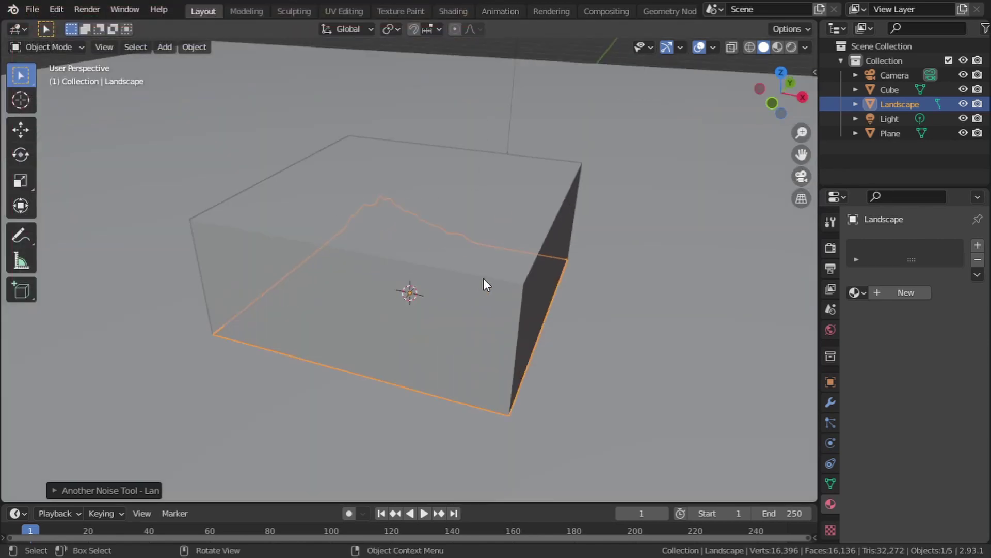
{"action": "key", "text": "g"}
{"action": "key", "text": "z"}
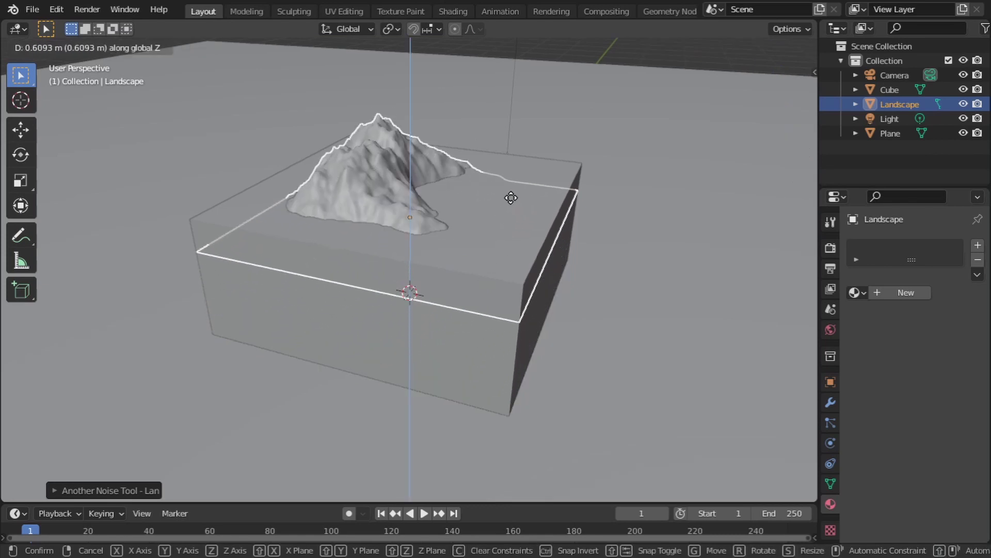
{"action": "left_click", "coordinate": [511, 197]}
{"action": "key", "text": "KP_0"}
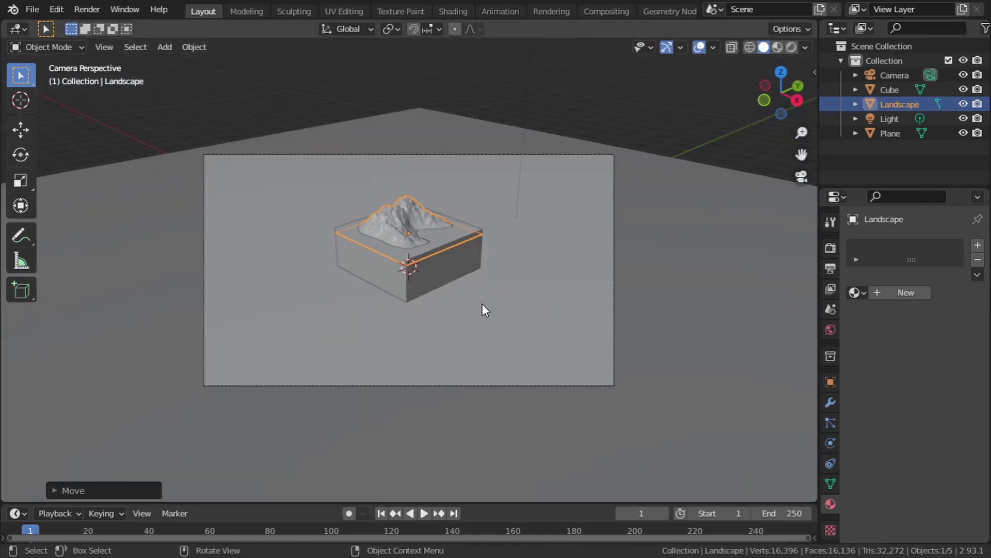
Shift the terrain along Y and stretch it along Y to fit the cube's top.
{"action": "scroll", "coordinate": [482, 298], "scroll_direction": "up", "scroll_amount": 3}
{"action": "key", "text": "g"}
{"action": "key", "text": "y"}
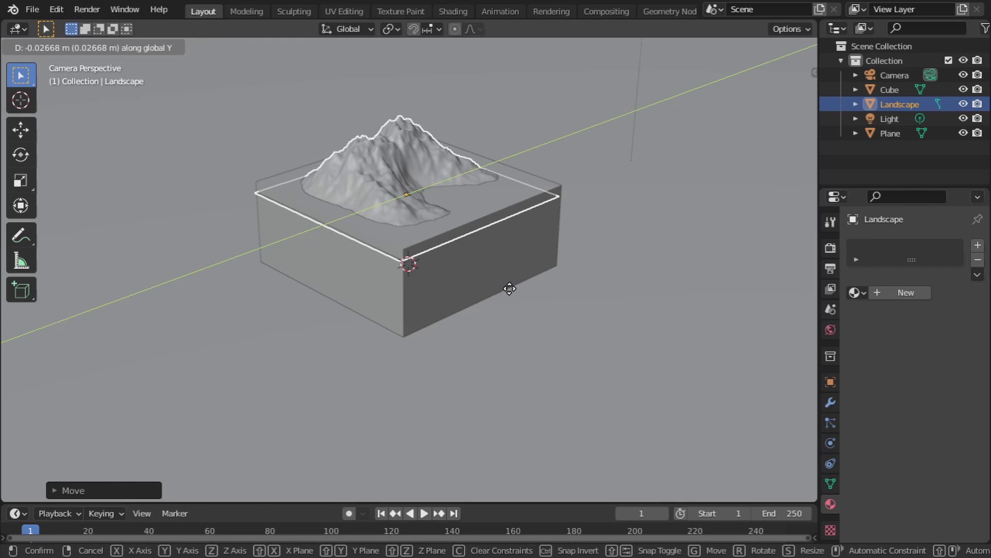
{"action": "left_click", "coordinate": [504, 282]}
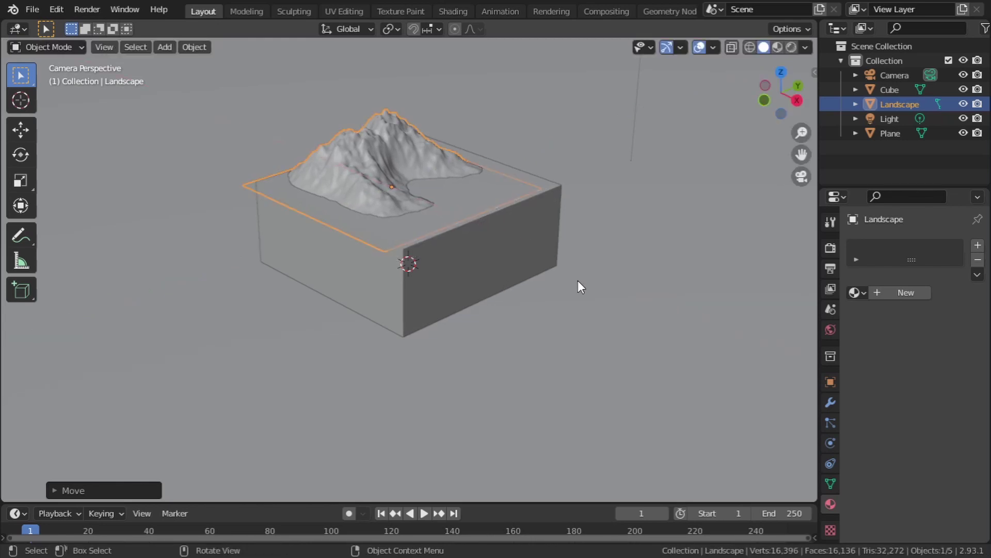
{"action": "key", "text": "s"}
{"action": "key", "text": "y"}
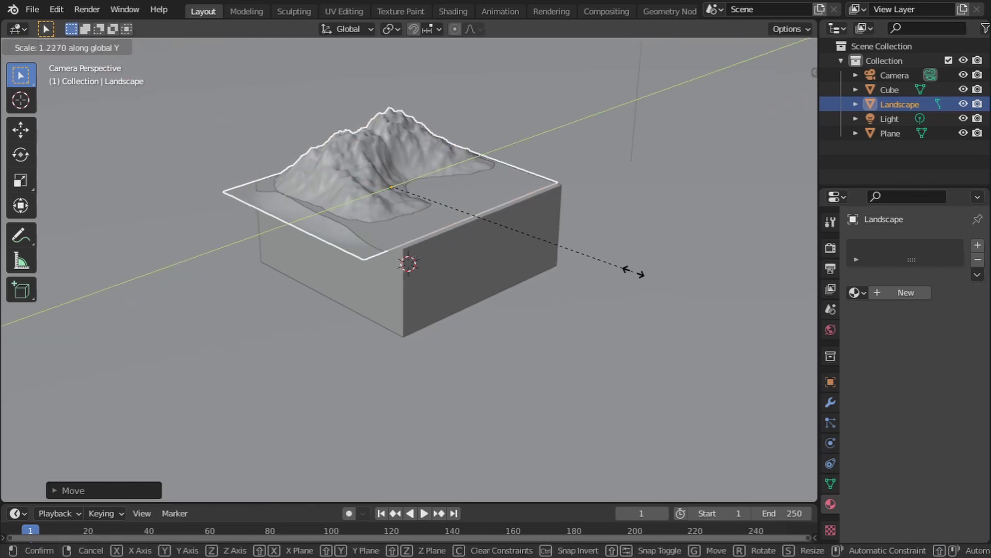
{"action": "left_click", "coordinate": [640, 271]}
In Edit Mode from top view, delete the terrain's flat left-edge strip.
{"action": "middle_click_drag", "start_coordinate": [640, 271], "coordinate": [518, 303]}
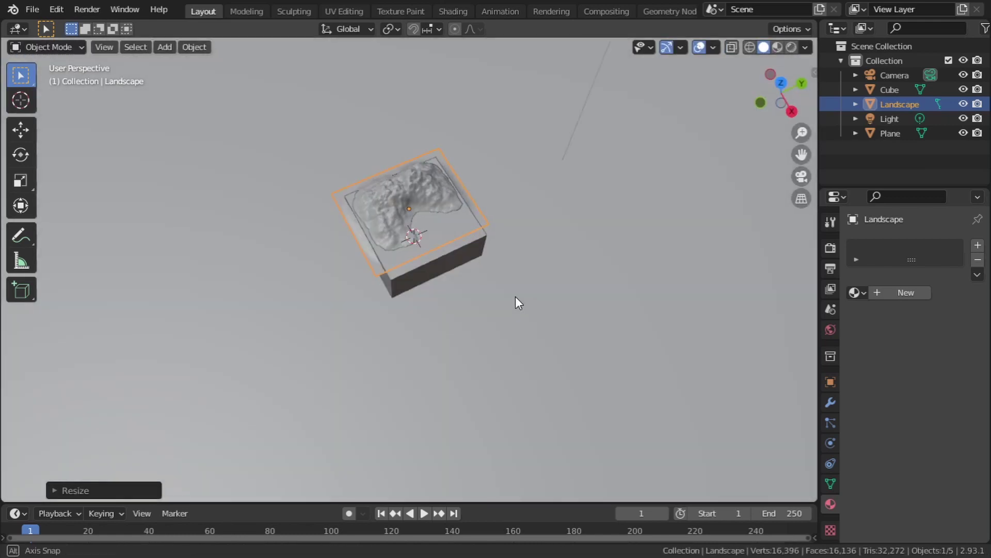
{"action": "scroll", "coordinate": [518, 303], "scroll_direction": "up", "scroll_amount": 3}
{"action": "left_click", "coordinate": [47, 47]}
{"action": "left_click", "coordinate": [32, 73]}
{"action": "key", "text": "KP_7"}
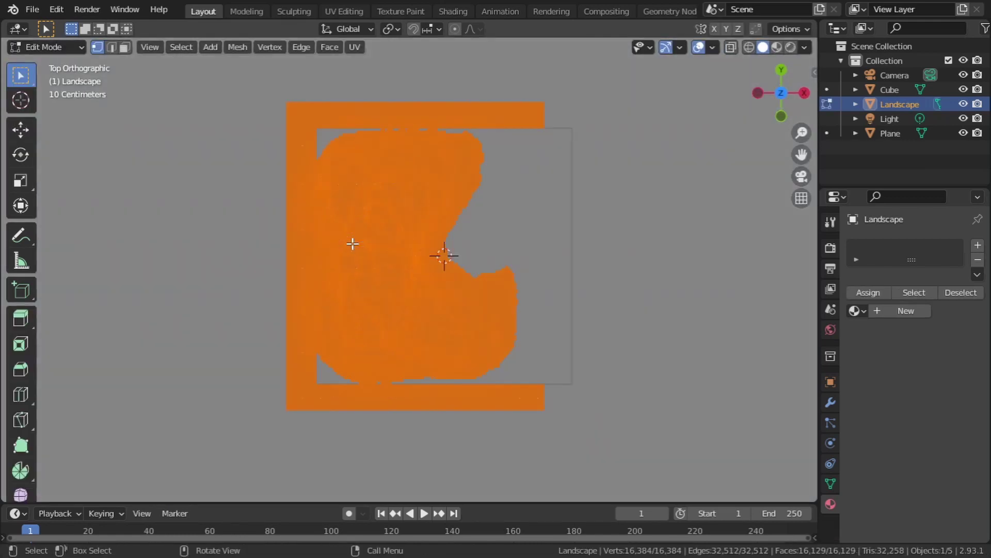
{"action": "left_click_drag", "start_coordinate": [235, 74], "coordinate": [316, 443]}
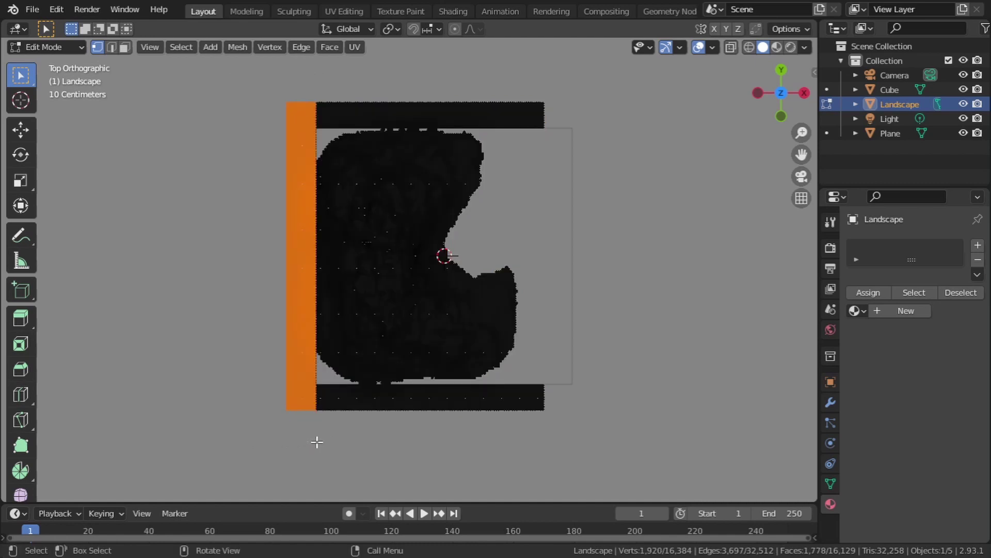
{"action": "key", "text": "x"}
{"action": "left_click", "coordinate": [264, 372]}
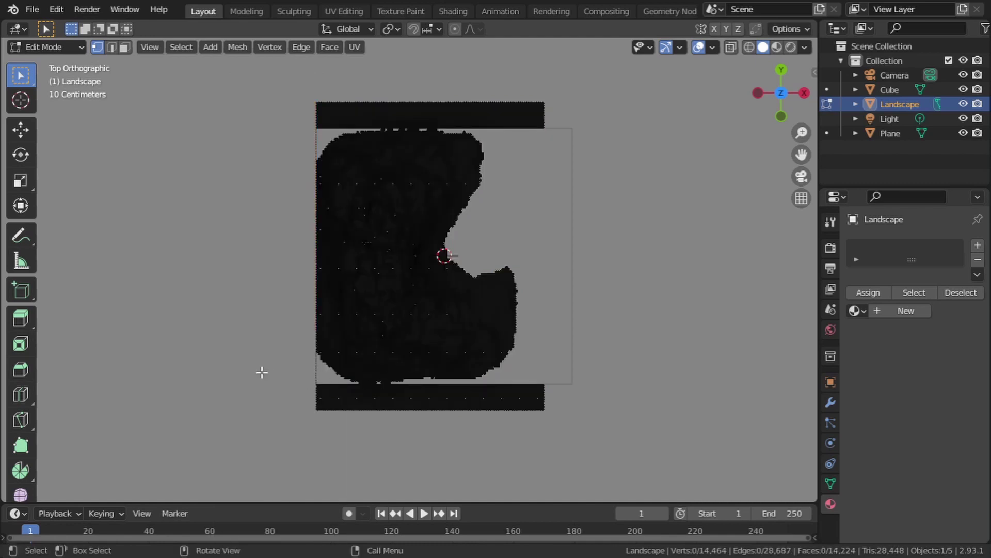
Delete the flat bottom and top strips, then leave Edit Mode.
{"action": "left_click_drag", "start_coordinate": [262, 372], "coordinate": [562, 472]}
{"action": "key", "text": "x"}
{"action": "left_click", "coordinate": [514, 402]}
{"action": "left_click_drag", "start_coordinate": [277, 73], "coordinate": [575, 126]}
{"action": "key", "text": "x"}
{"action": "key", "text": "Return"}
{"action": "key", "text": "Tab"}
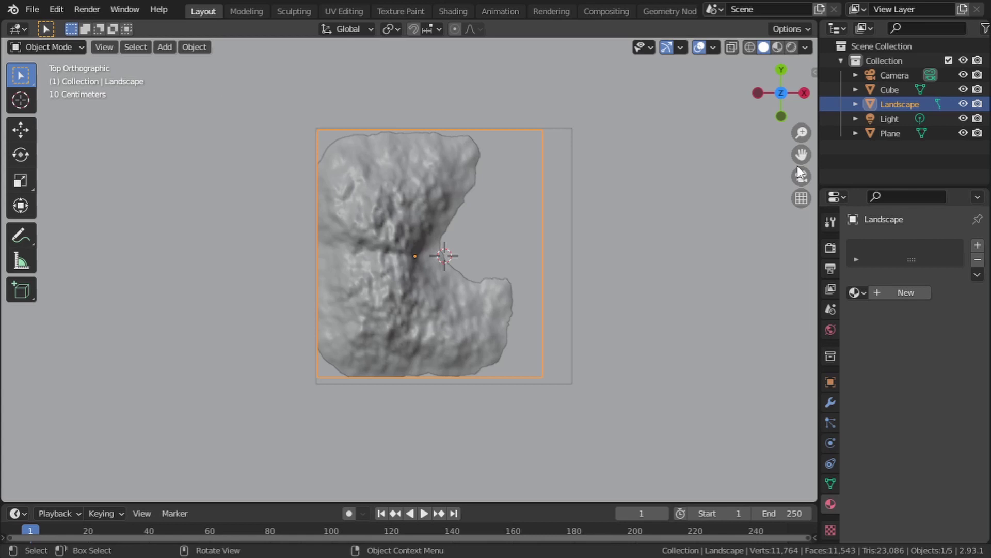
Preview the rendered camera view of the white mountain atop the cyan glass cube.
{"action": "left_click", "coordinate": [791, 47]}
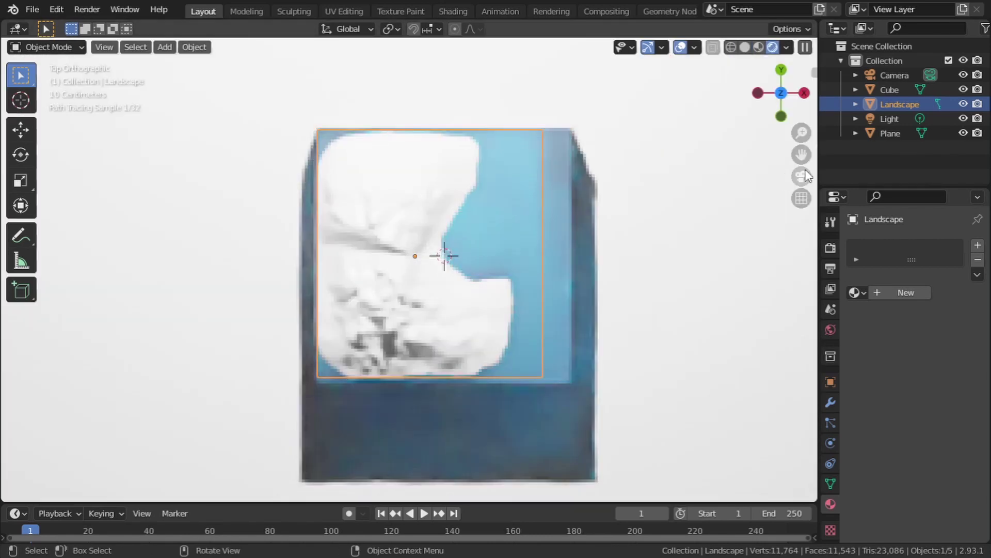
{"action": "left_click", "coordinate": [804, 176]}
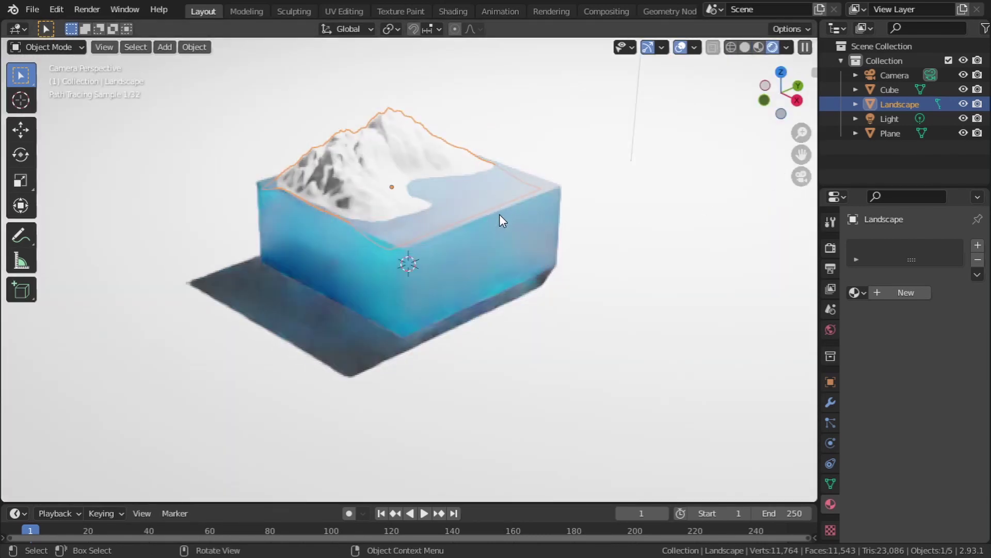
{"action": "scroll", "coordinate": [497, 222], "scroll_direction": "down", "scroll_amount": 3}
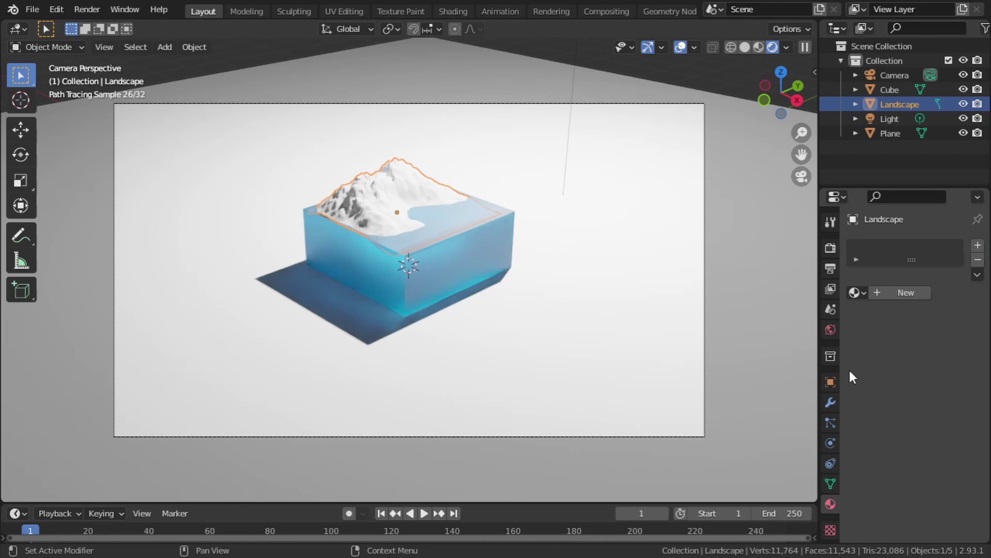
{"action": "left_click", "coordinate": [829, 421]}
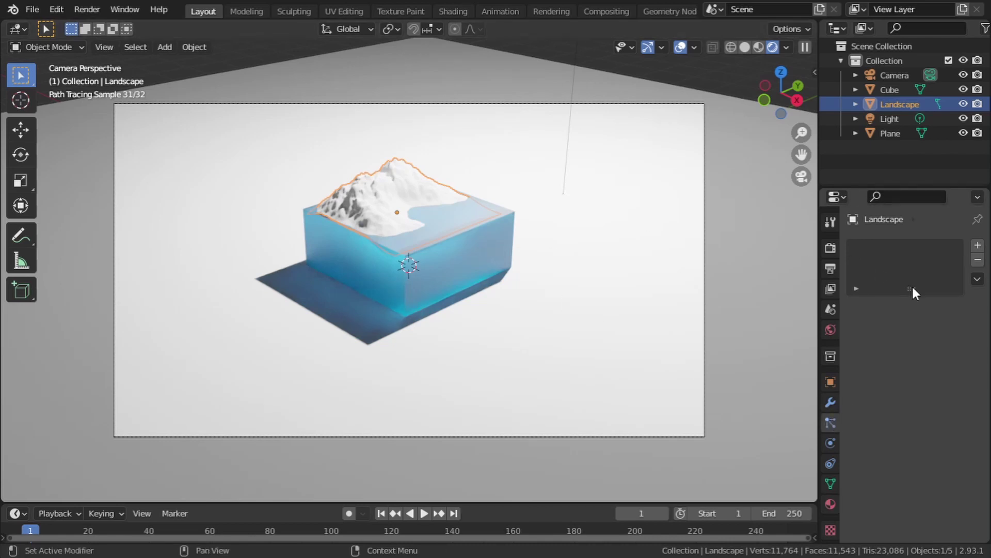
In wireframe Edit Mode, box-select the mountain's upper vertices from front, side and top views.
{"action": "left_click", "coordinate": [40, 46]}
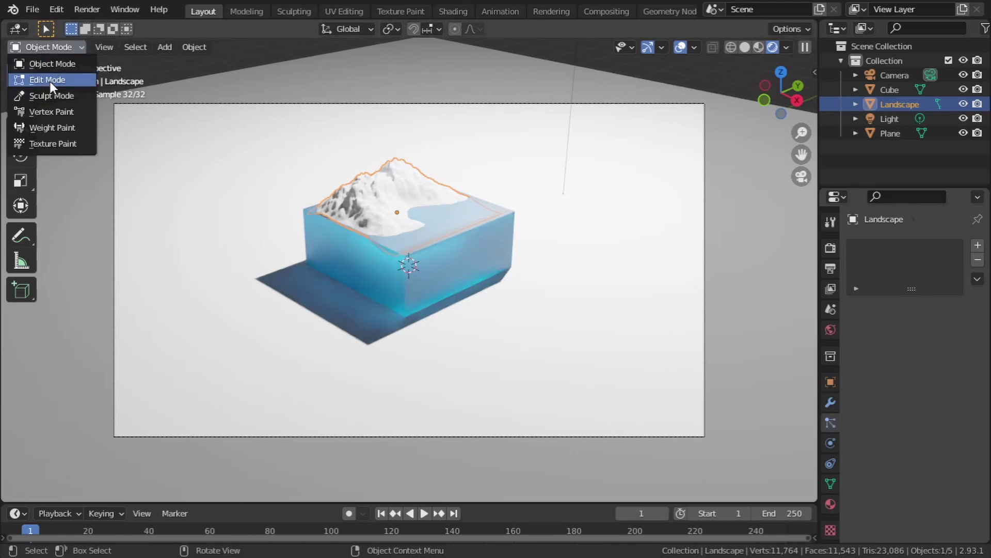
{"action": "key", "text": "Return"}
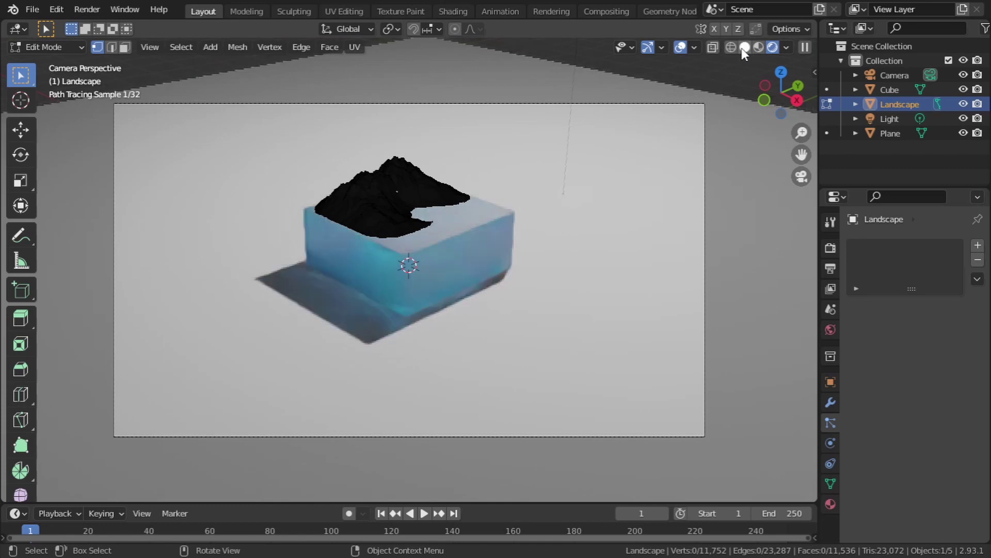
{"action": "key", "text": "shift+z"}
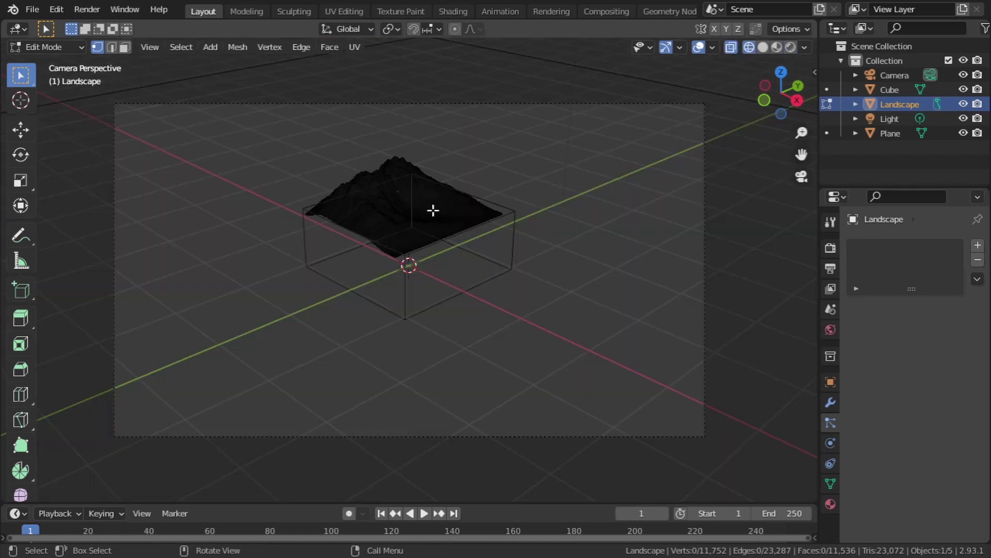
{"action": "key", "text": "KP_1"}
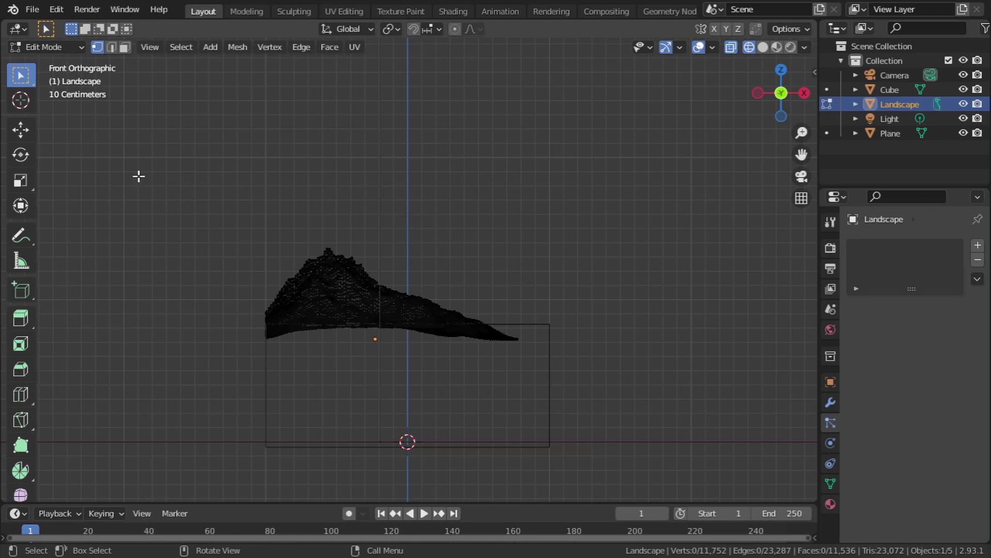
{"action": "left_click_drag", "start_coordinate": [138, 176], "coordinate": [494, 292]}
{"action": "key", "text": "KP_3"}
{"action": "middle_click_drag", "start_coordinate": [394, 261], "coordinate": [602, 327]}
{"action": "key", "text": "KP_3"}
{"action": "left_click_drag", "start_coordinate": [251, 172], "coordinate": [602, 282]}
{"action": "key", "text": "KP_7"}
{"action": "middle_click_drag", "start_coordinate": [474, 320], "coordinate": [462, 133]}
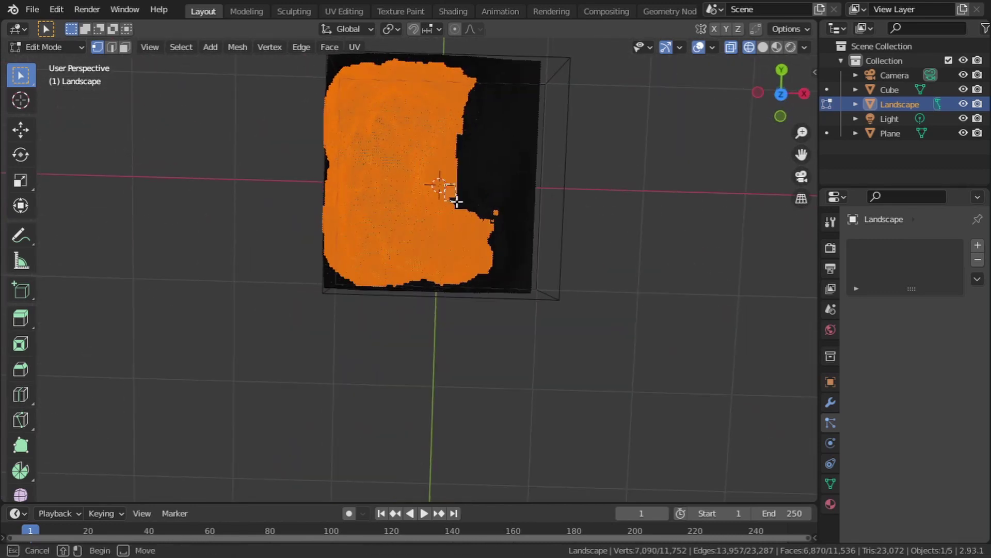
{"action": "left_click_drag", "start_coordinate": [457, 202], "coordinate": [468, 217]}
{"action": "middle_click_drag", "start_coordinate": [414, 164], "coordinate": [765, 325]}
Assign the selection to a new vertex group 'Group' and return to rendered Object Mode.
{"action": "left_click", "coordinate": [828, 483]}
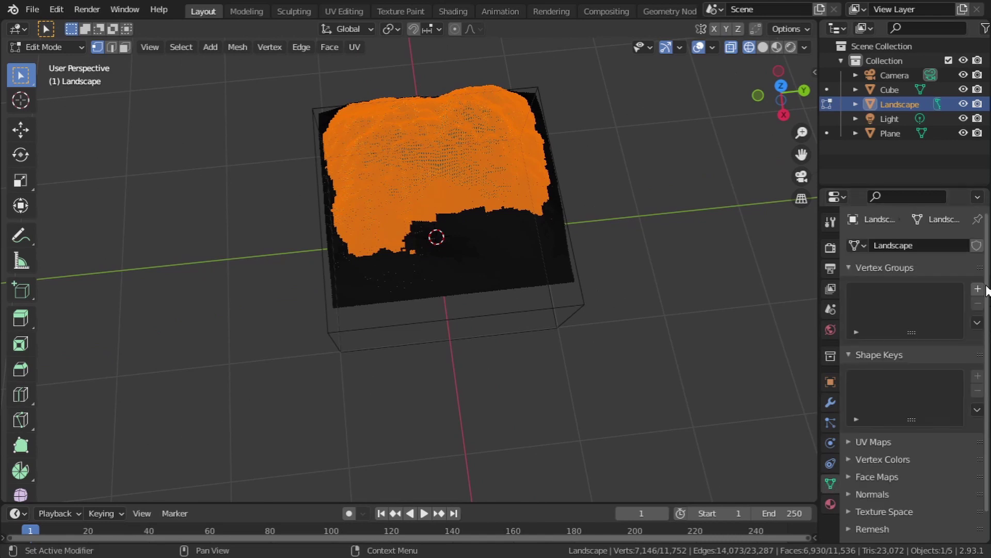
{"action": "left_click", "coordinate": [977, 290]}
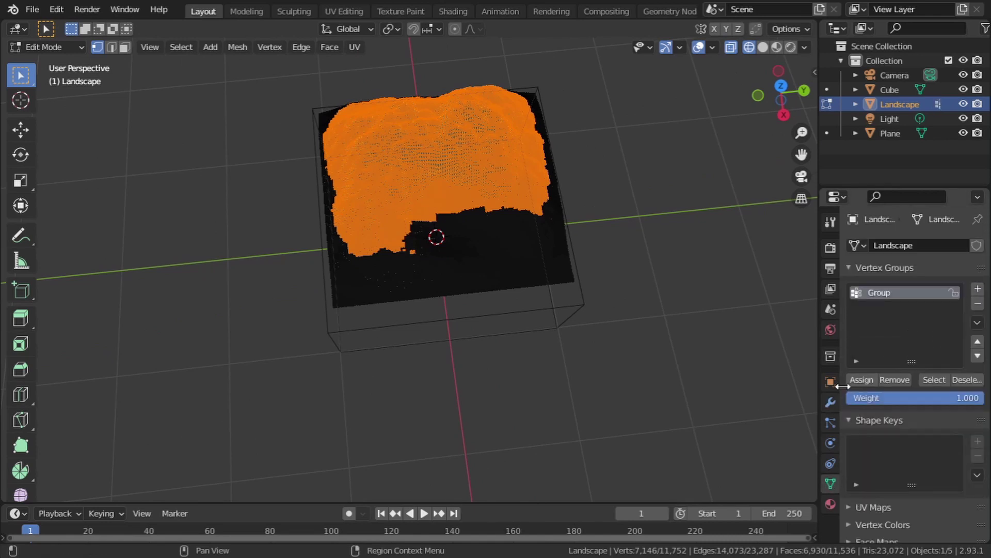
{"action": "left_click", "coordinate": [864, 379]}
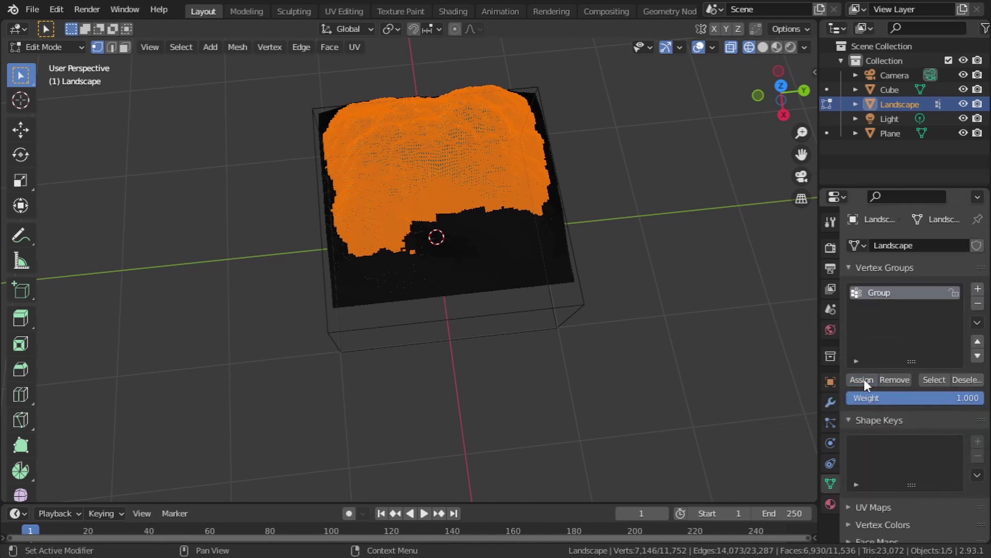
{"action": "left_click", "coordinate": [47, 47]}
{"action": "left_click", "coordinate": [51, 63]}
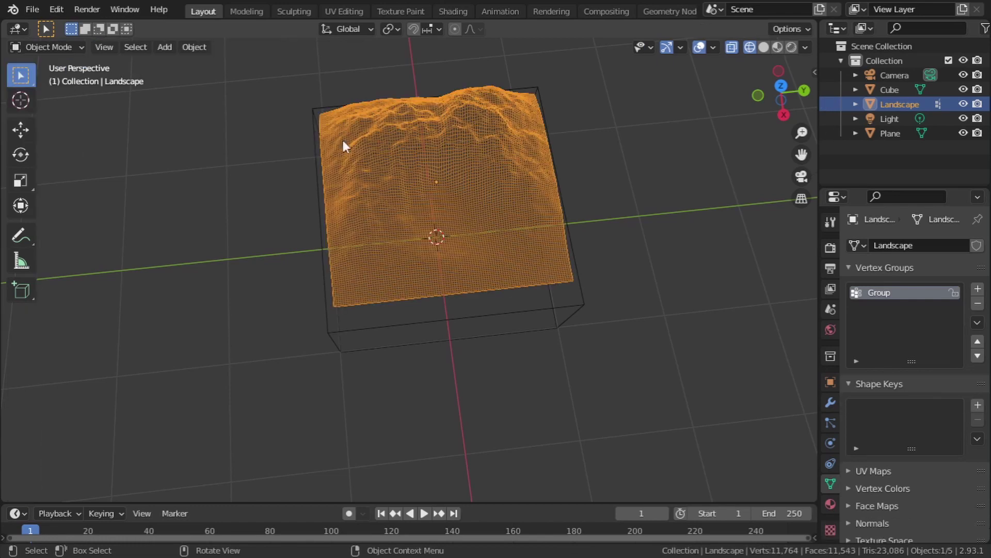
{"action": "left_click", "coordinate": [800, 176]}
{"action": "left_click", "coordinate": [792, 47]}
Add a hair particle system to the terrain and view it in material preview.
{"action": "left_click", "coordinate": [829, 422]}
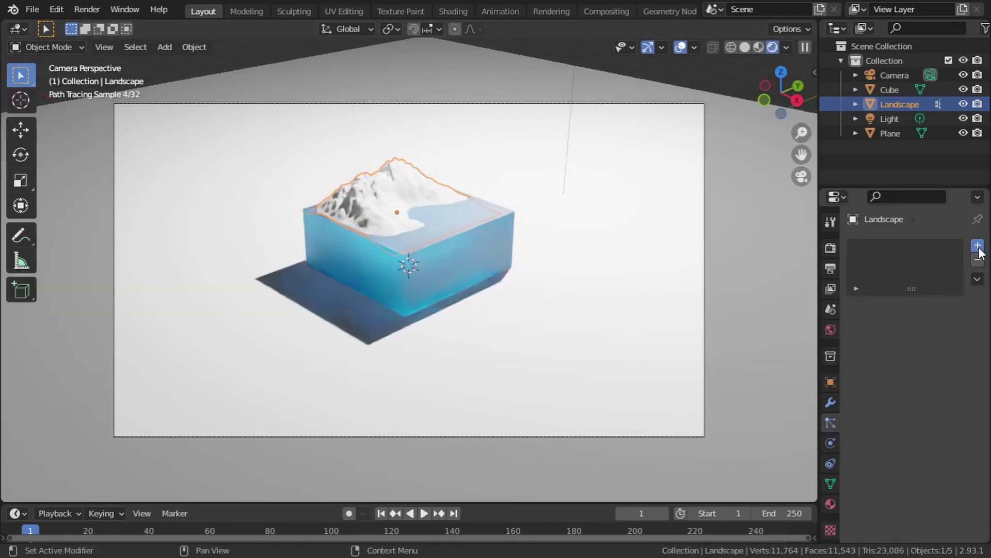
{"action": "left_click", "coordinate": [978, 247]}
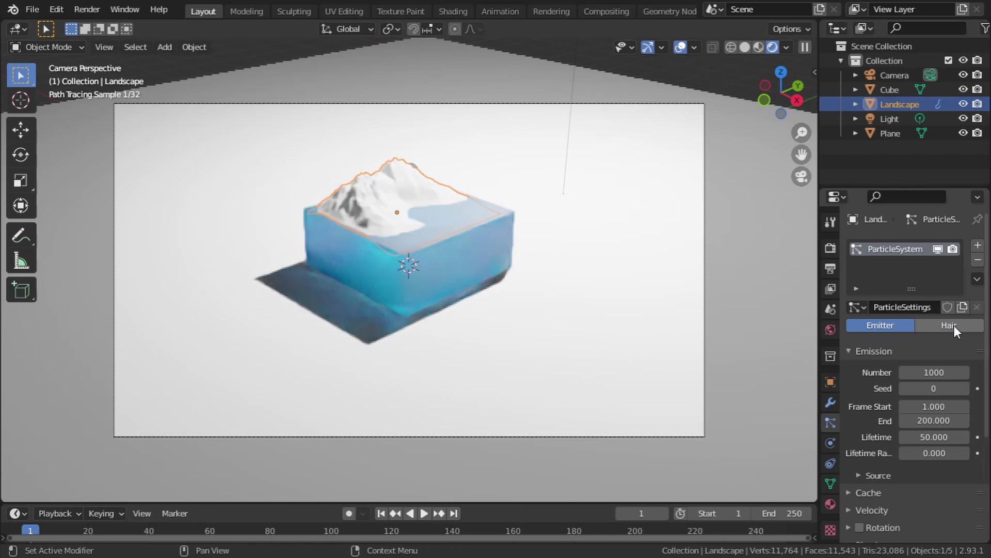
{"action": "left_click", "coordinate": [949, 325]}
{"action": "left_click", "coordinate": [758, 47]}
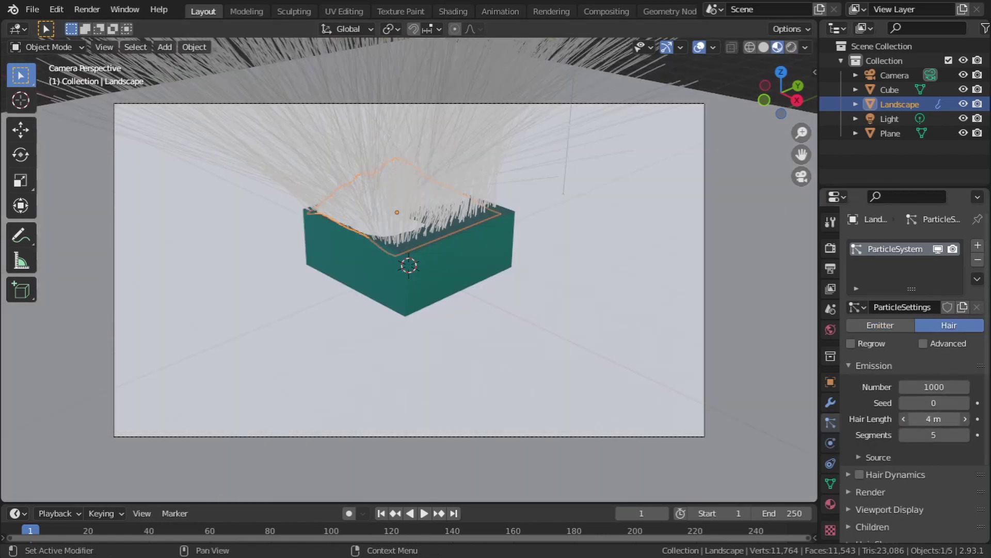
Shorten the hair length, trying 0.03 m before settling on 0.04 m.
{"action": "left_click", "coordinate": [937, 418]}
{"action": "key", "text": "Return"}
{"action": "middle_click_drag", "start_coordinate": [505, 281], "coordinate": [457, 243]}
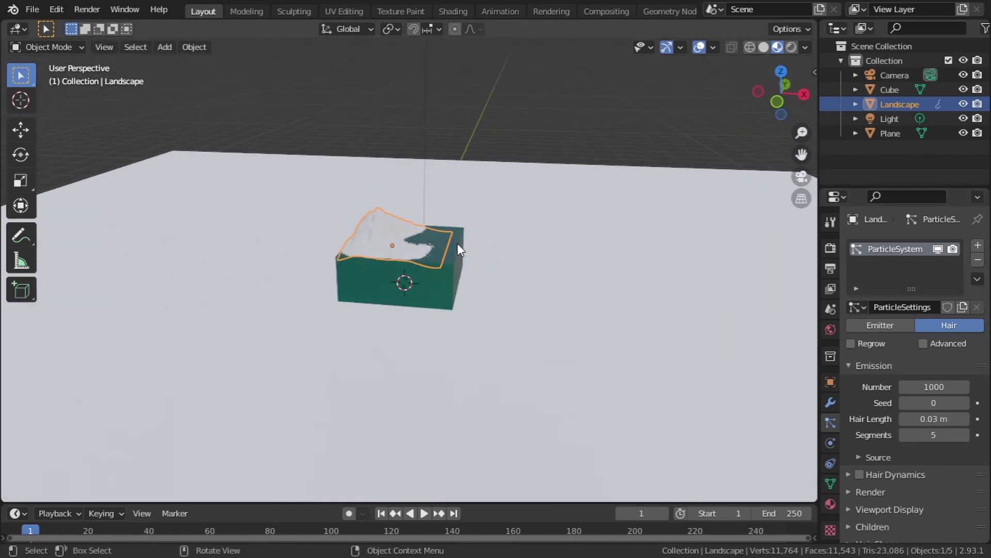
{"action": "scroll", "coordinate": [457, 243], "scroll_direction": "up", "scroll_amount": 8}
{"action": "middle_click_drag", "start_coordinate": [467, 206], "coordinate": [490, 245]}
{"action": "left_click", "coordinate": [934, 418]}
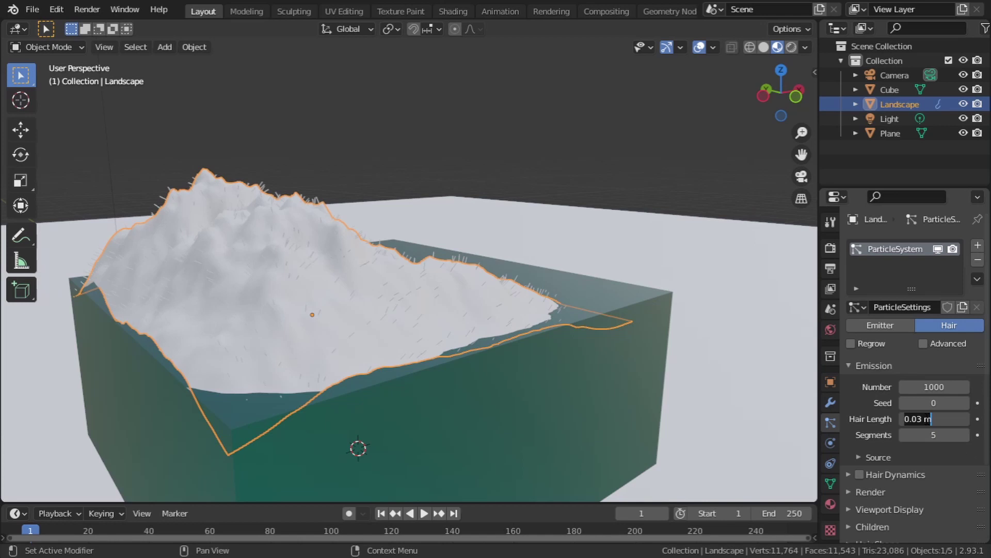
{"action": "key", "text": "BackSpace"}
{"action": "type", "text": ".04"}
{"action": "key", "text": "Return"}
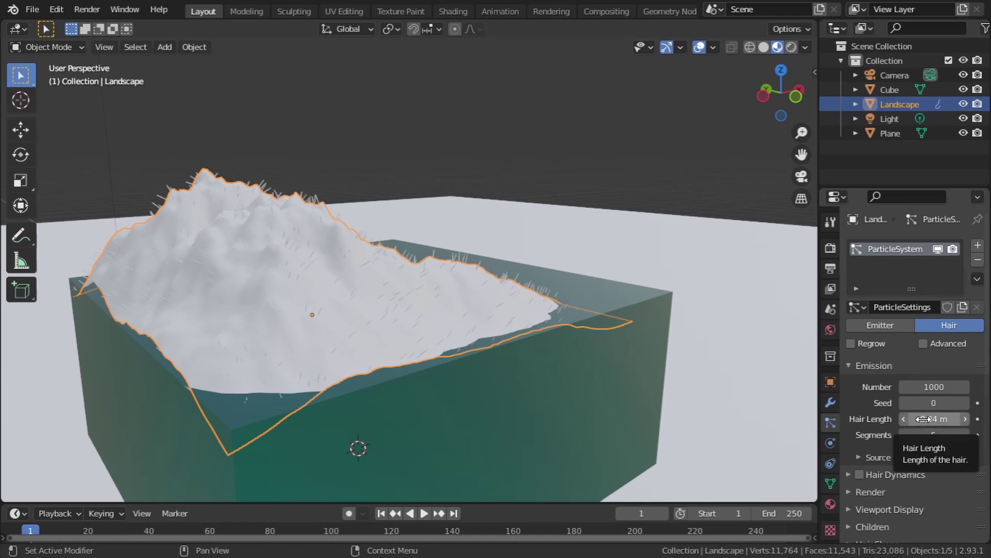
{"action": "scroll", "coordinate": [881, 464], "scroll_direction": "down", "scroll_amount": 5}
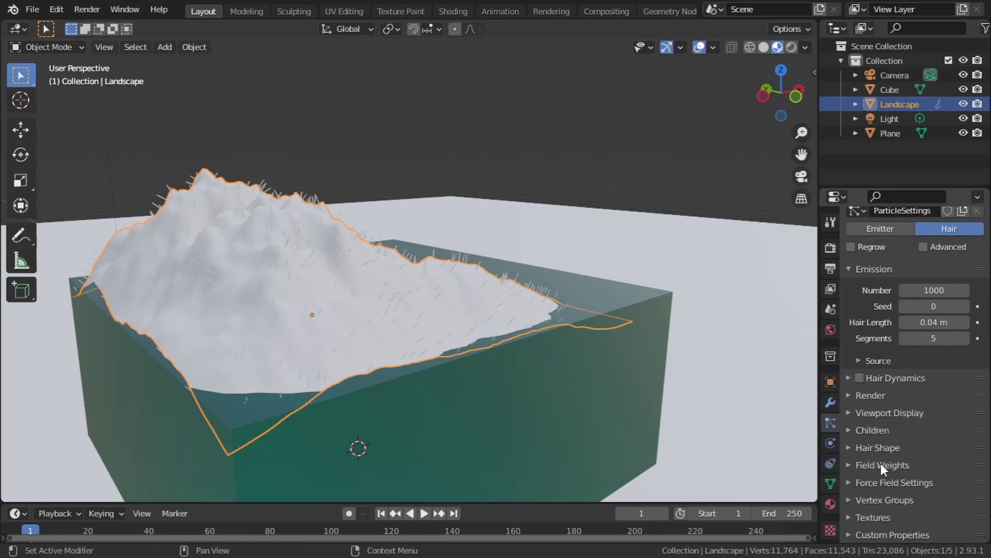
Enable Interpolated child hairs with a viewport display amount of 100.
{"action": "left_click", "coordinate": [858, 430]}
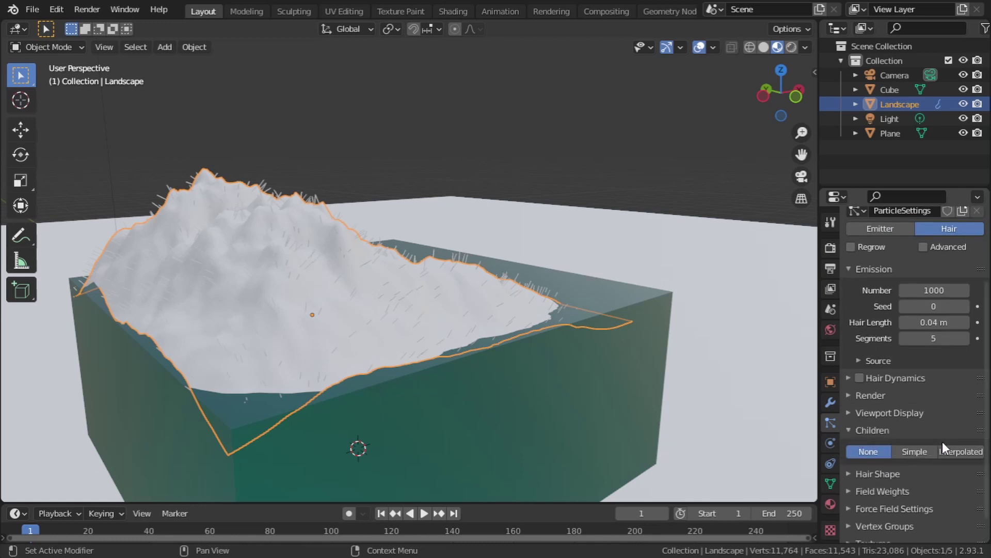
{"action": "left_click", "coordinate": [948, 449]}
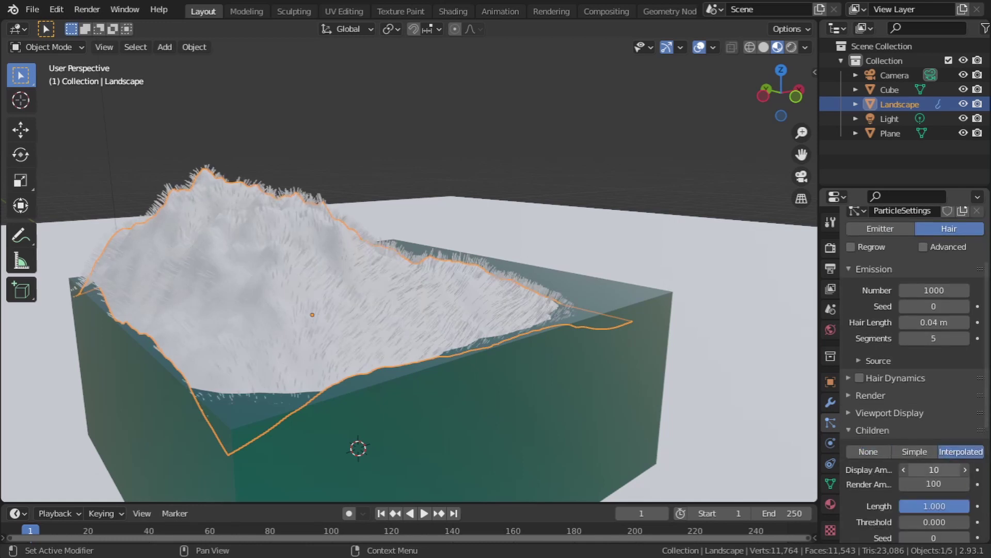
{"action": "left_click", "coordinate": [937, 470]}
{"action": "key", "text": "Return"}
{"action": "middle_click_drag", "start_coordinate": [401, 365], "coordinate": [671, 352]}
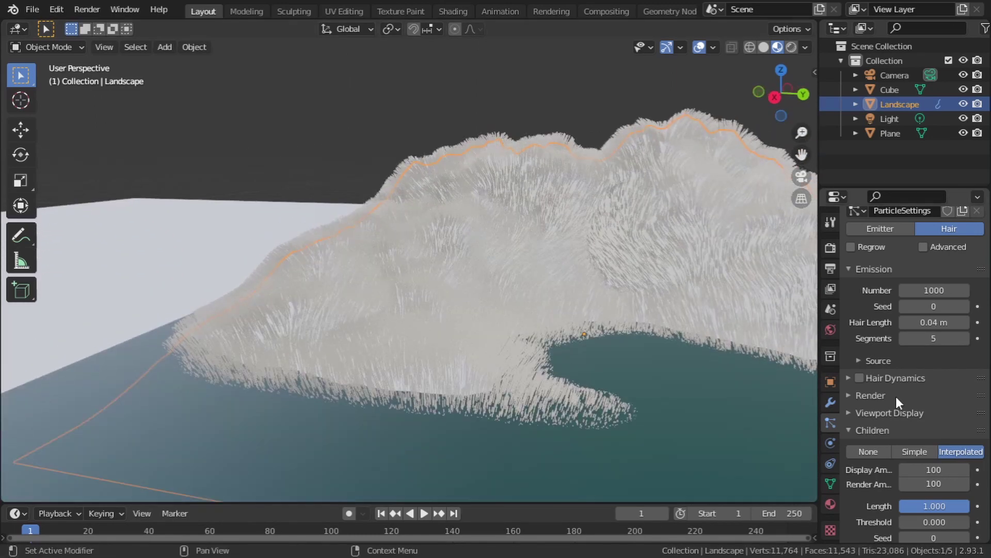
Set the hair particle Density, Length and Clump vertex groups to Group.
{"action": "scroll", "coordinate": [884, 389], "scroll_direction": "down", "scroll_amount": 8}
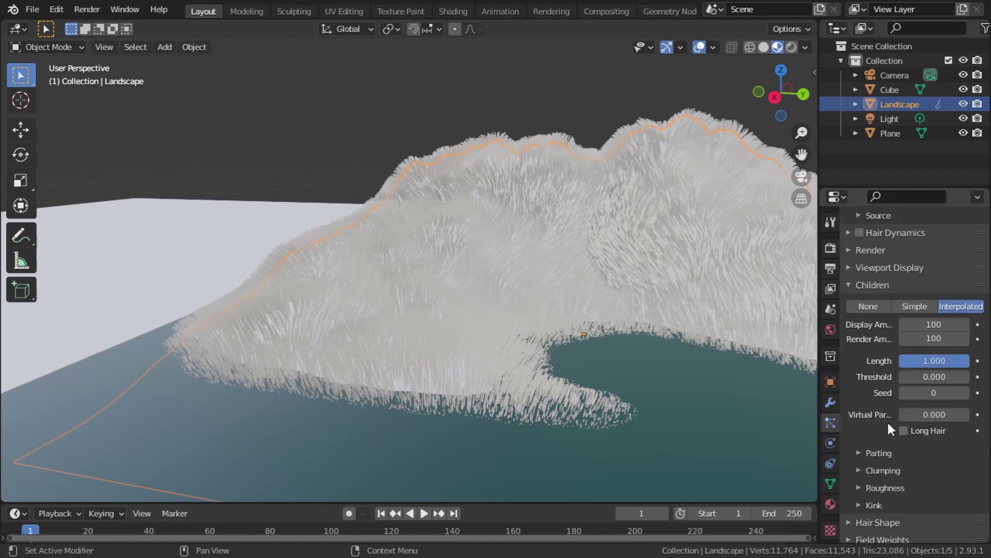
{"action": "left_click", "coordinate": [873, 500]}
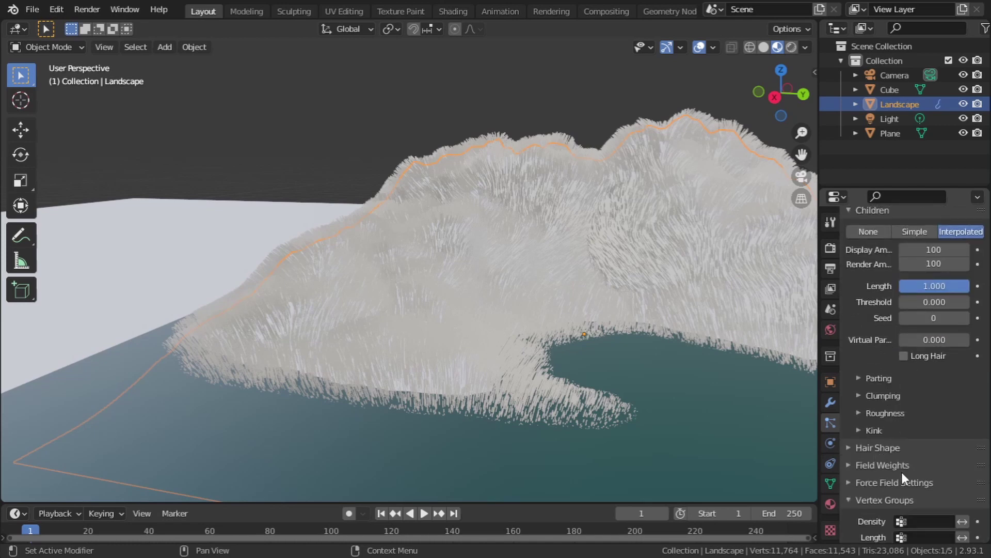
{"action": "scroll", "coordinate": [916, 439], "scroll_direction": "down", "scroll_amount": 5}
{"action": "left_click", "coordinate": [928, 383]}
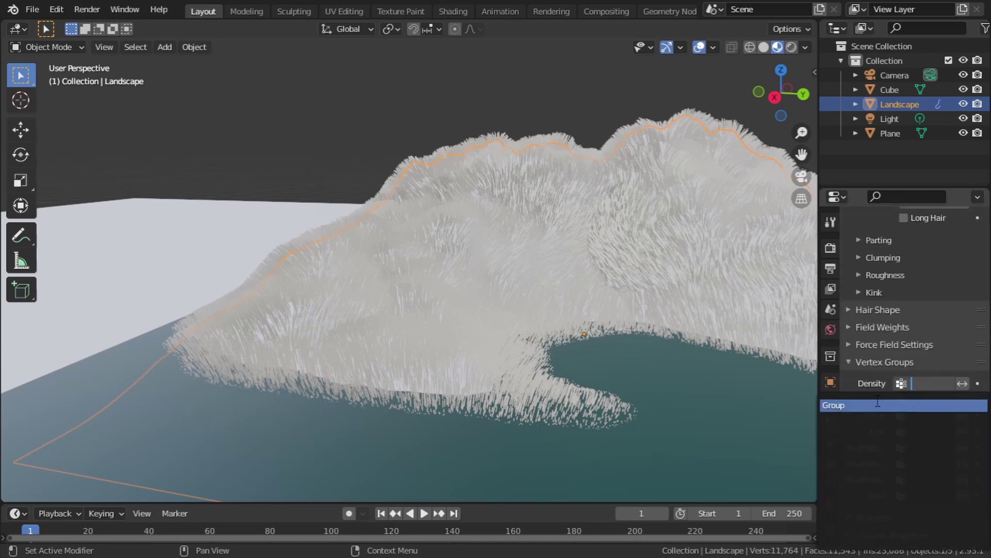
{"action": "left_click", "coordinate": [911, 406]}
{"action": "left_click", "coordinate": [922, 400]}
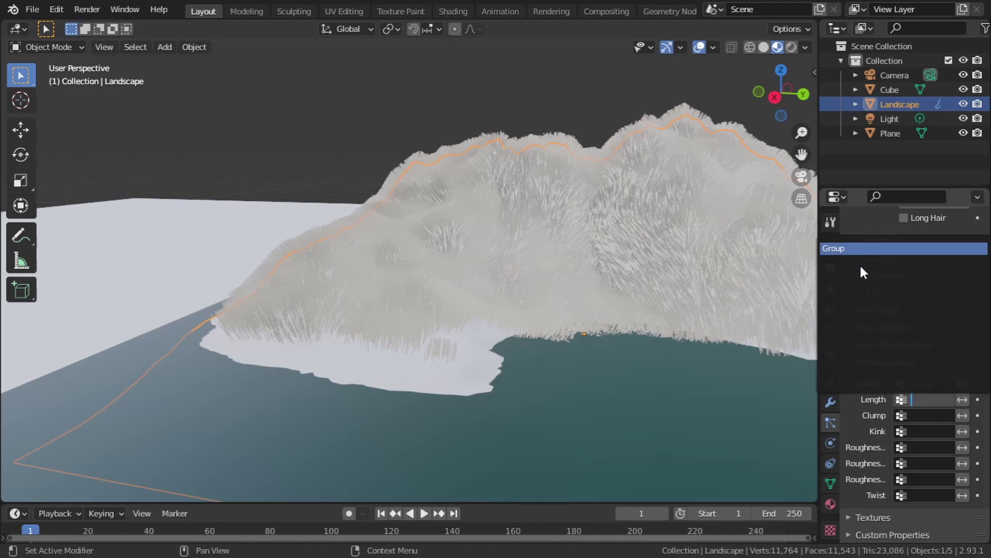
{"action": "left_click", "coordinate": [860, 264]}
{"action": "left_click", "coordinate": [912, 415]}
{"action": "left_click", "coordinate": [863, 264]}
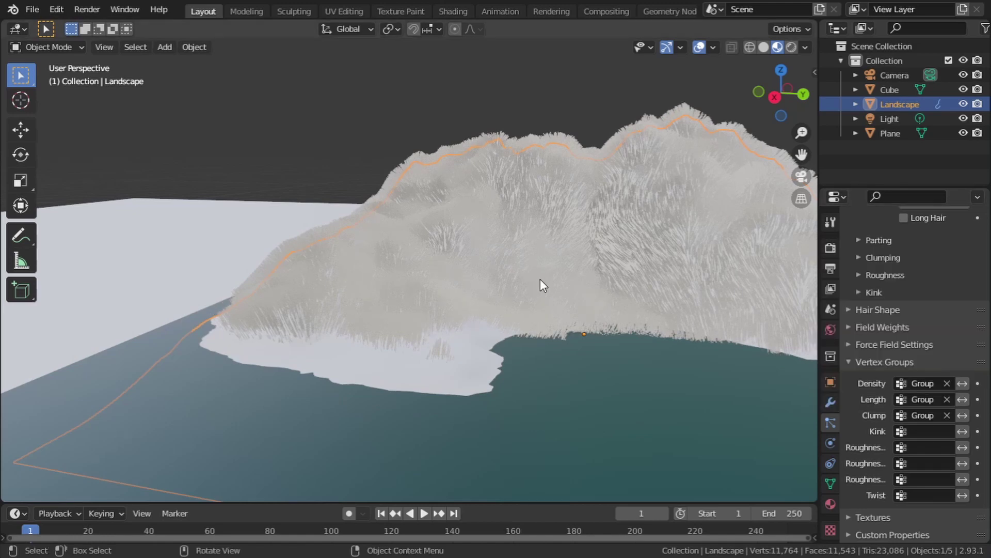
Orbit to a steeper top-down view of the landscape and expand the hair Shape panel.
{"action": "middle_click_drag", "start_coordinate": [540, 279], "coordinate": [595, 323]}
{"action": "scroll", "coordinate": [935, 361], "scroll_direction": "up", "scroll_amount": 4}
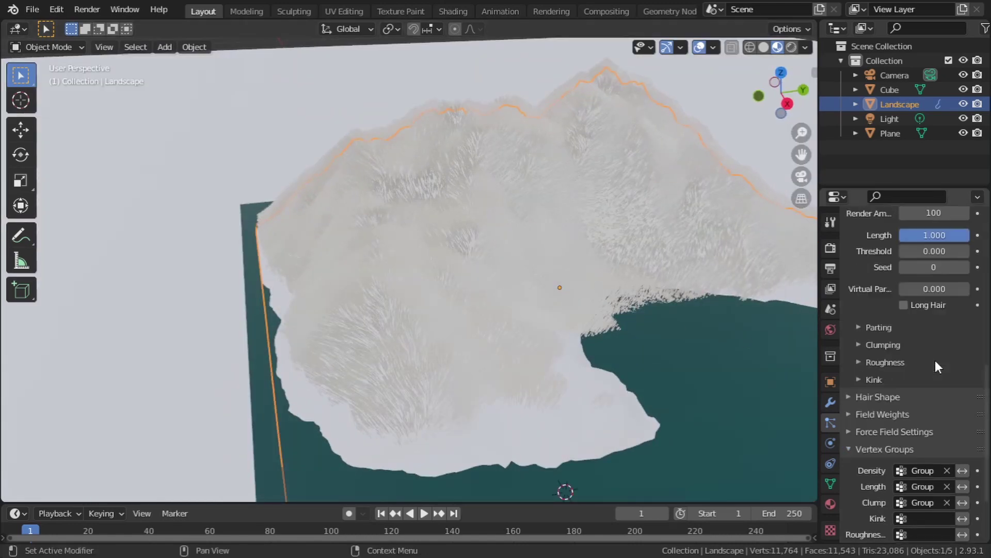
{"action": "scroll", "coordinate": [935, 357], "scroll_direction": "up", "scroll_amount": 4}
{"action": "scroll", "coordinate": [937, 357], "scroll_direction": "down", "scroll_amount": 4}
{"action": "scroll", "coordinate": [937, 358], "scroll_direction": "up", "scroll_amount": 4}
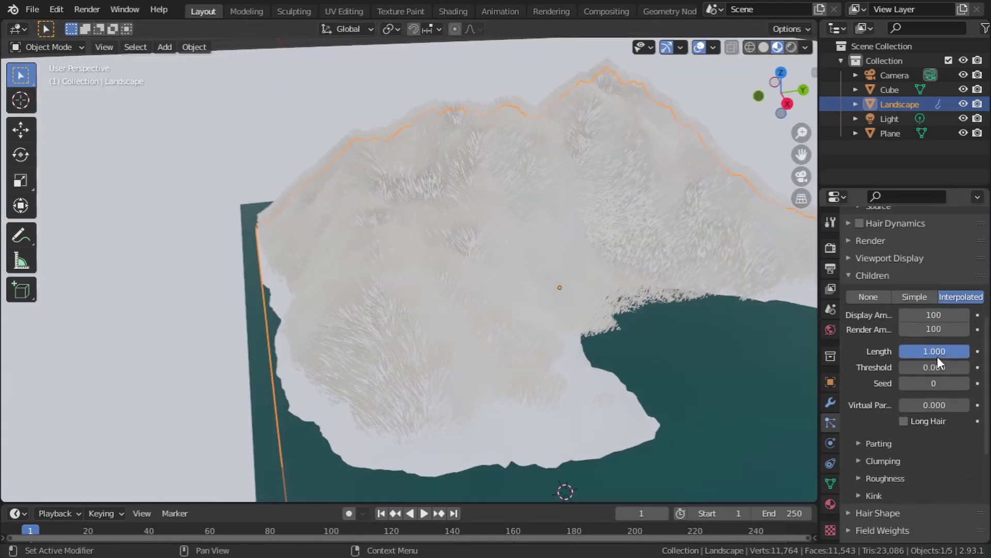
{"action": "scroll", "coordinate": [874, 469], "scroll_direction": "down", "scroll_amount": 1}
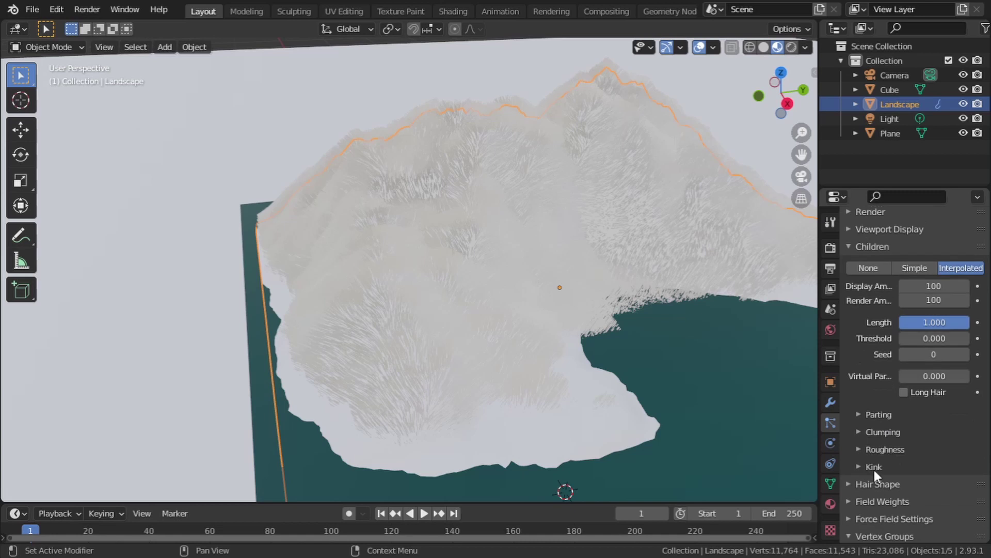
{"action": "left_click", "coordinate": [848, 486]}
{"action": "scroll", "coordinate": [937, 459], "scroll_direction": "down", "scroll_amount": 1}
Set the hair strands' root diameter to 0.2 m.
{"action": "left_click", "coordinate": [937, 439]}
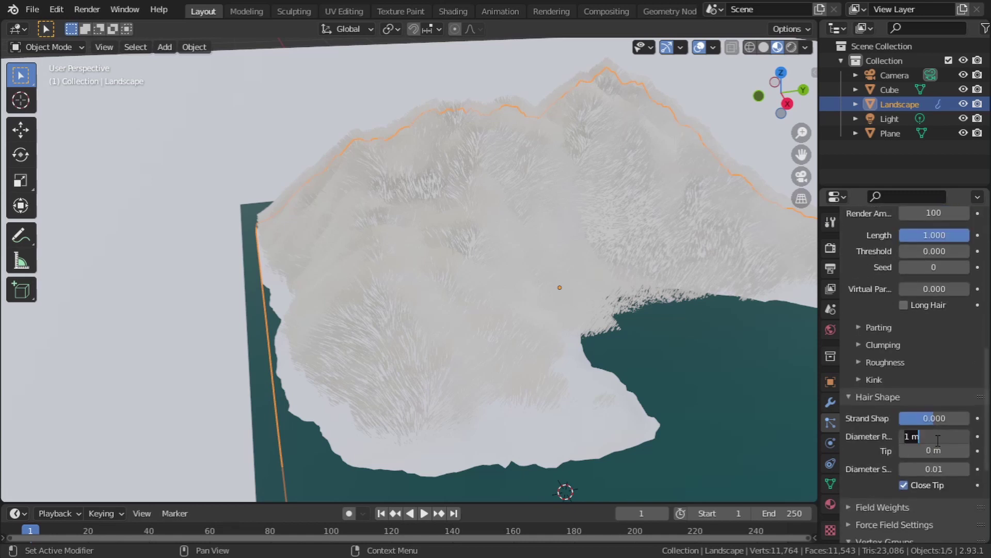
{"action": "key", "text": "BackSpace"}
{"action": "left_click", "coordinate": [792, 47]}
{"action": "left_click", "coordinate": [831, 248]}
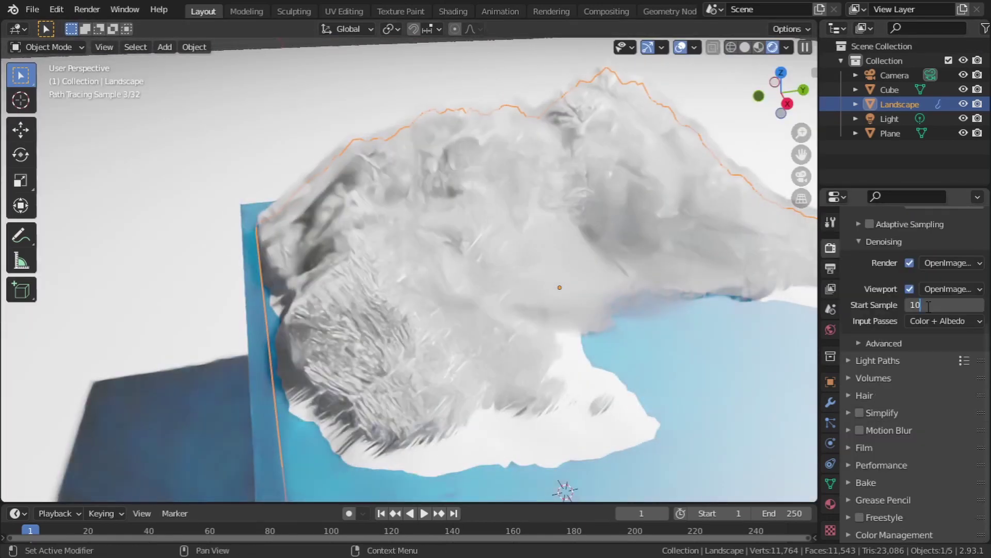
{"action": "left_click", "coordinate": [801, 177]}
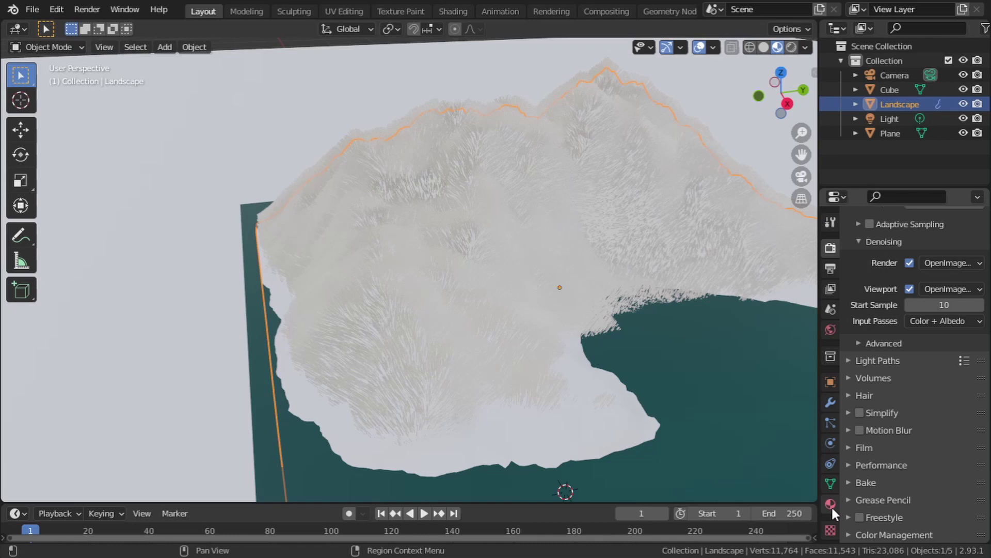
{"action": "left_click", "coordinate": [828, 423]}
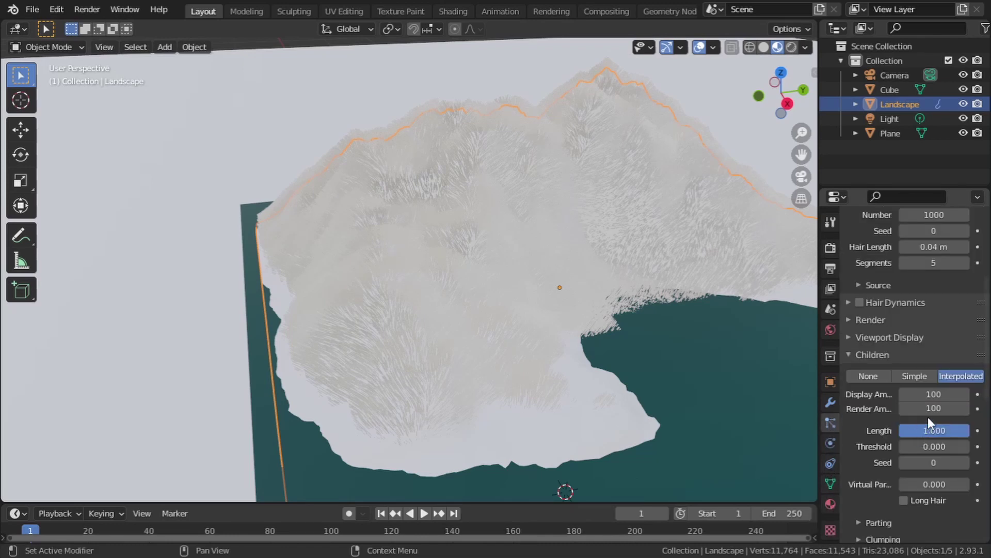
{"action": "scroll", "coordinate": [929, 435], "scroll_direction": "down", "scroll_amount": 8}
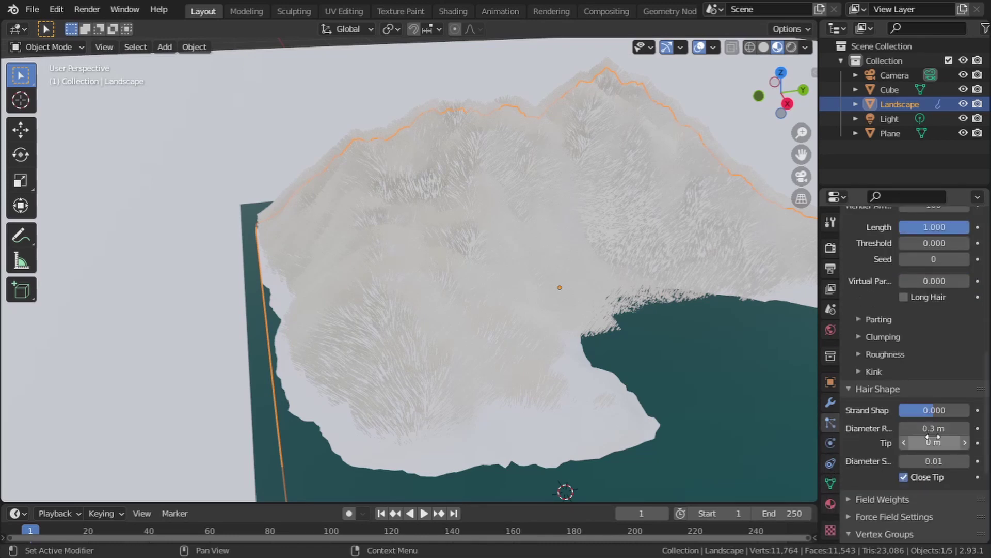
{"action": "left_click", "coordinate": [934, 428]}
{"action": "key", "text": "BackSpace"}
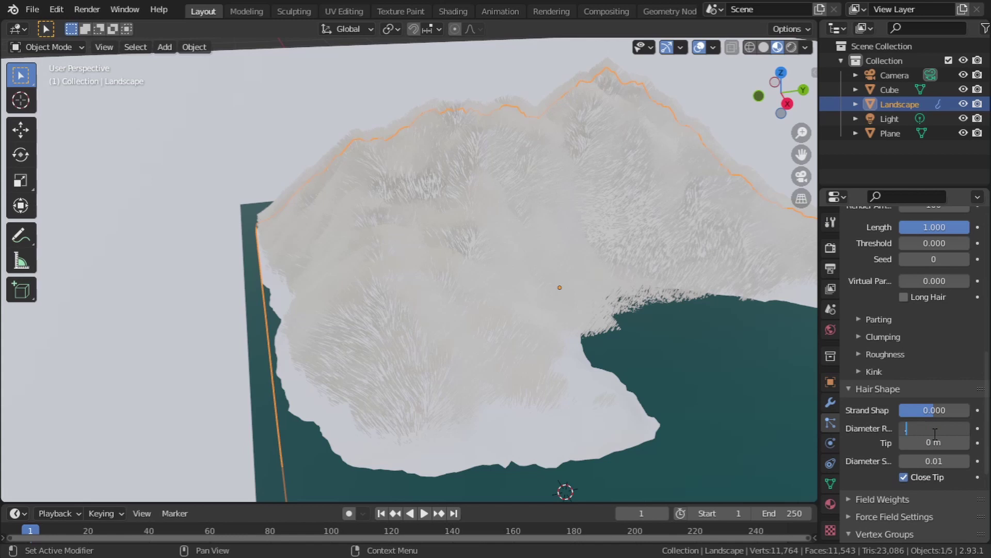
{"action": "key", "text": "Return"}
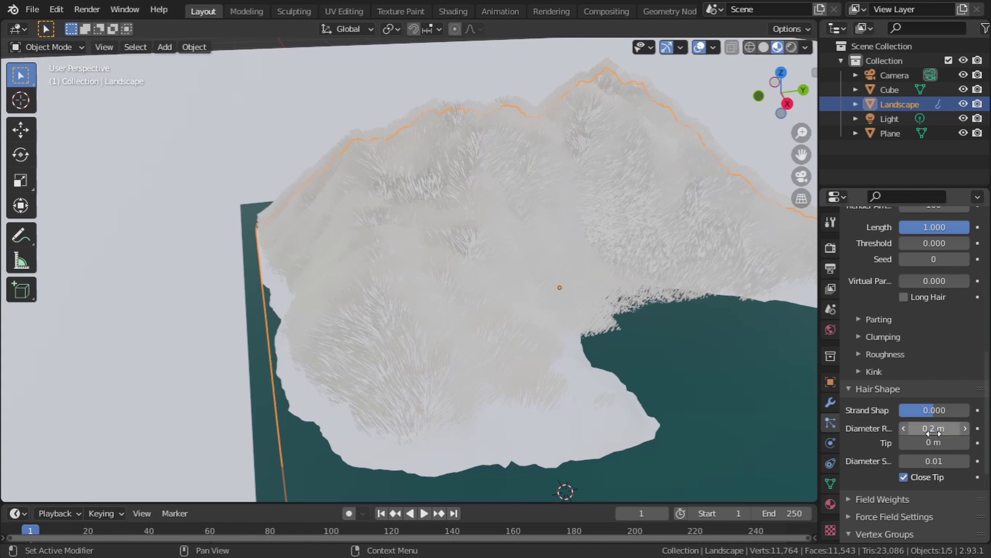
Raise the hair emission number to 3000.
{"action": "scroll", "coordinate": [946, 242], "scroll_direction": "up", "scroll_amount": 10}
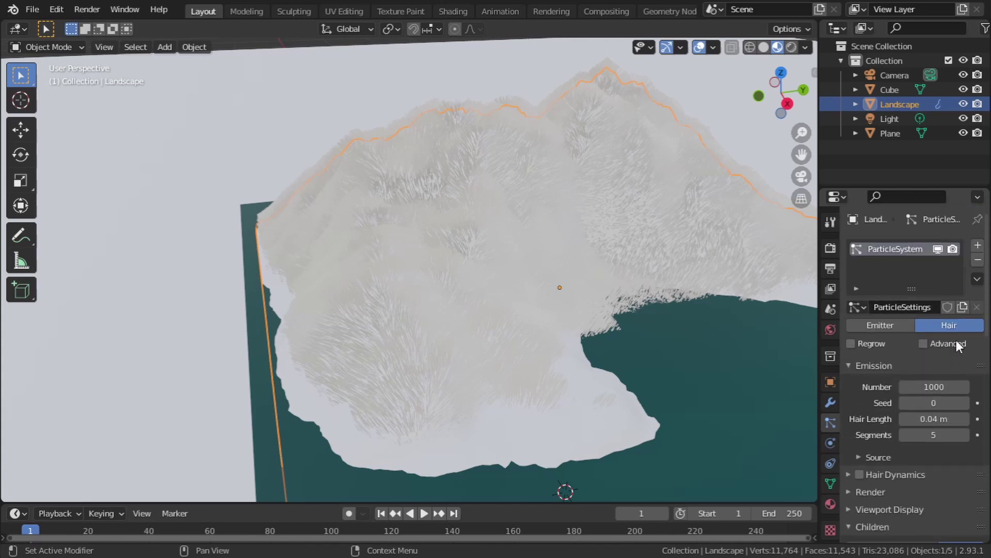
{"action": "left_click", "coordinate": [930, 388]}
{"action": "type", "text": "30"}
{"action": "key", "text": "Return"}
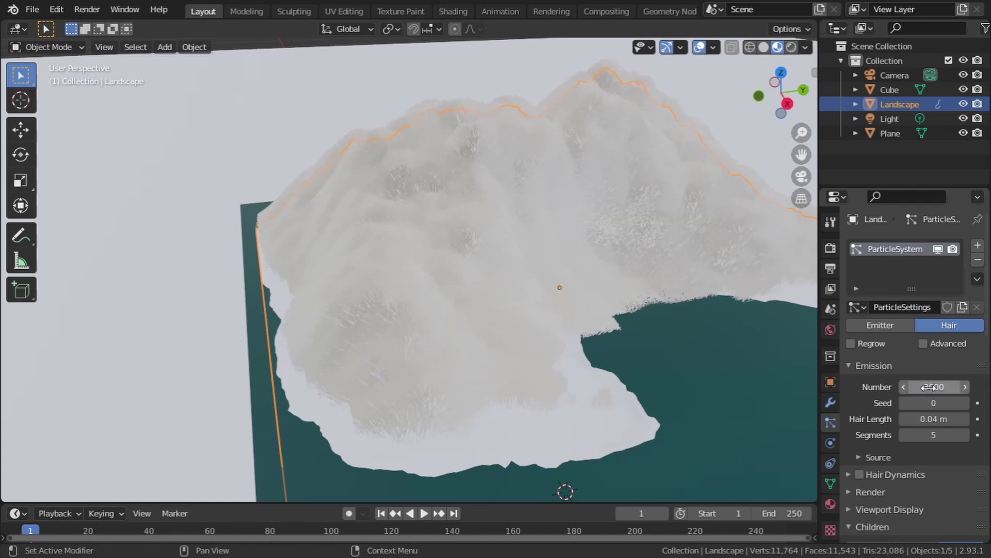
Set the viewport children display amount to 10.
{"action": "scroll", "coordinate": [928, 386], "scroll_direction": "down", "scroll_amount": 6}
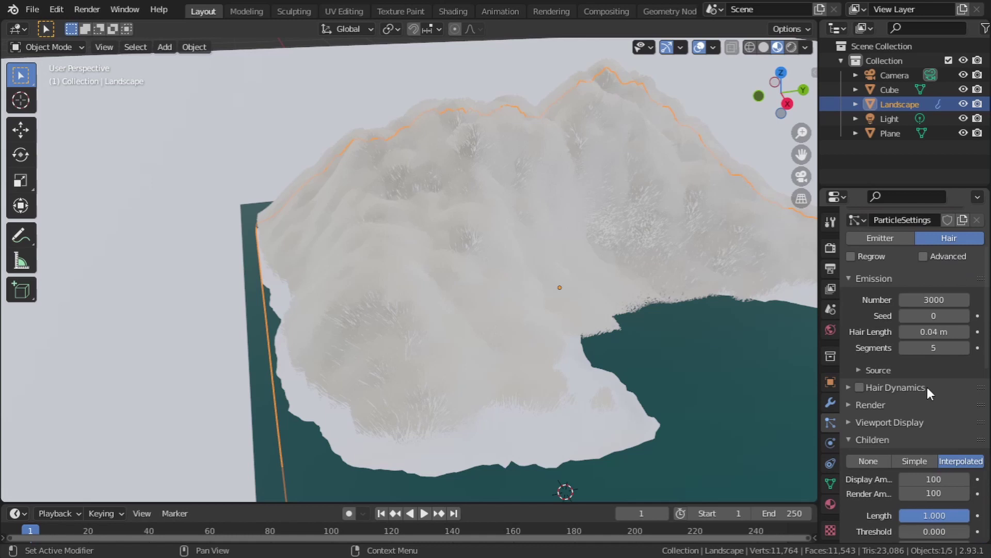
{"action": "left_click", "coordinate": [936, 392]}
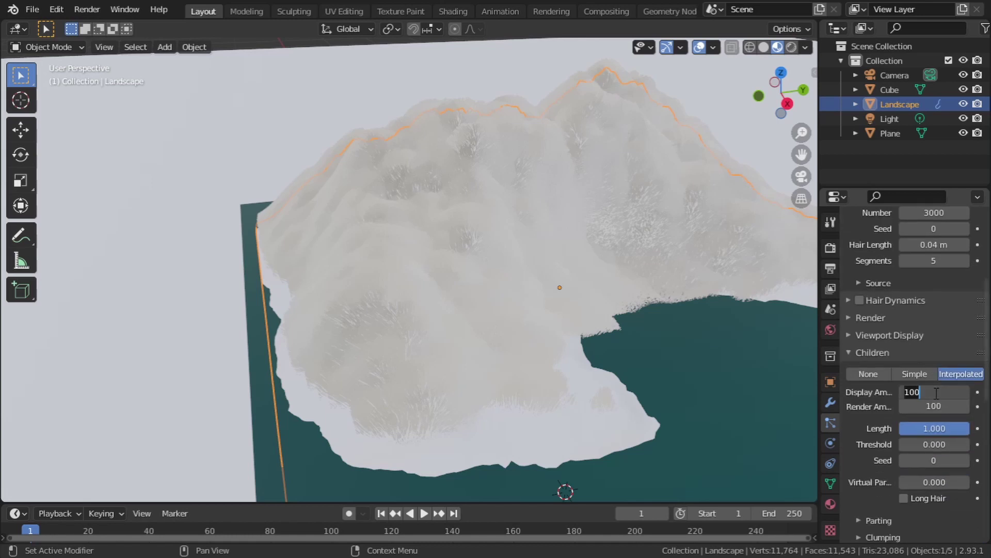
{"action": "type", "text": "10"}
{"action": "key", "text": "Return"}
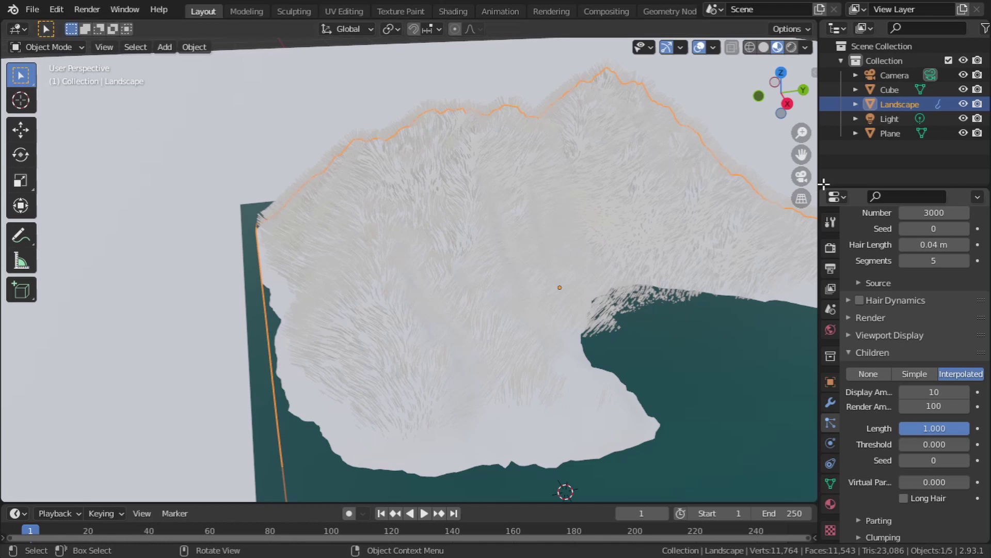
View through the scene camera in Rendered shading and show the landscape's Material Properties.
{"action": "left_click", "coordinate": [801, 176]}
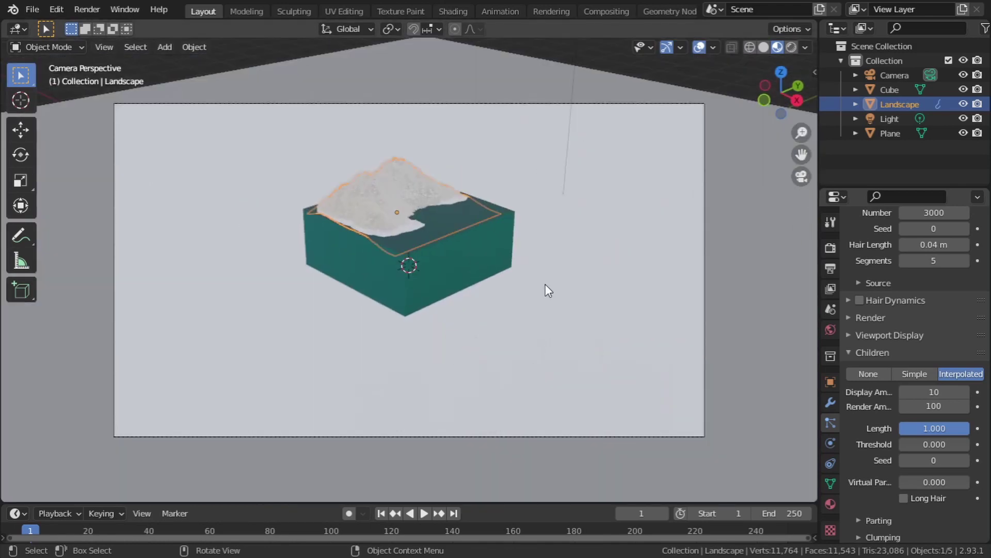
{"action": "left_click", "coordinate": [787, 46]}
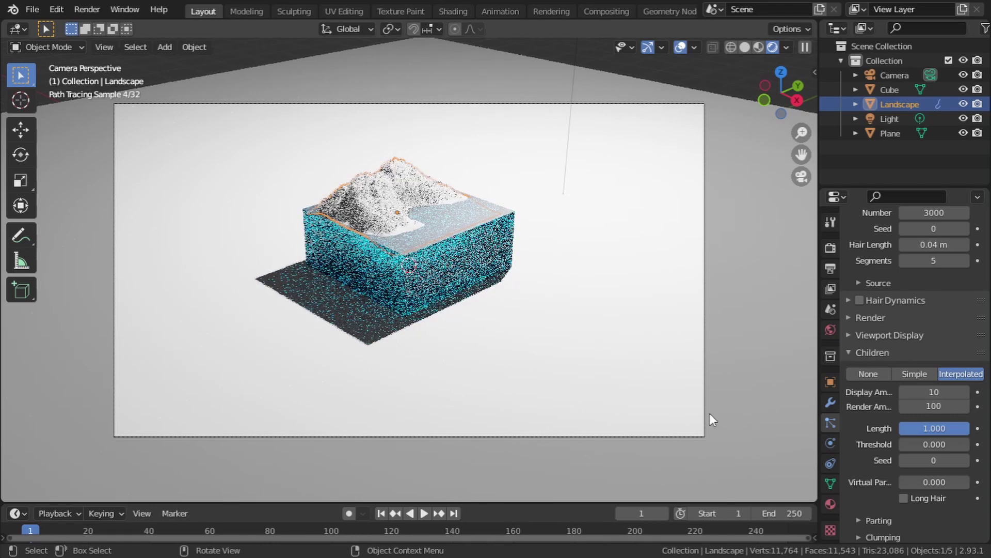
{"action": "left_click", "coordinate": [831, 502]}
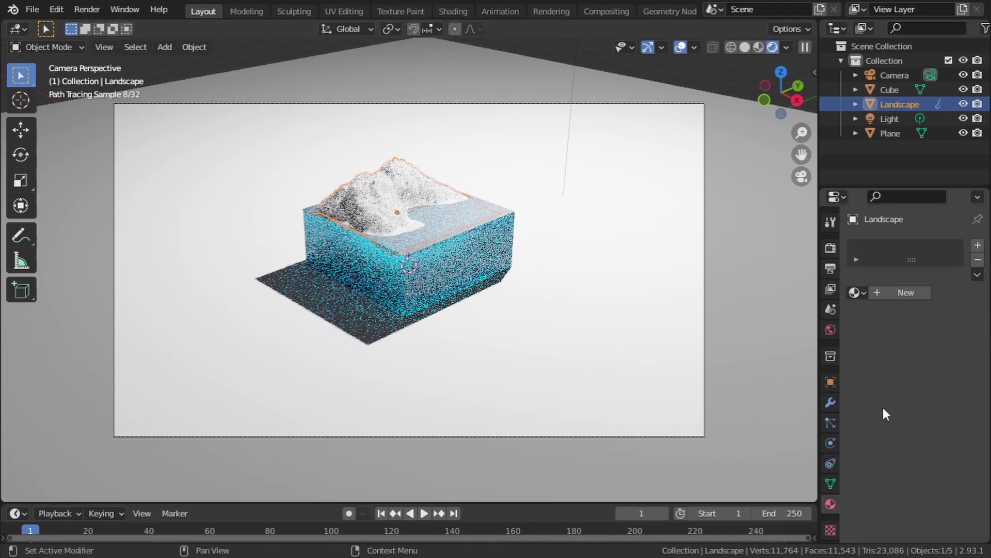
Assign Thai_Rippled_tjmndf1dy to the landscape and inspect it up close in Material Preview.
{"action": "left_click", "coordinate": [888, 293]}
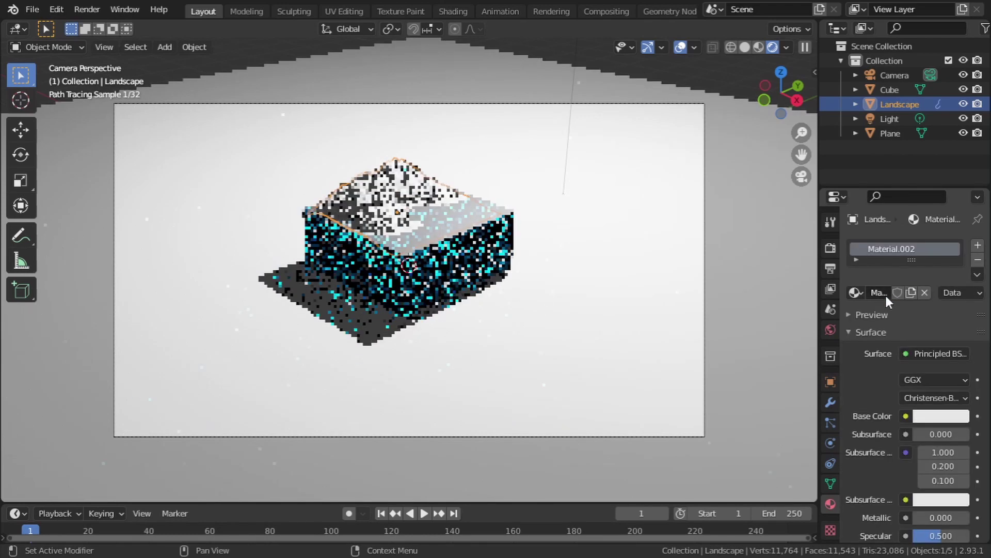
{"action": "left_click", "coordinate": [857, 294]}
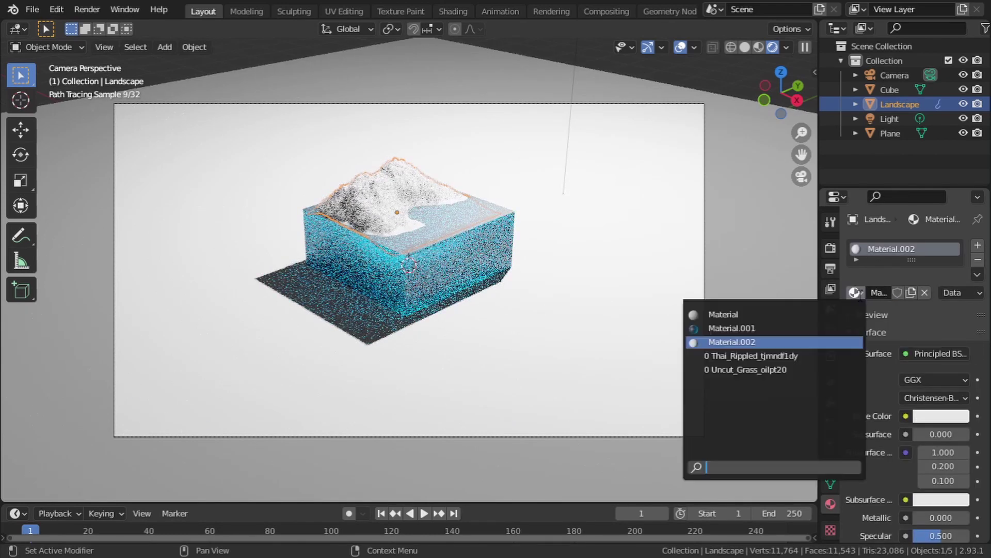
{"action": "left_click", "coordinate": [775, 355]}
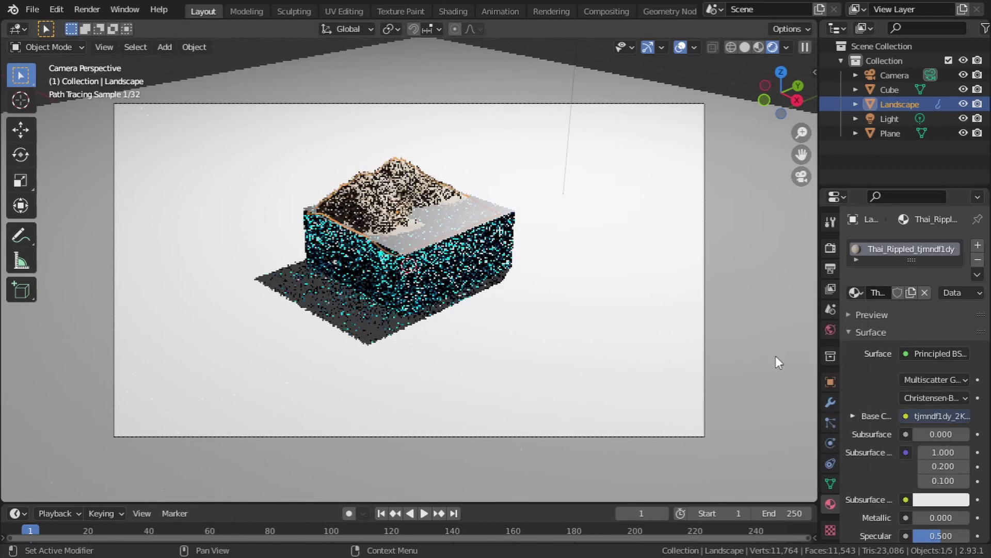
{"action": "left_click", "coordinate": [758, 48]}
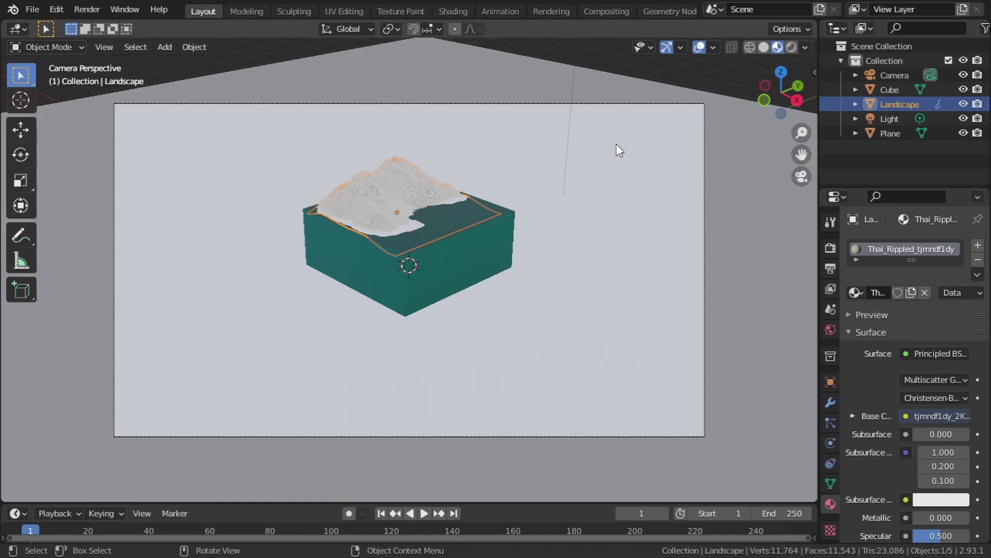
{"action": "mouse_move", "coordinate": [443, 255]}
{"action": "middle_mouse_down"}
{"action": "mouse_move", "coordinate": [447, 266]}
{"action": "mouse_move", "coordinate": [350, 156]}
{"action": "mouse_move", "coordinate": [476, 287]}
{"action": "mouse_move", "coordinate": [594, 455]}
{"action": "mouse_move", "coordinate": [548, 413]}
{"action": "middle_mouse_up"}
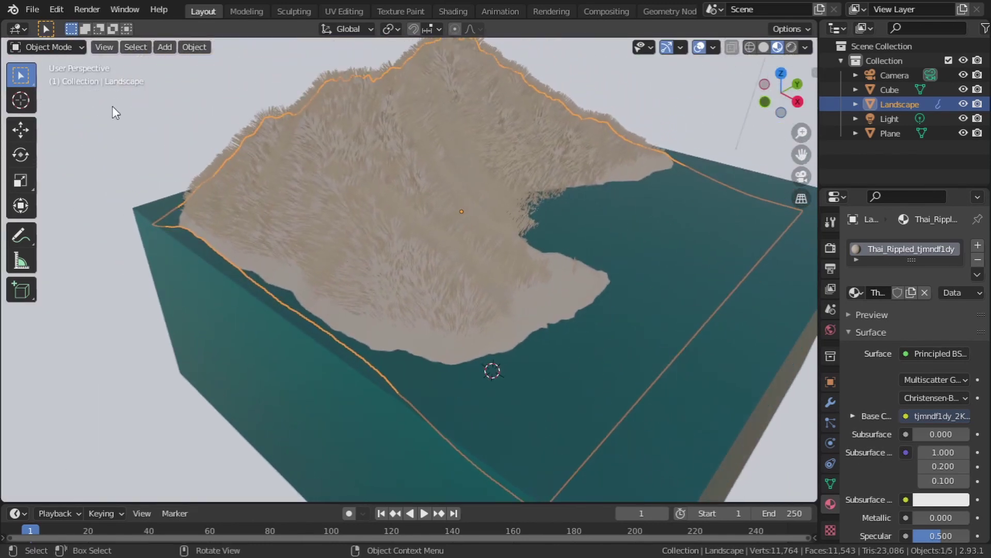
Smart UV Project the fully selected landscape mesh, return to Object Mode, and enter the Shading workspace.
{"action": "left_click", "coordinate": [56, 47]}
{"action": "left_click", "coordinate": [51, 78]}
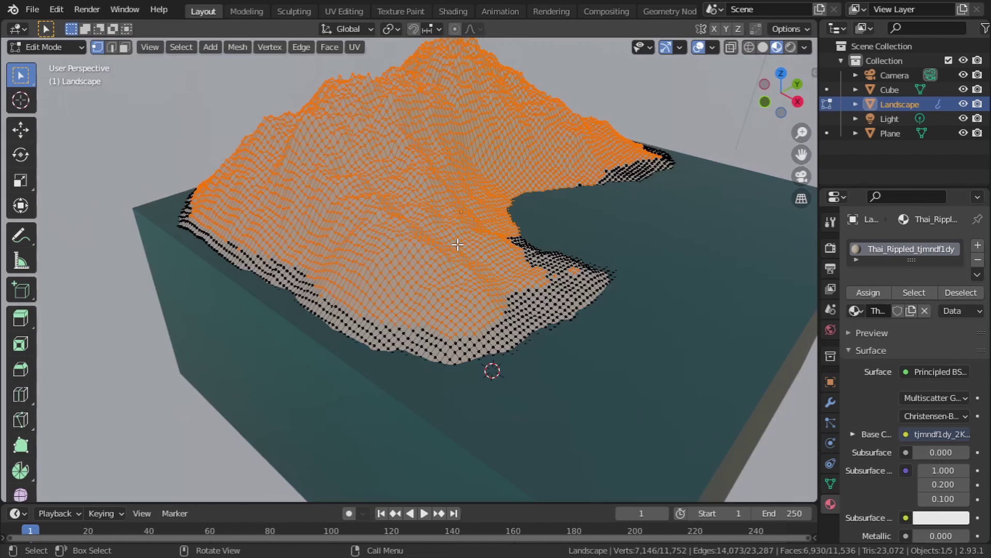
{"action": "key", "text": "a"}
{"action": "left_click", "coordinate": [355, 47]}
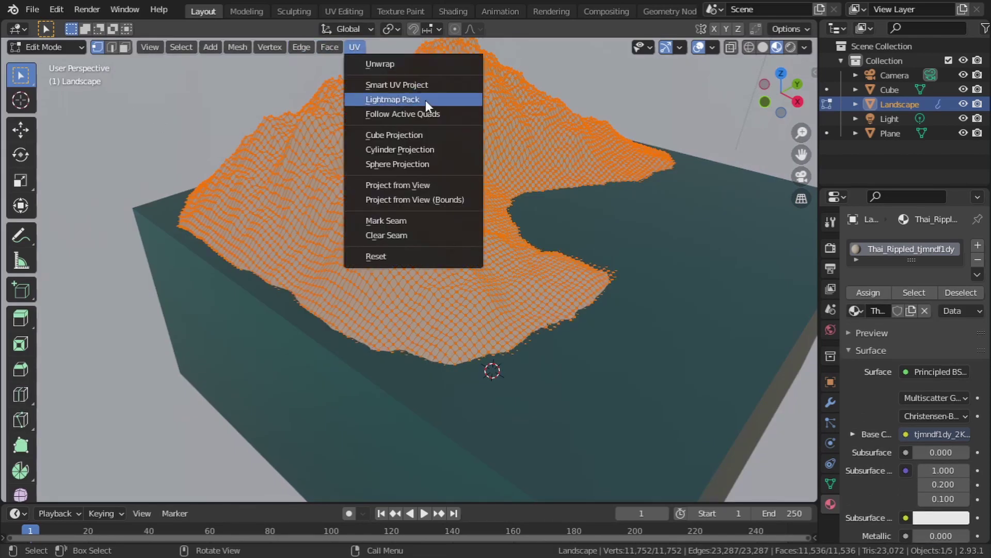
{"action": "left_click", "coordinate": [423, 85]}
{"action": "left_click", "coordinate": [459, 205]}
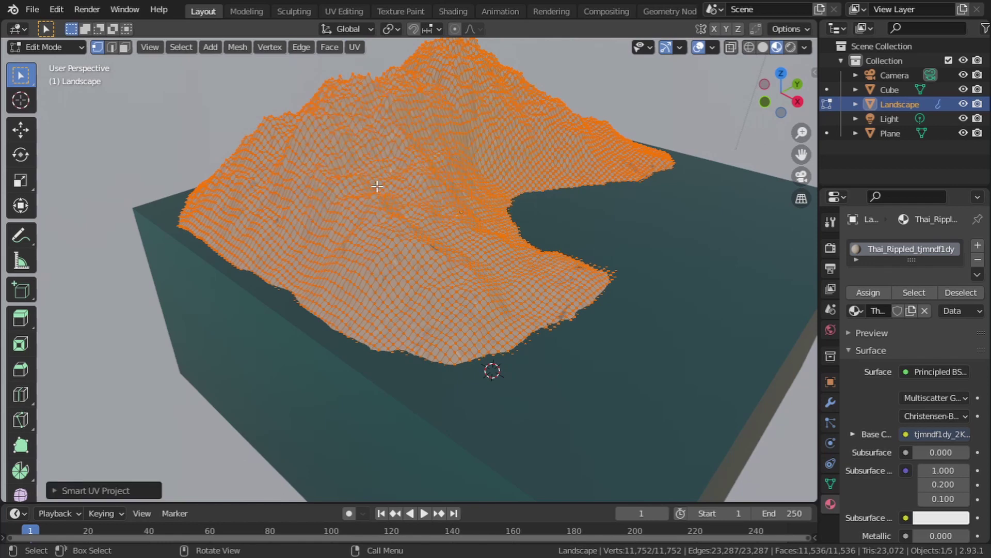
{"action": "left_click", "coordinate": [38, 47]}
{"action": "left_click", "coordinate": [51, 63]}
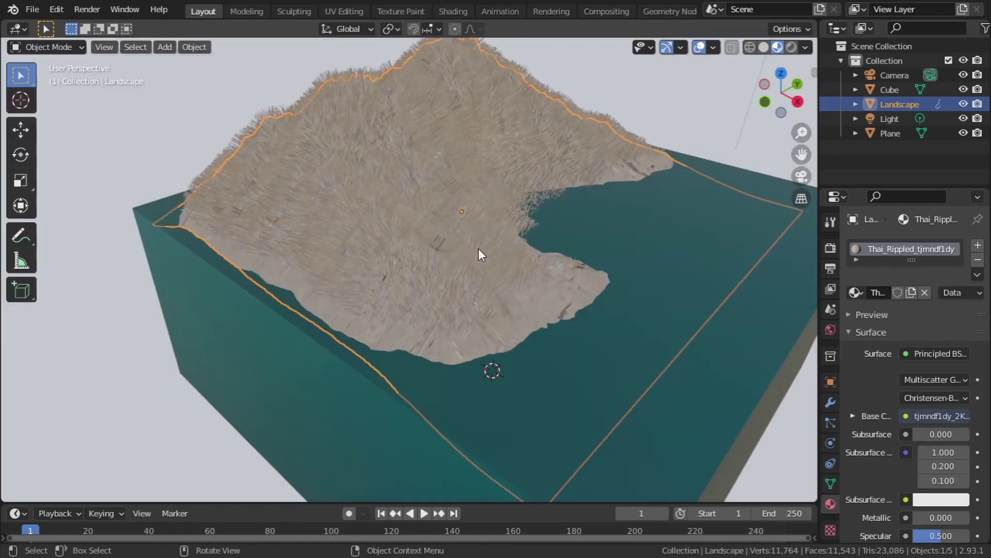
{"action": "left_click", "coordinate": [446, 11]}
Pan the Shader Editor to bring the Mapping node's scale values into view.
{"action": "middle_click_drag", "start_coordinate": [538, 442], "coordinate": [548, 344]}
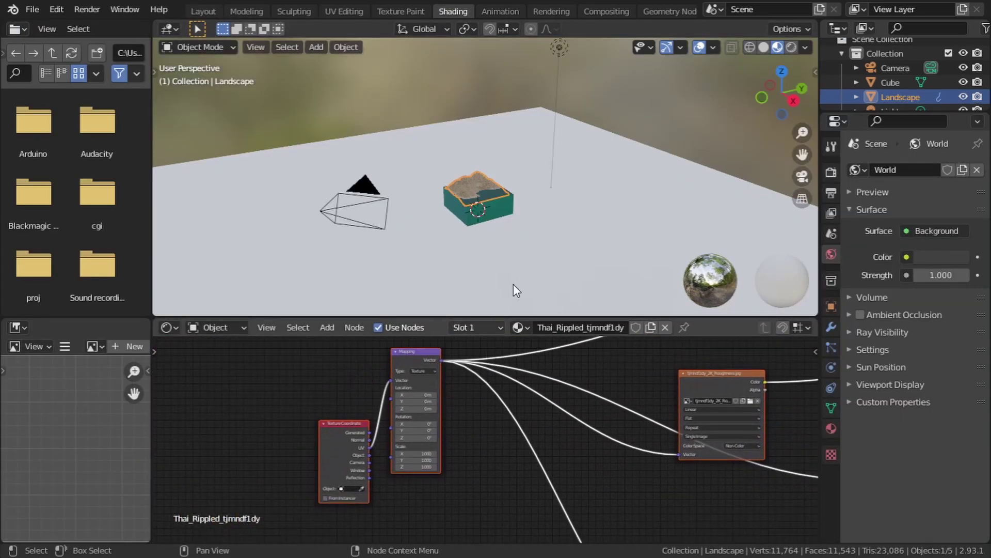
{"action": "scroll", "coordinate": [460, 176], "scroll_direction": "up", "scroll_amount": 5}
{"action": "scroll", "coordinate": [419, 227], "scroll_direction": "down", "scroll_amount": 3}
{"action": "middle_click_drag", "start_coordinate": [424, 223], "coordinate": [449, 254]}
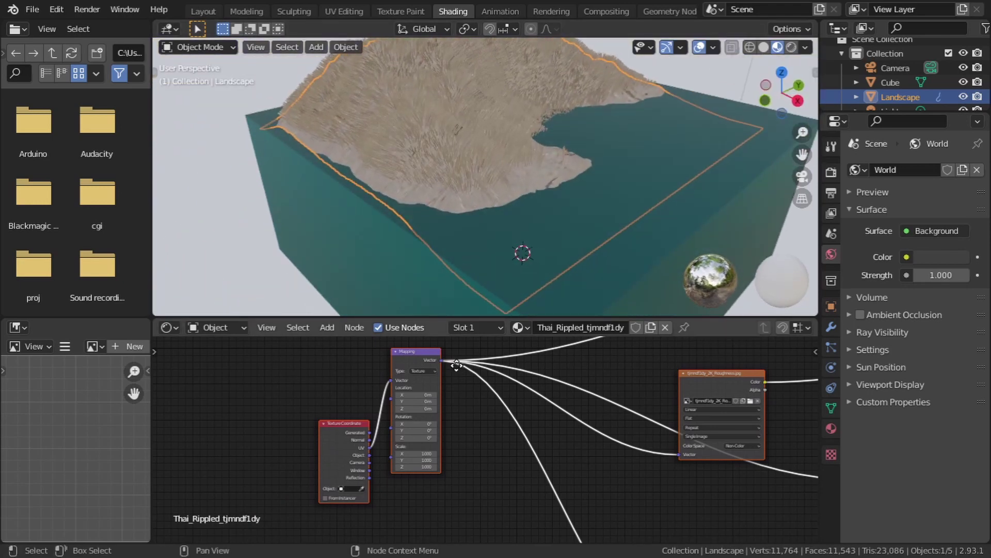
{"action": "scroll", "coordinate": [501, 361], "scroll_direction": "up", "scroll_amount": 3}
{"action": "scroll", "coordinate": [506, 366], "scroll_direction": "up", "scroll_amount": 5}
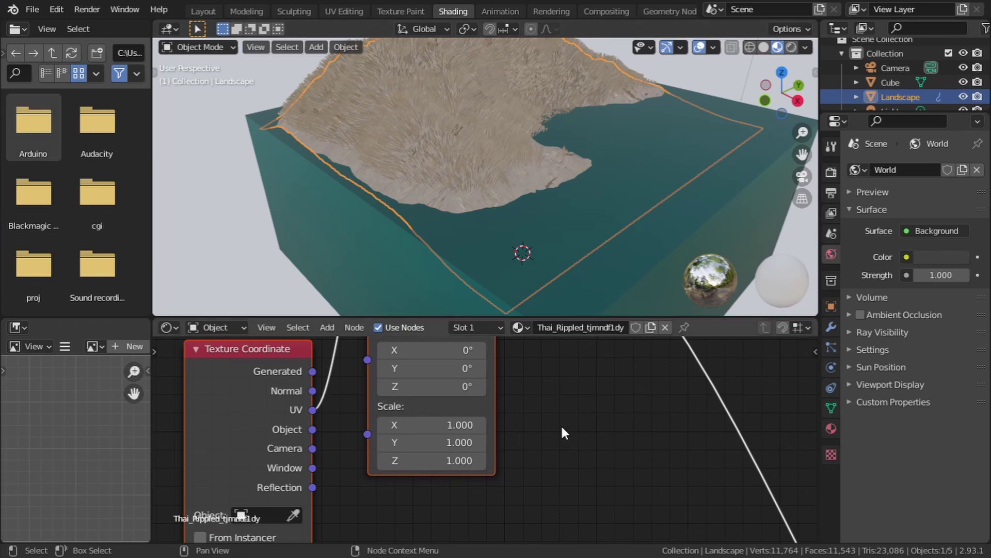
{"action": "middle_click_drag", "start_coordinate": [561, 428], "coordinate": [637, 405]}
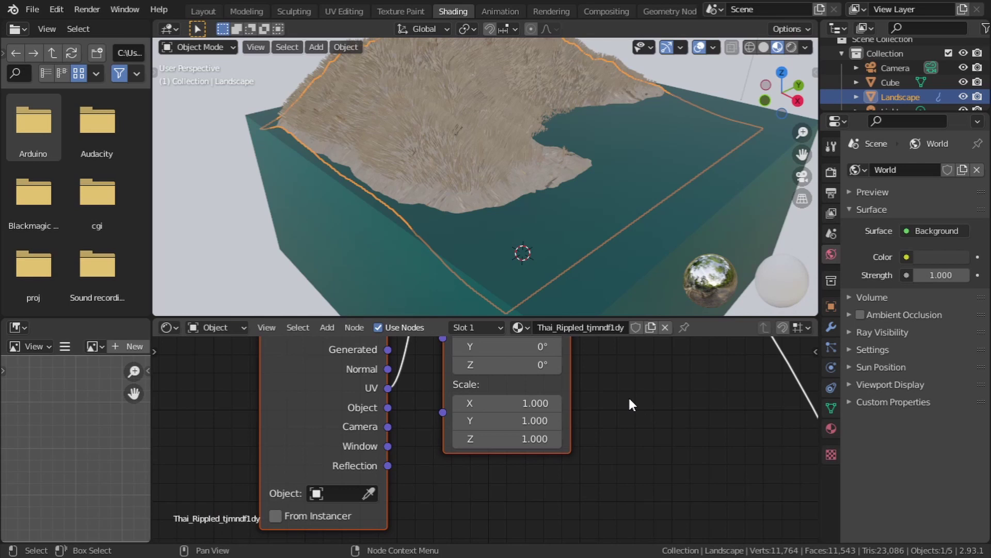
{"action": "scroll", "coordinate": [629, 394], "scroll_direction": "up", "scroll_amount": 3}
{"action": "scroll", "coordinate": [682, 389], "scroll_direction": "up", "scroll_amount": 1}
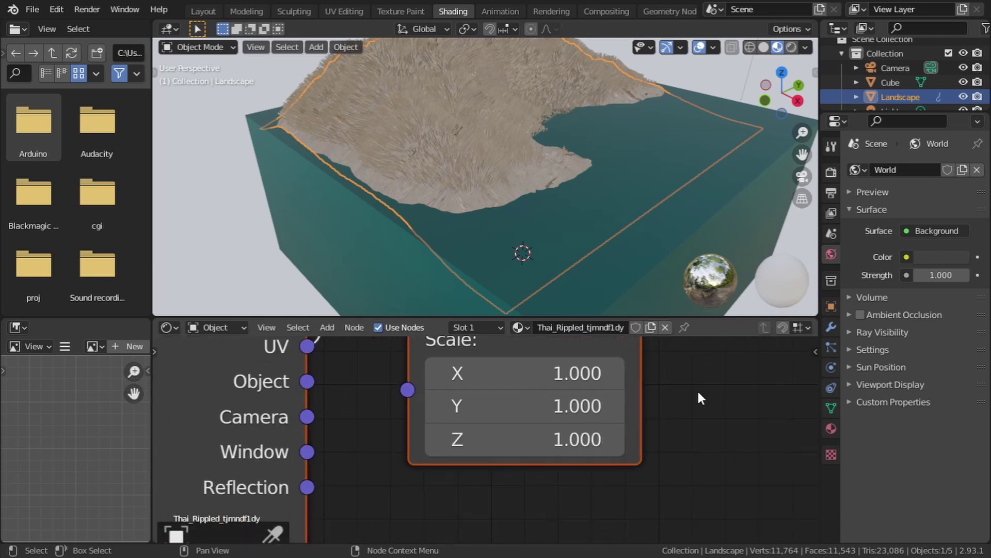
{"action": "middle_click_drag", "start_coordinate": [698, 393], "coordinate": [647, 417]}
{"action": "middle_click_drag", "start_coordinate": [564, 228], "coordinate": [522, 235]}
{"action": "scroll", "coordinate": [522, 234], "scroll_direction": "up", "scroll_amount": 2}
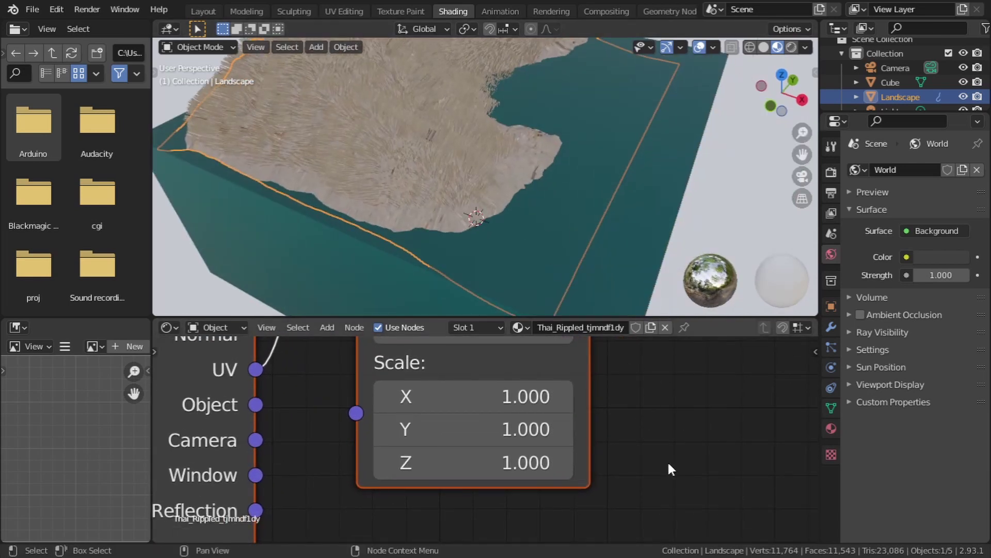
Set Mapping Scale X and Y to 0.1, then frame the landscape.
{"action": "left_click", "coordinate": [460, 387]}
{"action": "type", "text": "."}
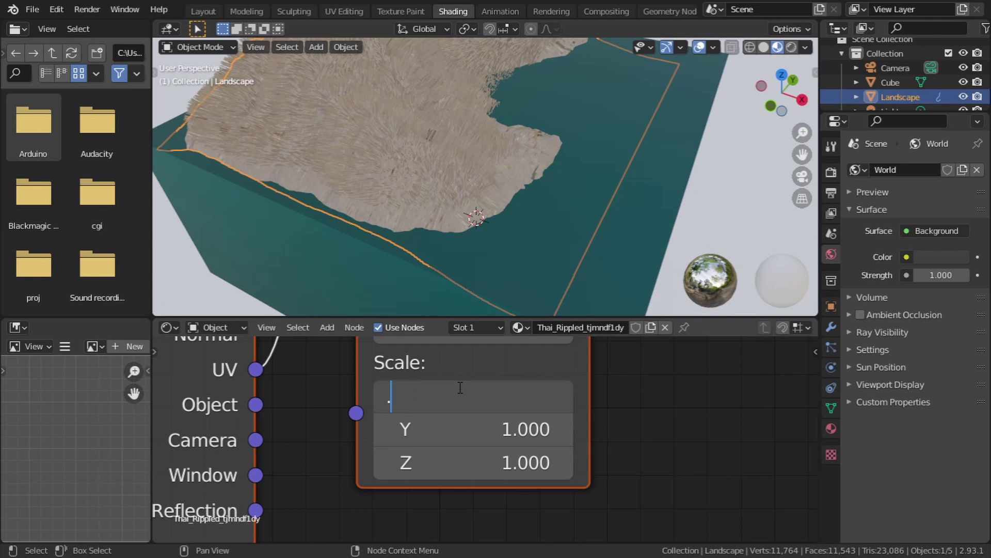
{"action": "type", "text": "1"}
{"action": "key", "text": "Return"}
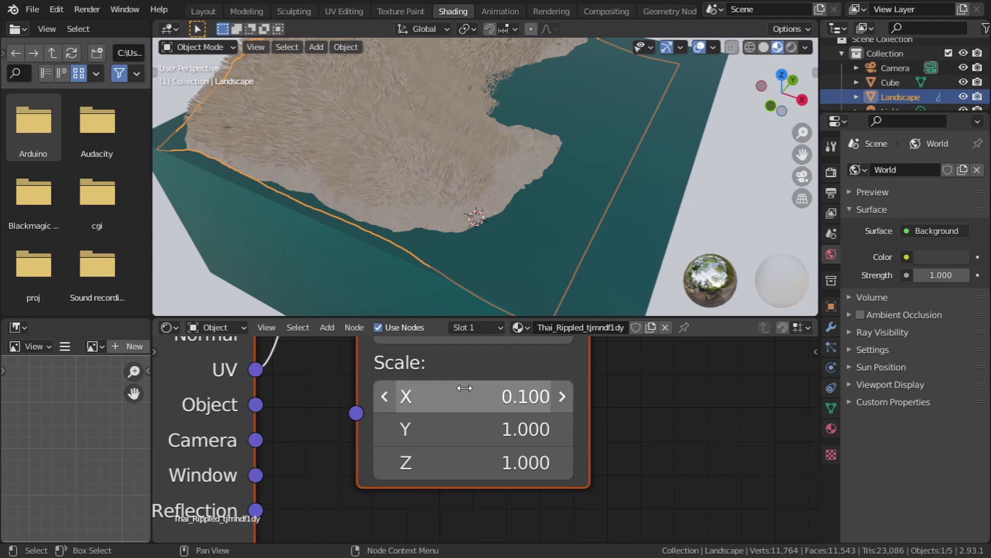
{"action": "left_click", "coordinate": [514, 442]}
{"action": "type", "text": ".1"}
{"action": "key", "text": "Return"}
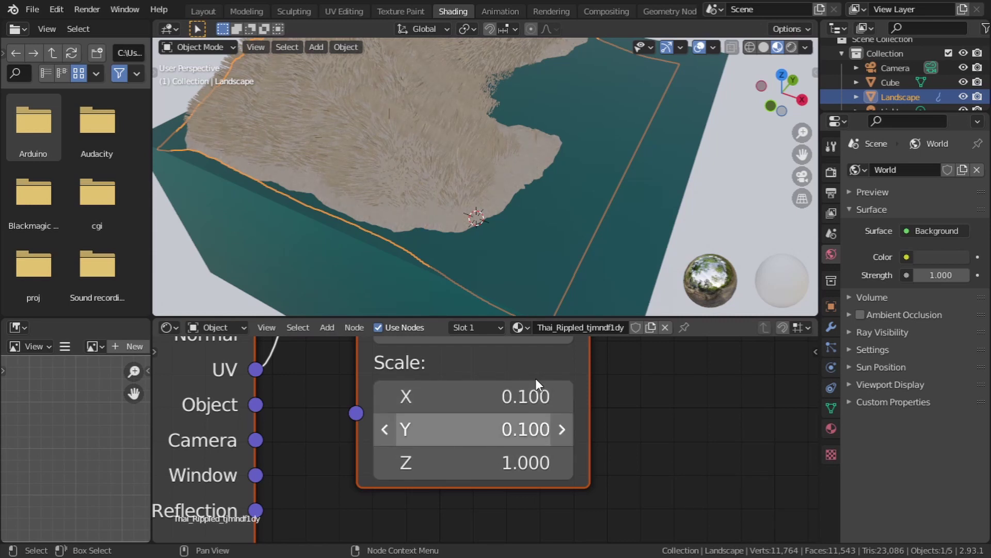
{"action": "scroll", "coordinate": [503, 185], "scroll_direction": "up", "scroll_amount": 3}
{"action": "middle_click_drag", "start_coordinate": [503, 185], "coordinate": [383, 187]}
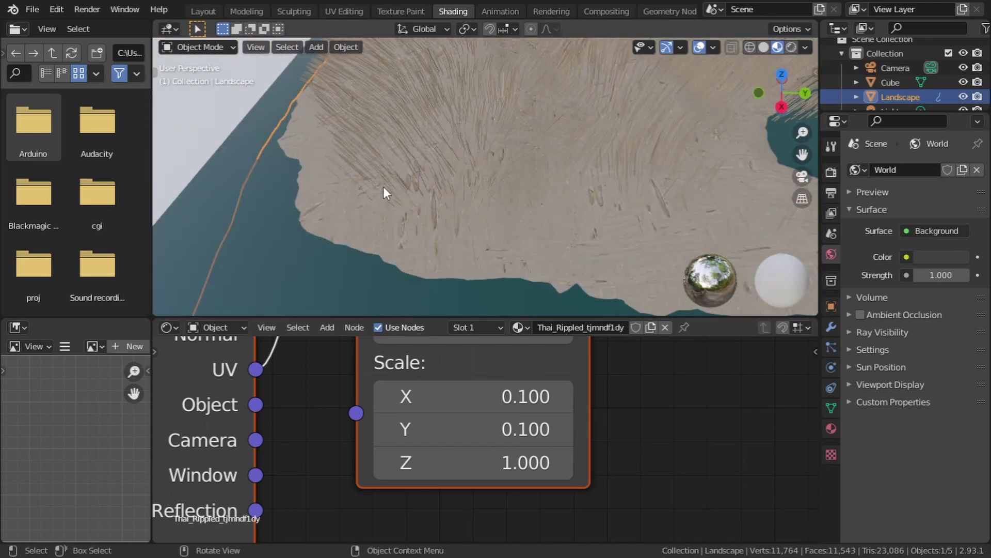
{"action": "scroll", "coordinate": [523, 181], "scroll_direction": "down", "scroll_amount": 4}
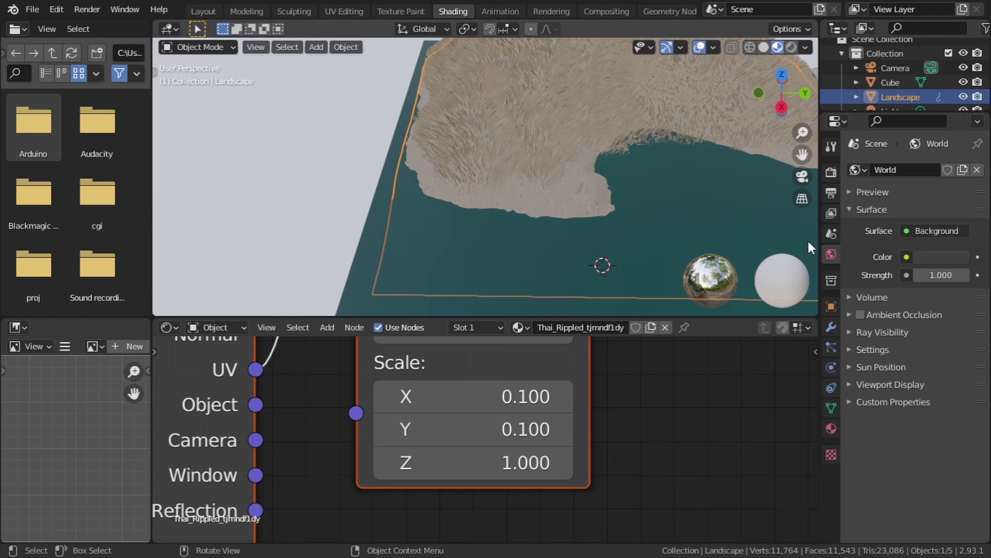
{"action": "key", "text": "KP_Decimal"}
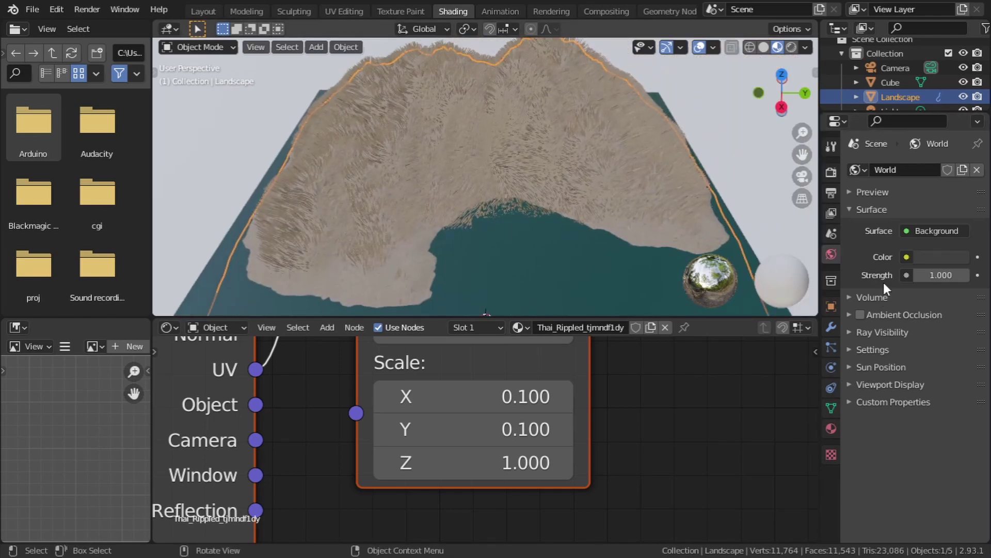
Add a second material slot on the landscape holding Uncut_Grass_oilpt20.
{"action": "left_click", "coordinate": [830, 428]}
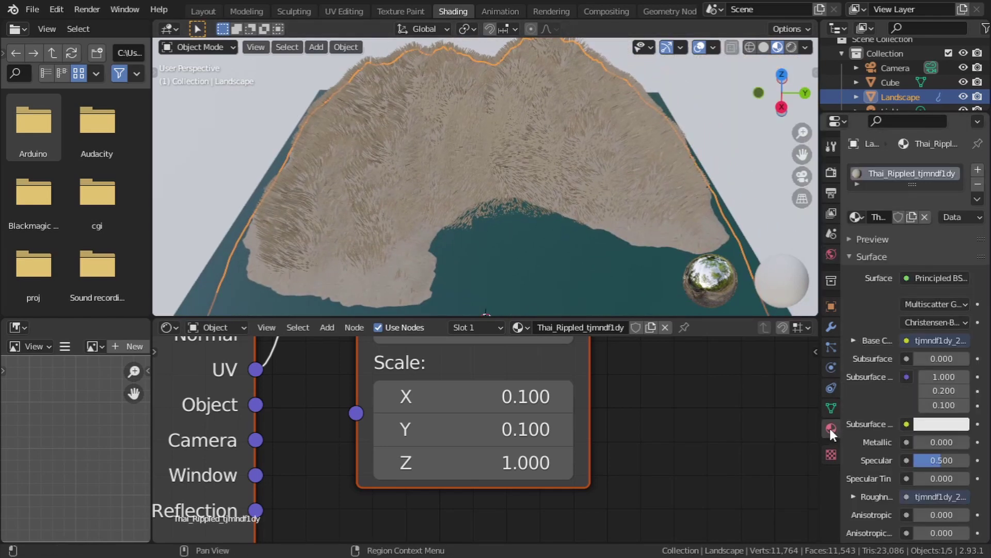
{"action": "left_click", "coordinate": [978, 172]}
{"action": "left_click", "coordinate": [857, 251]}
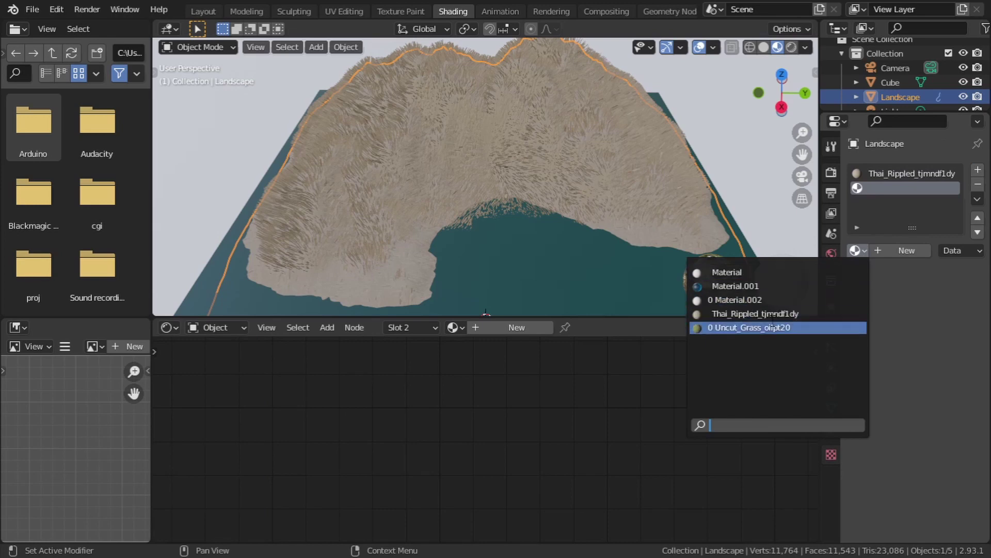
{"action": "left_click", "coordinate": [773, 327]}
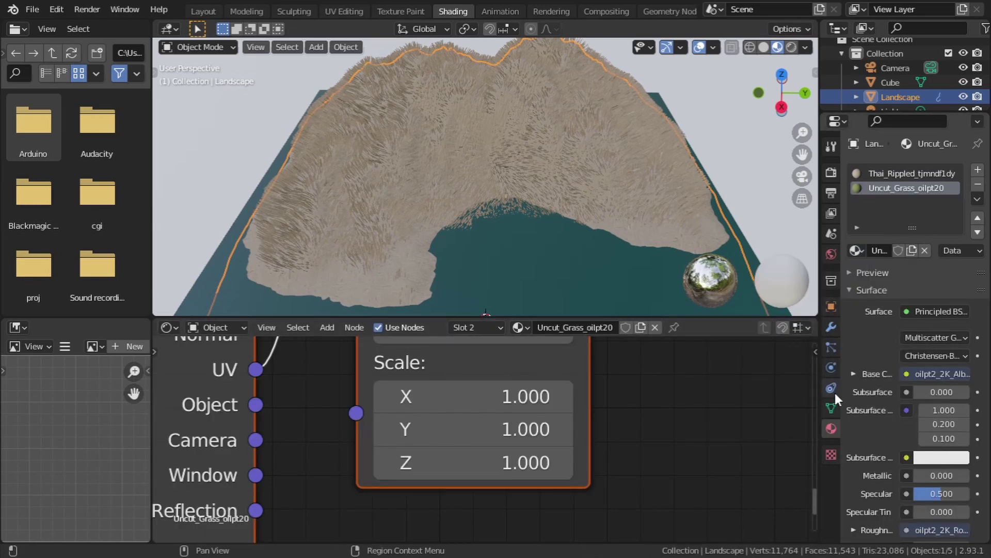
Render the hair particles with the Uncut_Grass_oilpt20 material.
{"action": "left_click", "coordinate": [832, 347]}
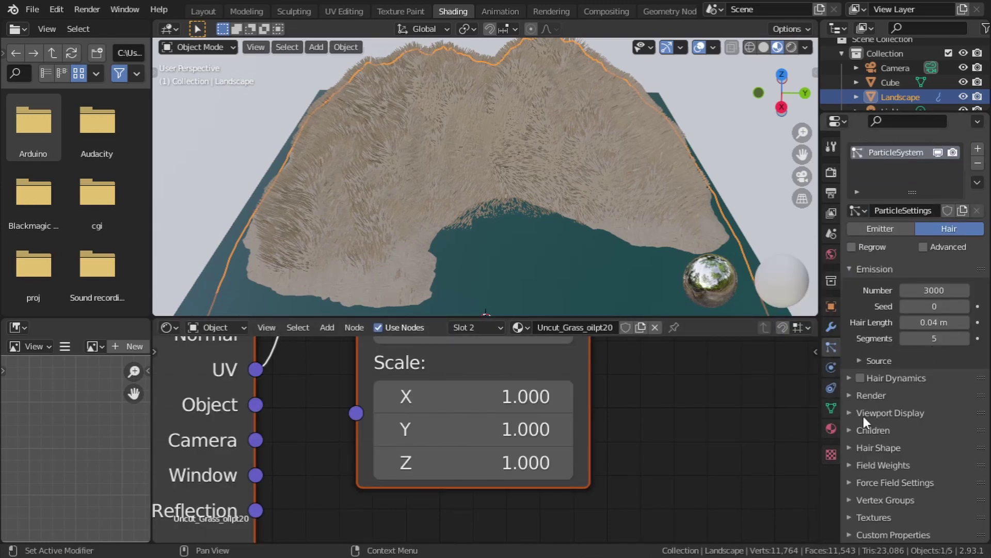
{"action": "left_click", "coordinate": [853, 397]}
{"action": "scroll", "coordinate": [882, 394], "scroll_direction": "down", "scroll_amount": 4}
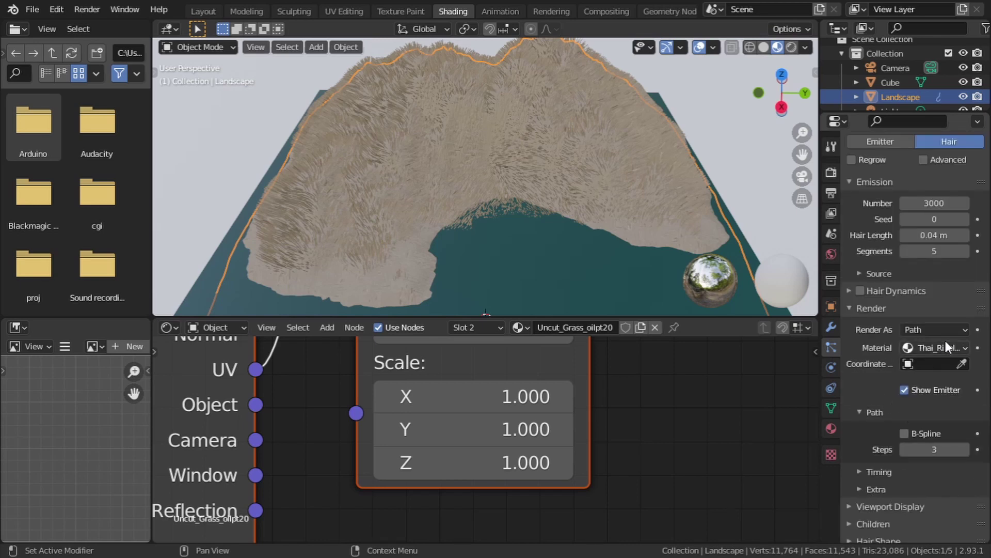
{"action": "left_click", "coordinate": [945, 346]}
{"action": "left_click", "coordinate": [898, 378]}
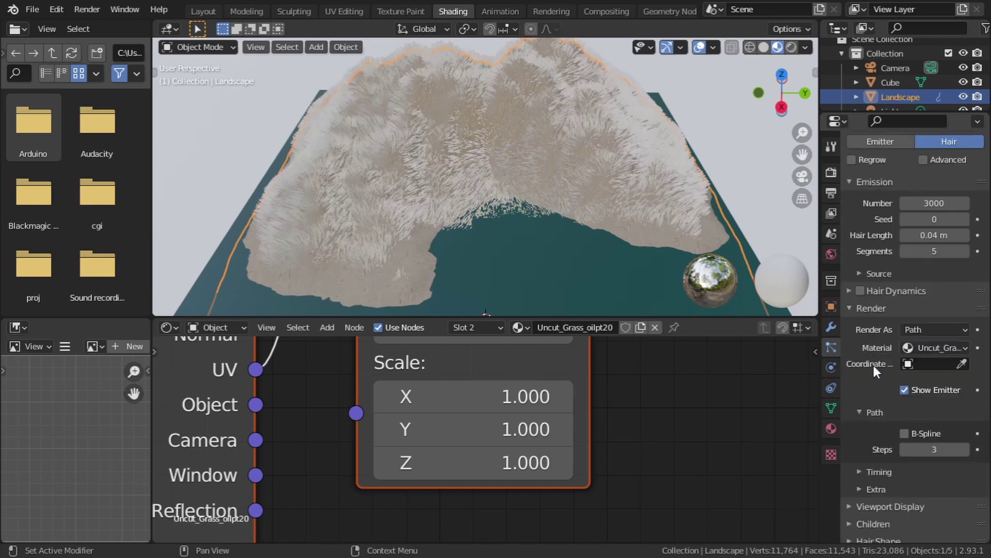
{"action": "middle_click_drag", "start_coordinate": [525, 194], "coordinate": [630, 124]}
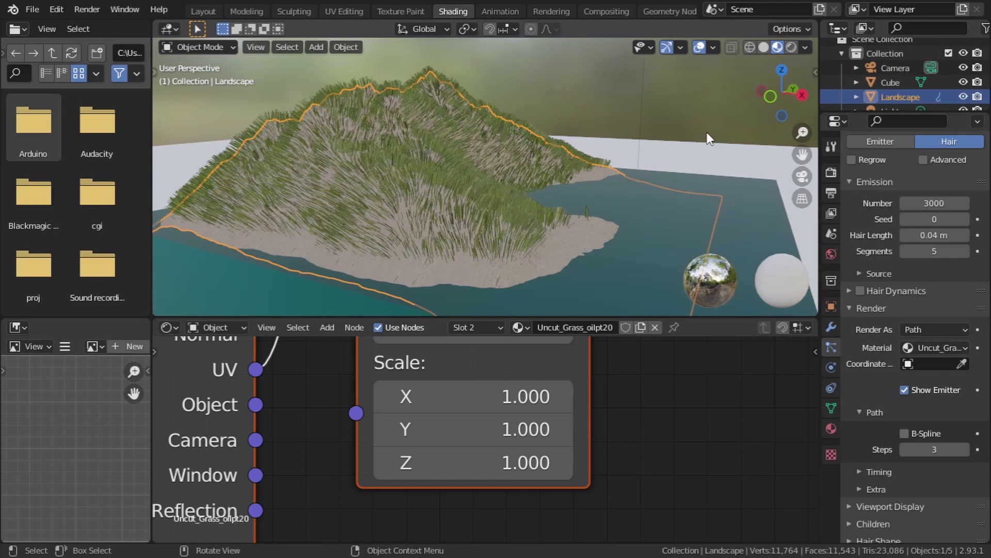
Back in Layout, view the scene camera in Rendered shading with overlays hidden.
{"action": "left_click", "coordinate": [202, 12]}
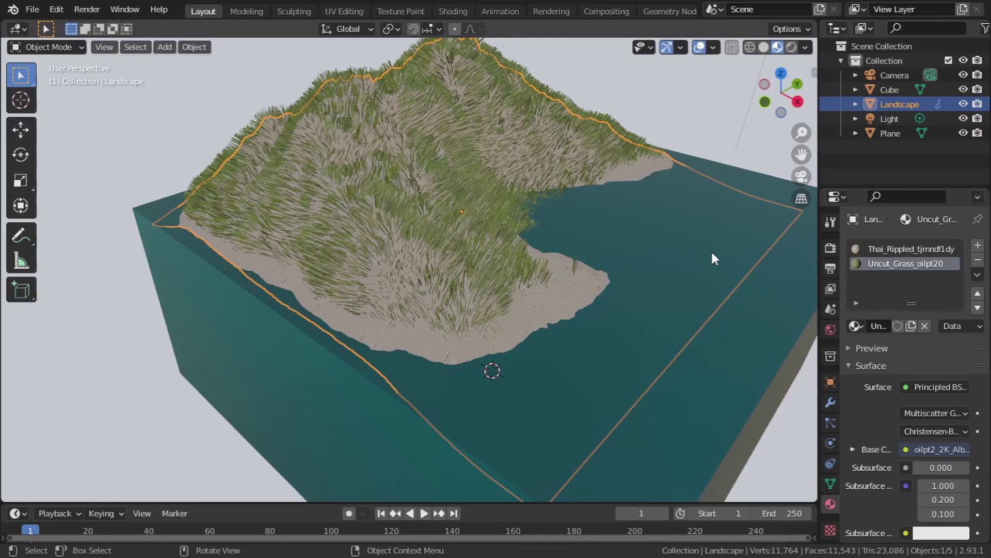
{"action": "left_click", "coordinate": [805, 180]}
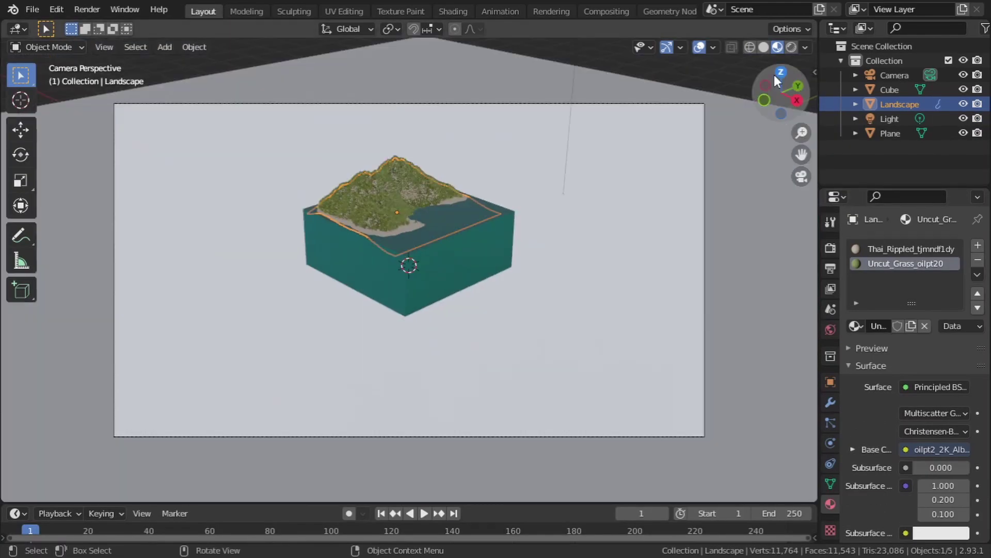
{"action": "left_click", "coordinate": [791, 47]}
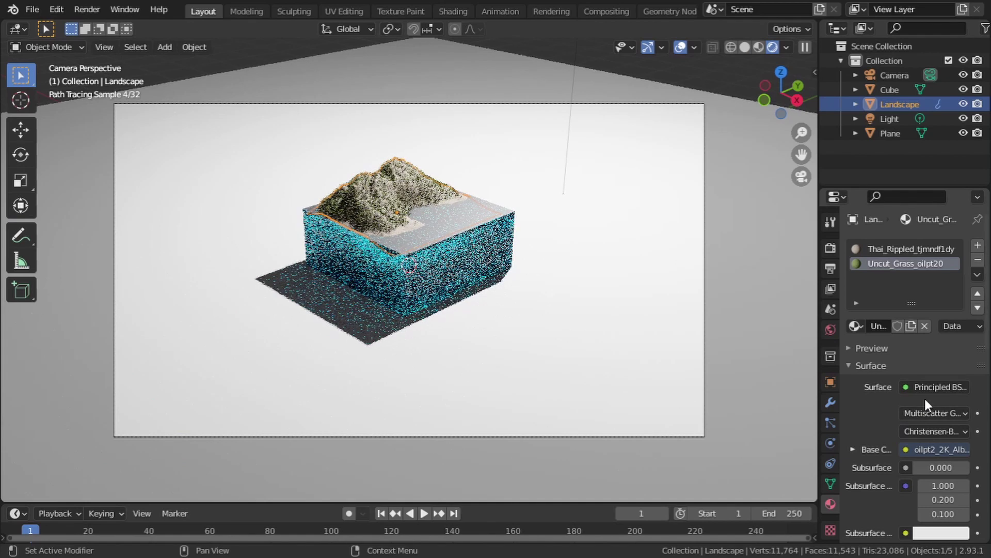
{"action": "scroll", "coordinate": [925, 405], "scroll_direction": "down", "scroll_amount": 5}
{"action": "left_click", "coordinate": [830, 422]}
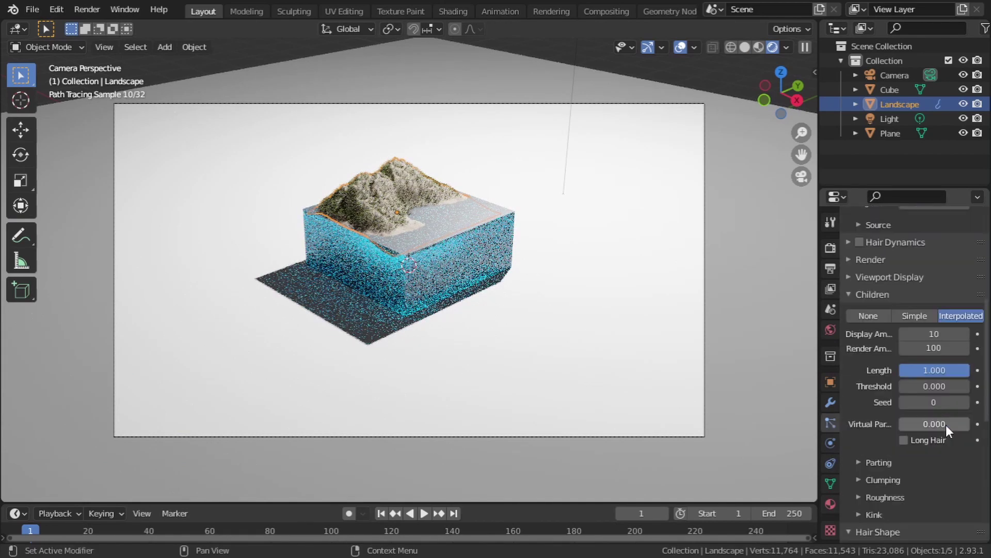
{"action": "left_click", "coordinate": [680, 48]}
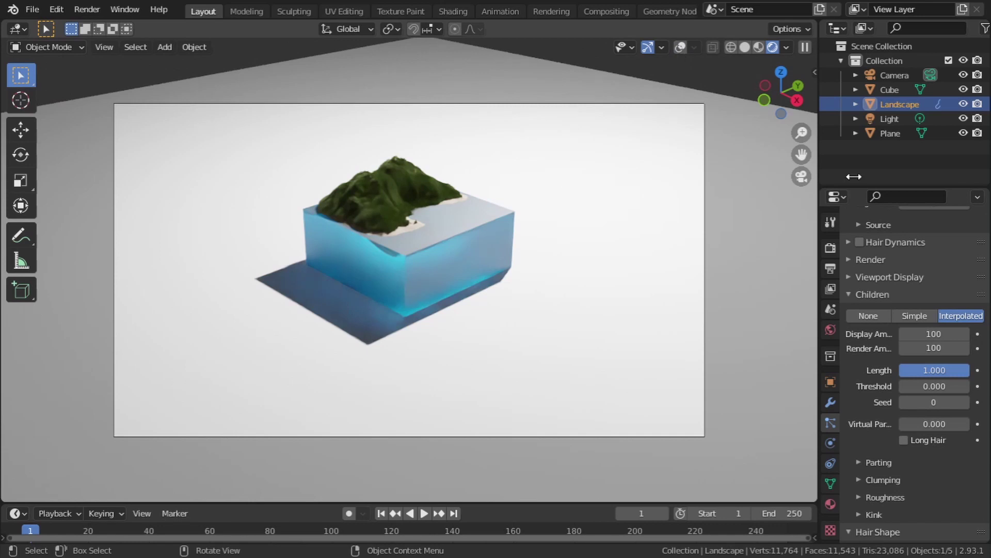
Change the hair emission Number to 2000.
{"action": "scroll", "coordinate": [911, 339], "scroll_direction": "up", "scroll_amount": 1}
{"action": "scroll", "coordinate": [912, 338], "scroll_direction": "up", "scroll_amount": 3}
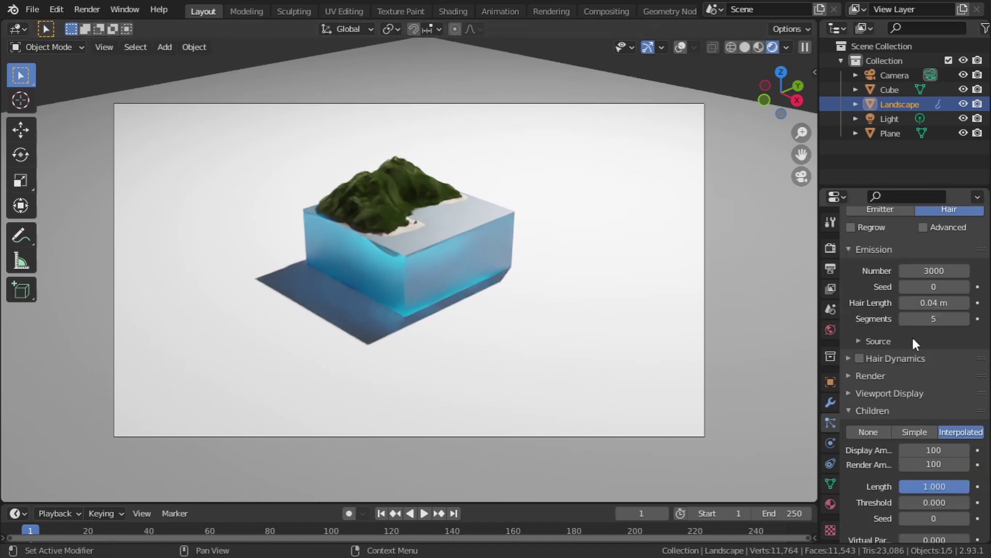
{"action": "double_click", "coordinate": [924, 270]}
{"action": "type", "text": "1000"}
{"action": "key", "text": "Return"}
{"action": "double_click", "coordinate": [925, 270]}
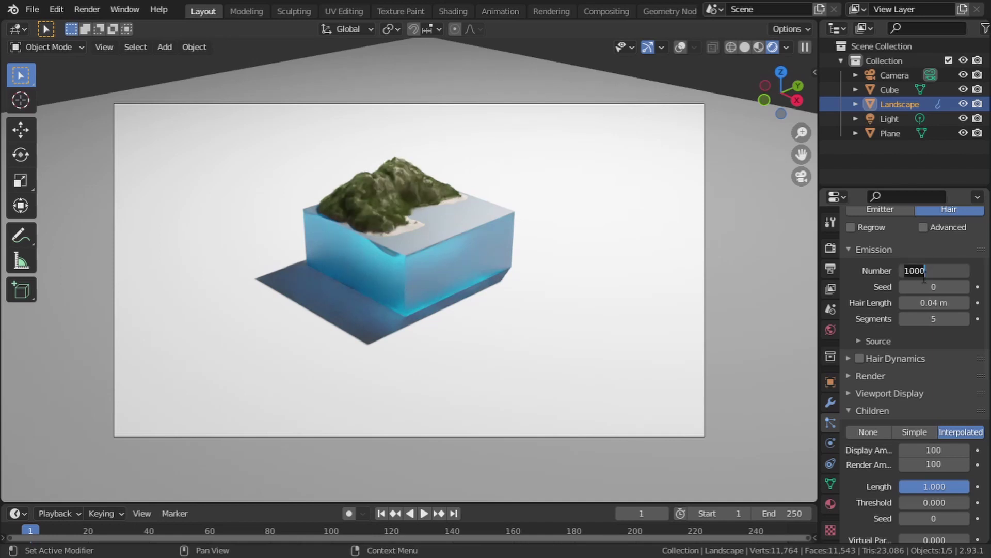
{"action": "type", "text": "2000"}
{"action": "key", "text": "Return"}
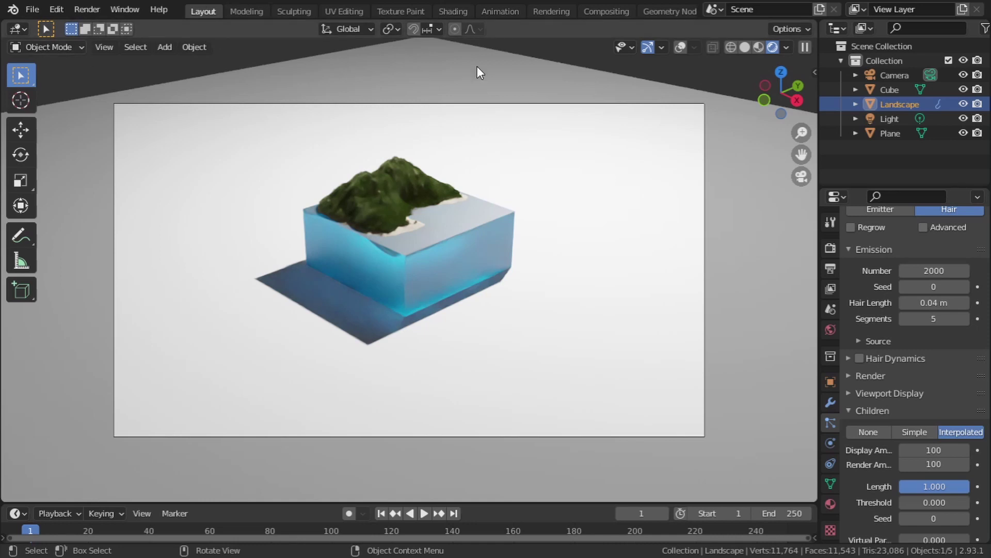
In Edit Mode wireframe, box-select the mountain's top vertices from front and right views.
{"action": "left_click", "coordinate": [19, 49]}
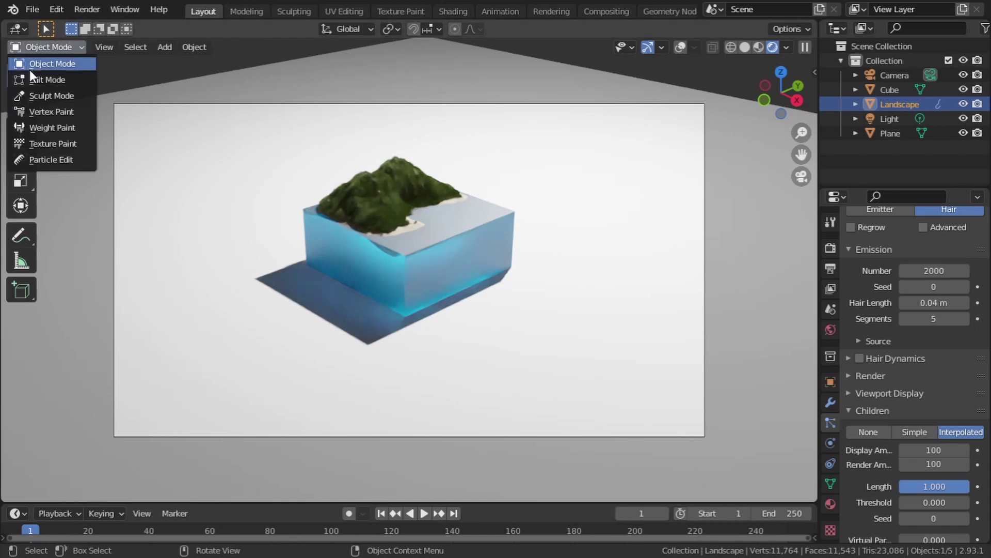
{"action": "key", "text": "Tab"}
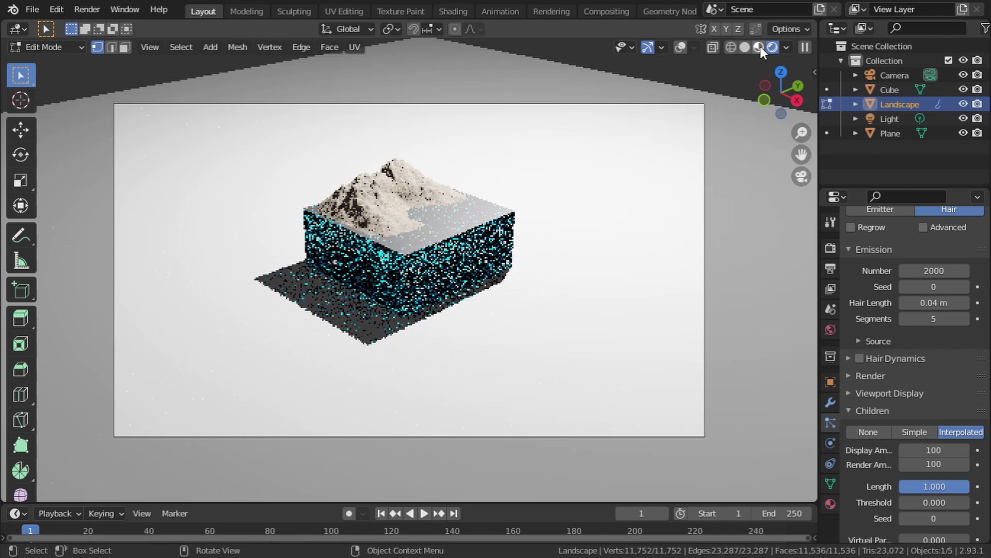
{"action": "left_click", "coordinate": [730, 46]}
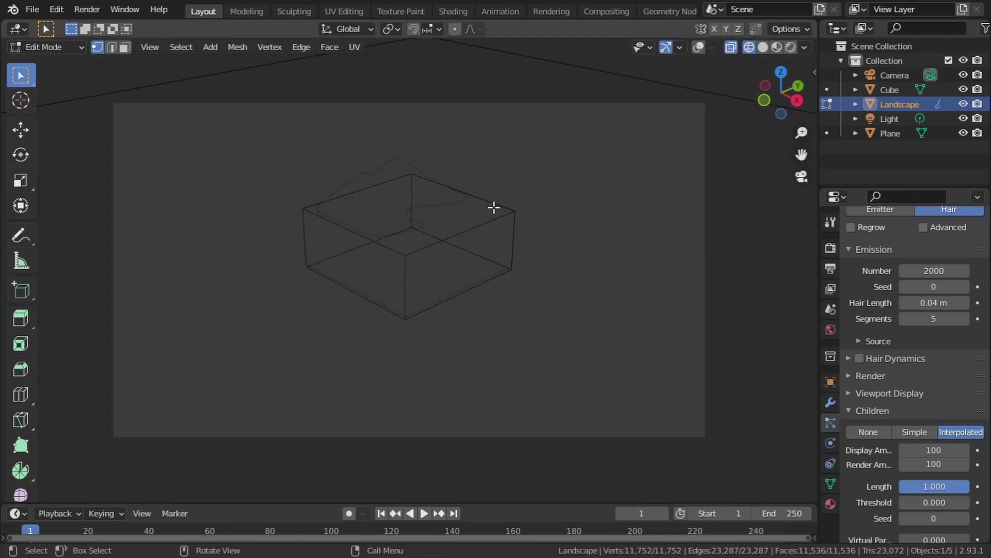
{"action": "key", "text": "KP_0"}
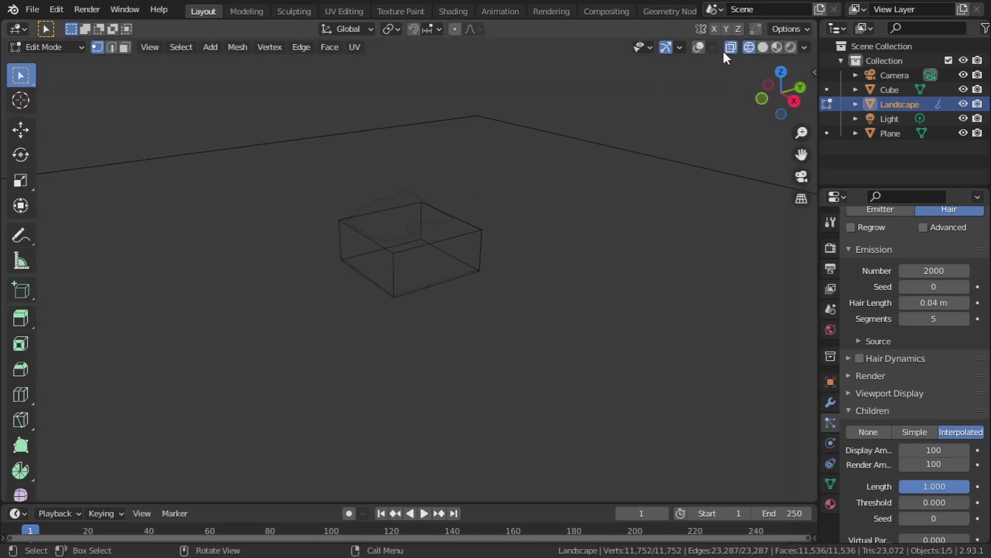
{"action": "left_click", "coordinate": [699, 47]}
{"action": "scroll", "coordinate": [479, 221], "scroll_direction": "up", "scroll_amount": 5}
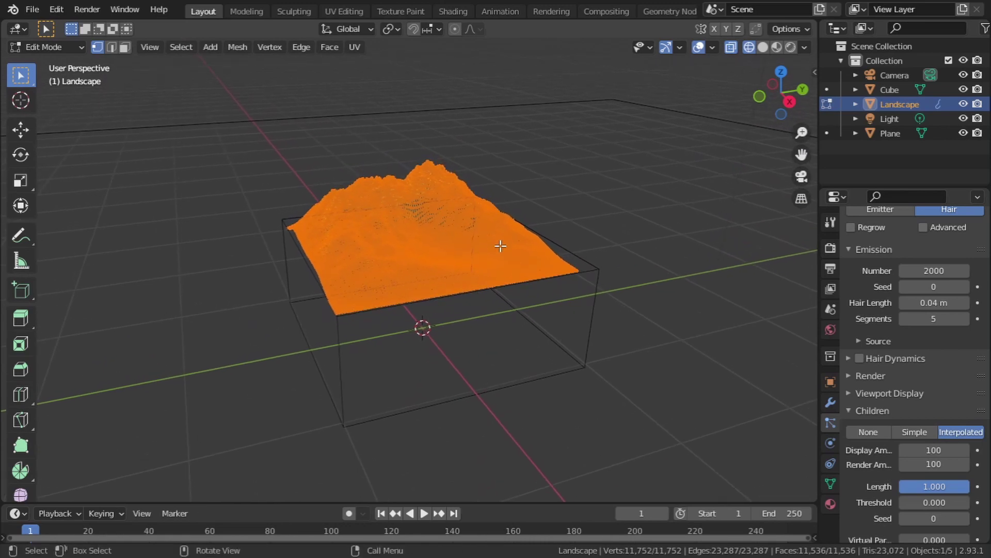
{"action": "key", "text": "KP_1"}
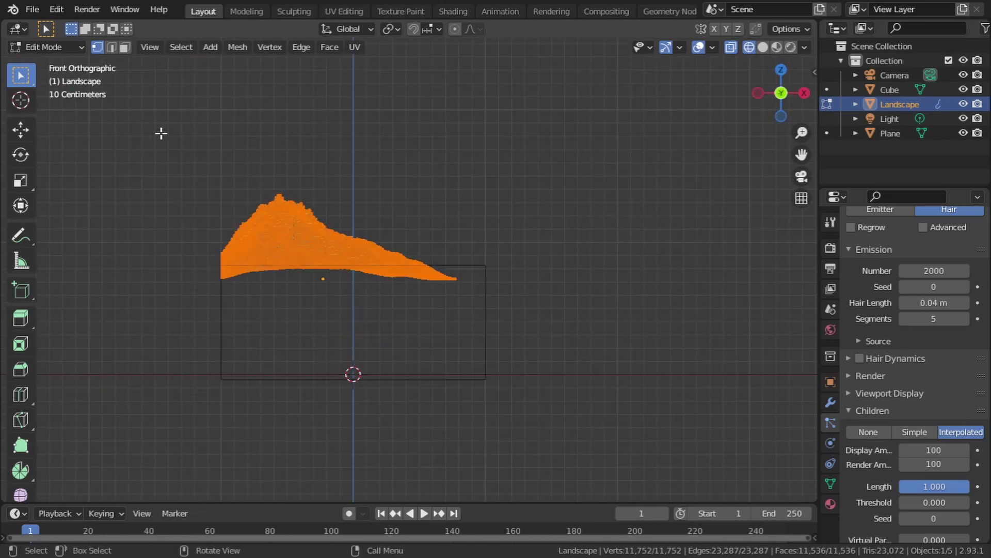
{"action": "left_click_drag", "start_coordinate": [154, 127], "coordinate": [450, 253]}
{"action": "middle_click_drag", "start_coordinate": [451, 253], "coordinate": [325, 284]}
{"action": "key", "text": "KP_3"}
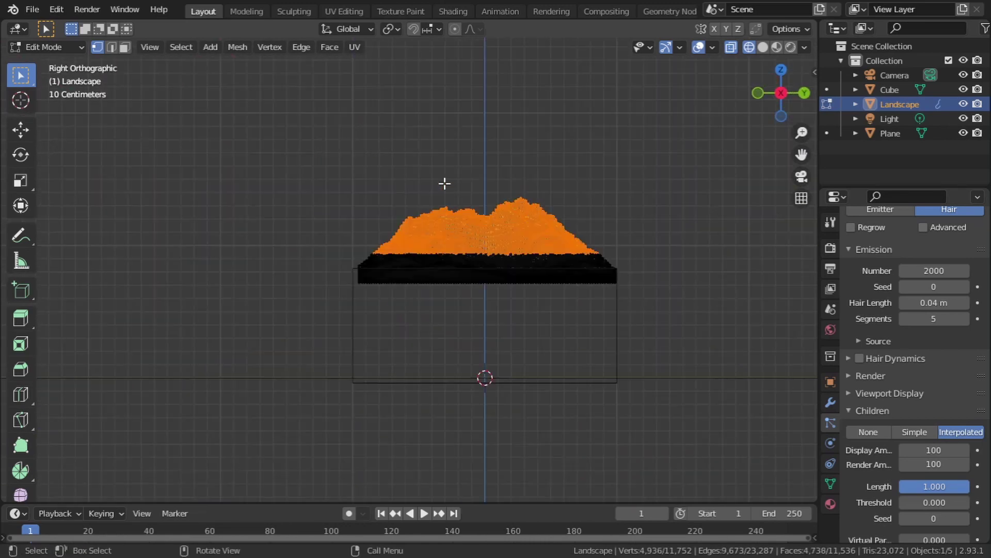
{"action": "left_click_drag", "start_coordinate": [274, 150], "coordinate": [700, 263]}
{"action": "middle_click_drag", "start_coordinate": [700, 264], "coordinate": [528, 244]}
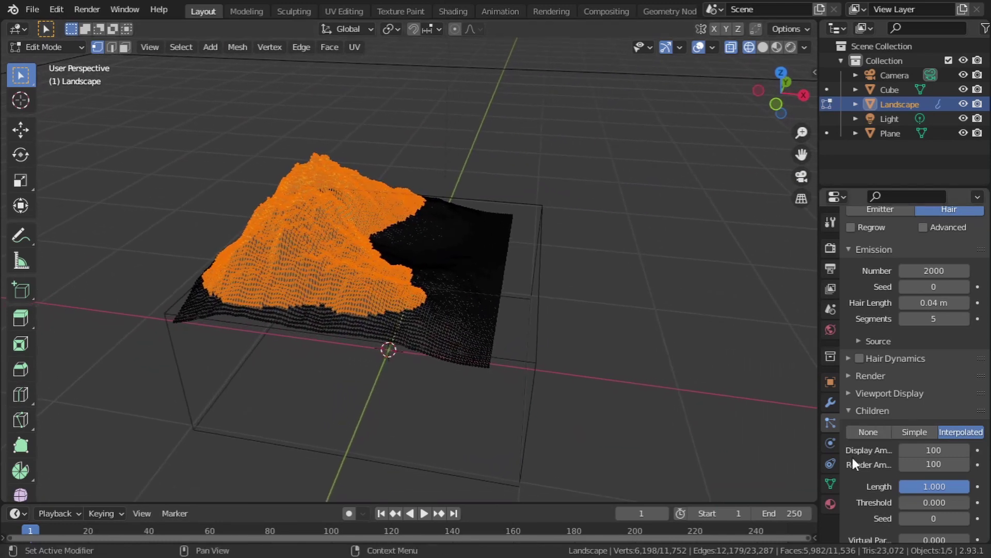
Assign the selected vertices to vertex group Group and return to Object Mode.
{"action": "left_click", "coordinate": [831, 482]}
{"action": "scroll", "coordinate": [934, 301], "scroll_direction": "up", "scroll_amount": 4}
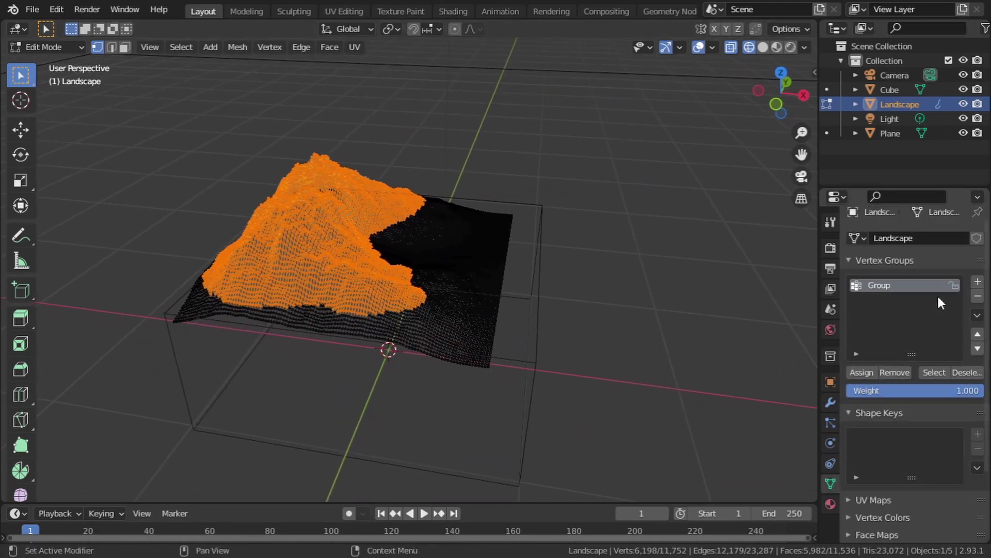
{"action": "left_click", "coordinate": [978, 298]}
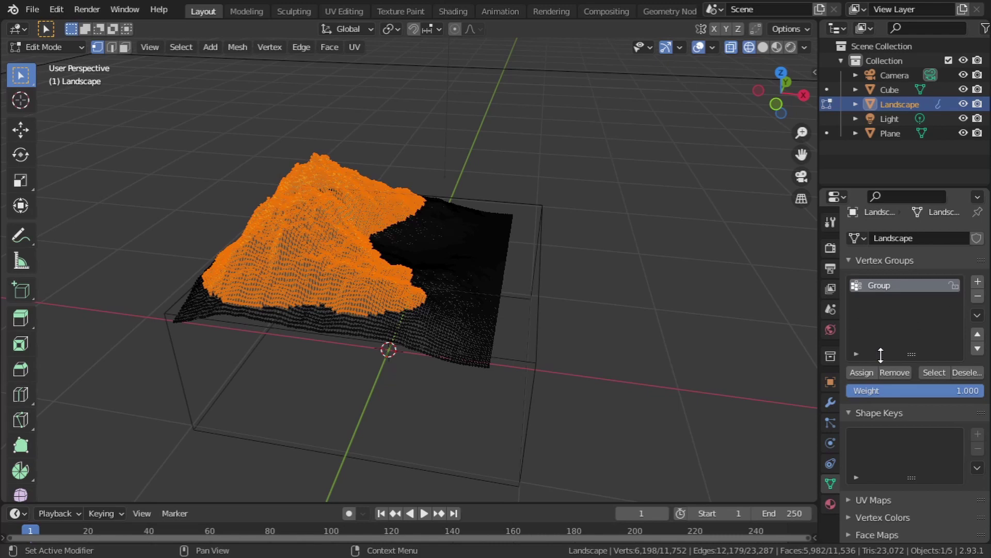
{"action": "left_click", "coordinate": [46, 47]}
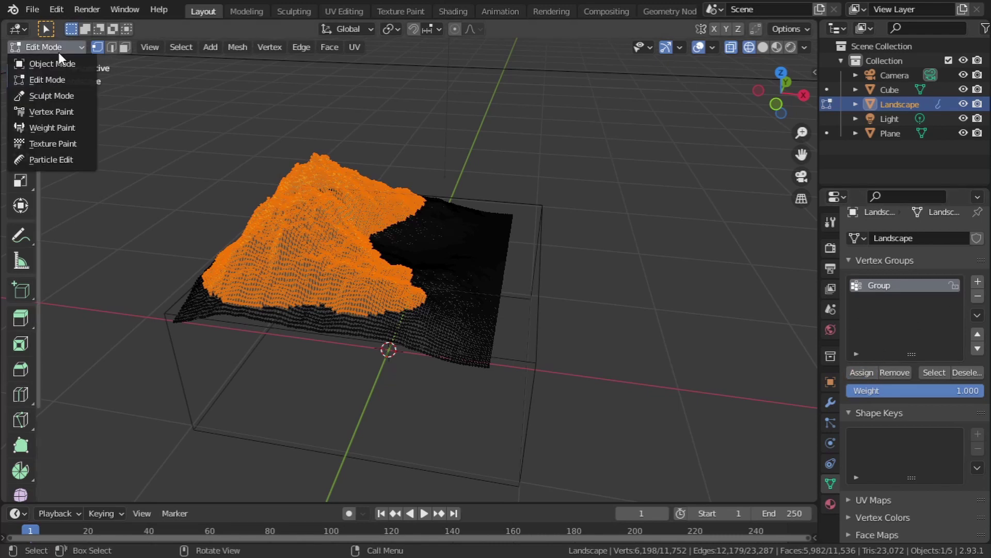
{"action": "key", "text": "Return"}
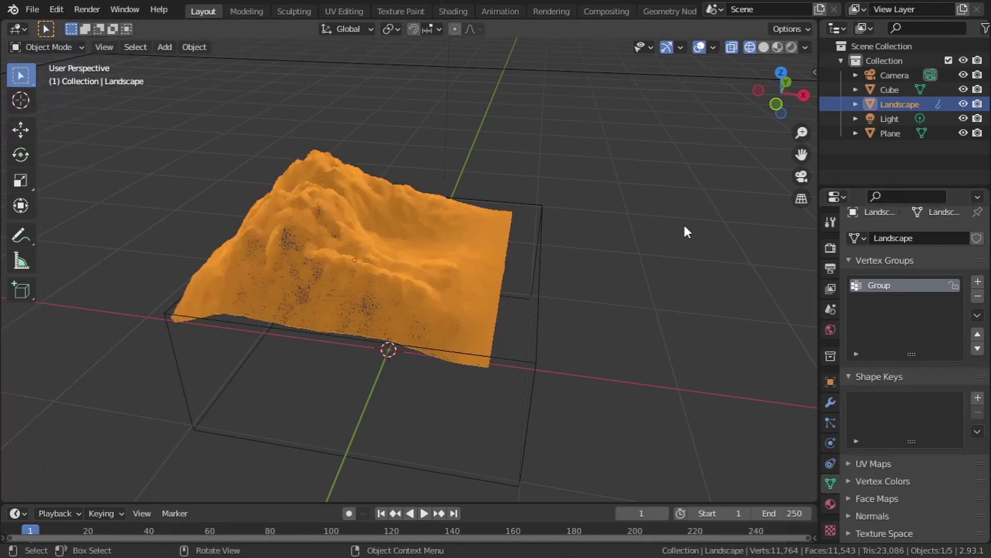
Set the hair Density, Length and Clump vertex groups to Group.
{"action": "left_click", "coordinate": [764, 46]}
{"action": "middle_click_drag", "start_coordinate": [592, 265], "coordinate": [576, 271]}
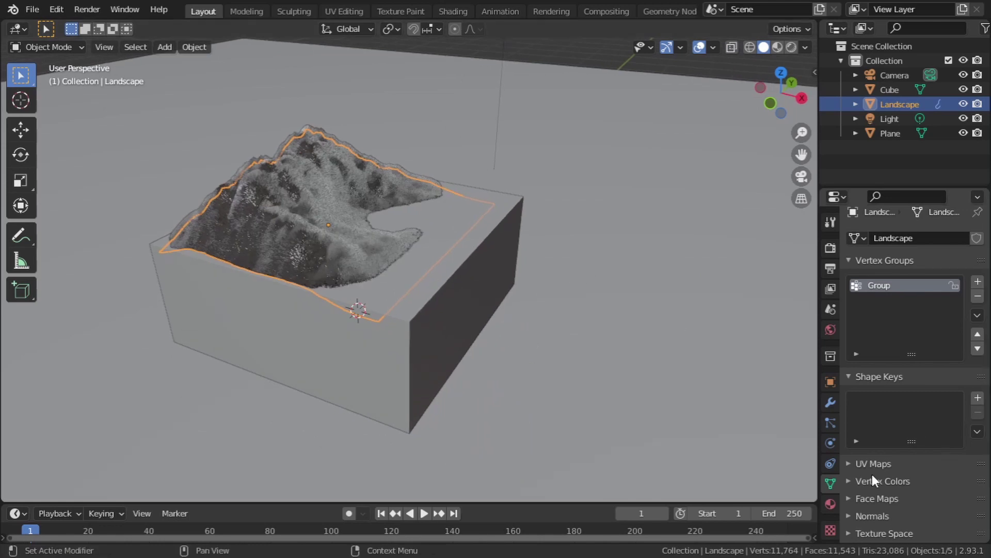
{"action": "left_click", "coordinate": [830, 424]}
{"action": "scroll", "coordinate": [919, 427], "scroll_direction": "down", "scroll_amount": 15}
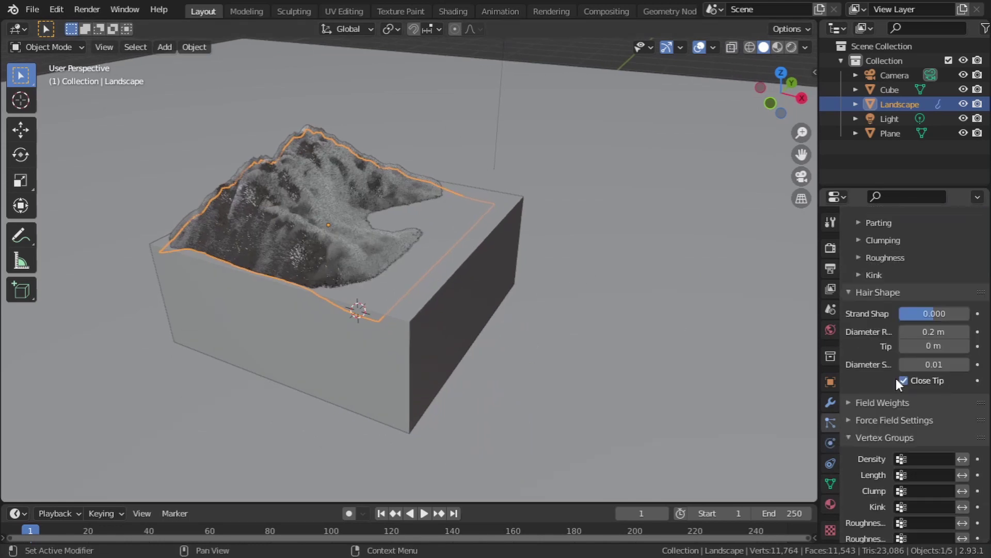
{"action": "scroll", "coordinate": [897, 378], "scroll_direction": "down", "scroll_amount": 4}
{"action": "left_click", "coordinate": [925, 383]}
{"action": "left_click", "coordinate": [869, 404]}
{"action": "left_click", "coordinate": [924, 399]}
{"action": "left_click", "coordinate": [868, 248]}
{"action": "left_click", "coordinate": [925, 416]}
{"action": "left_click", "coordinate": [868, 265]}
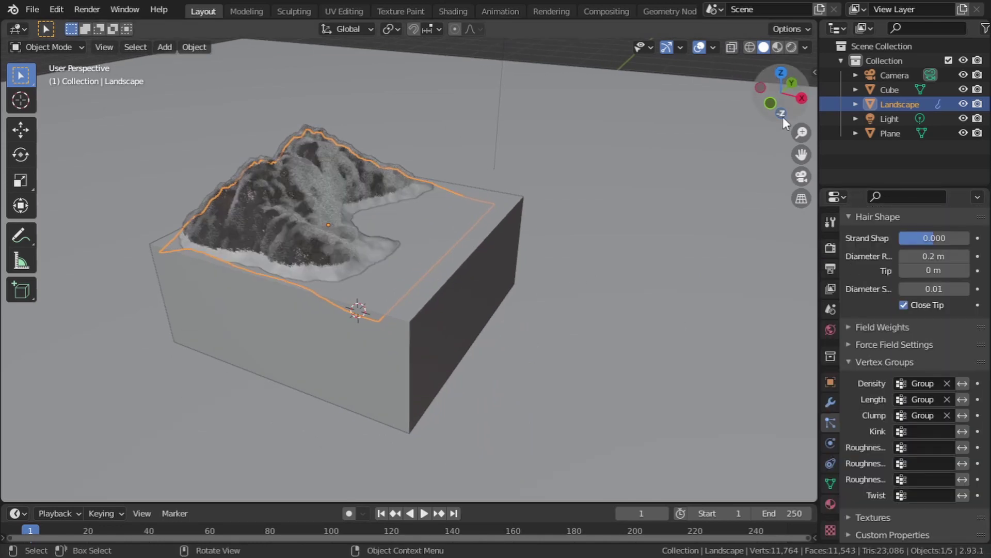
Check the grassy mountain in a rendered camera view, then return to Solid shading.
{"action": "left_click", "coordinate": [802, 177]}
{"action": "left_click", "coordinate": [791, 47]}
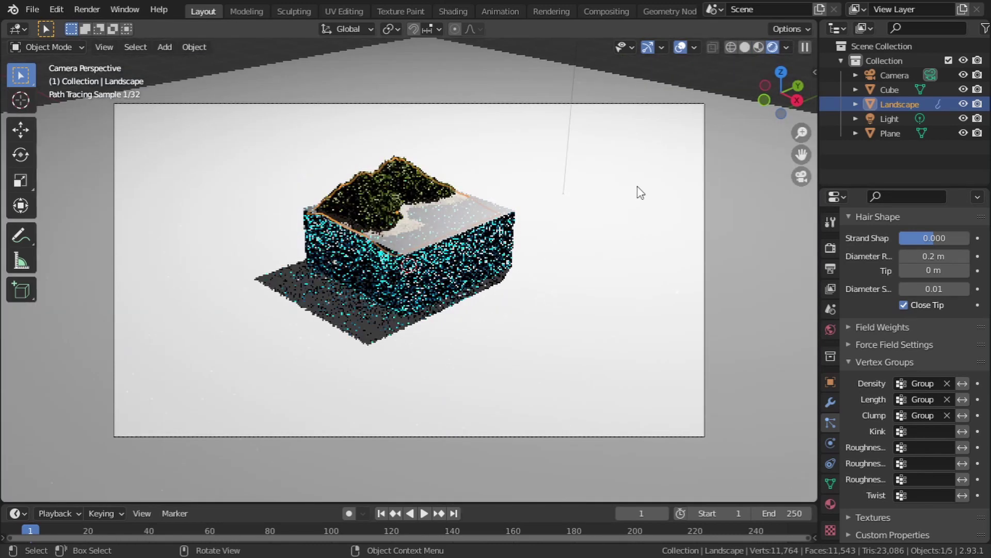
{"action": "left_click", "coordinate": [681, 47]}
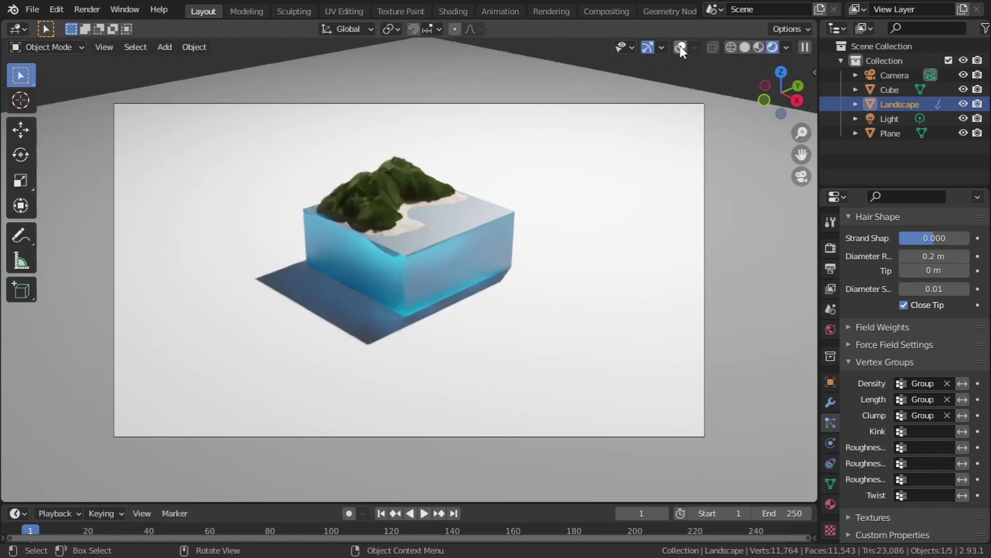
{"action": "left_click", "coordinate": [680, 47]}
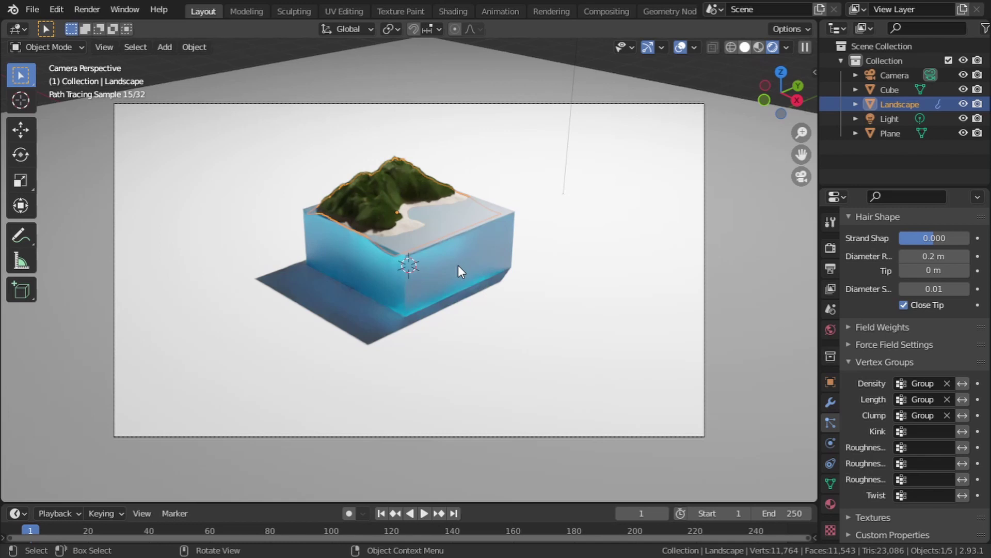
{"action": "key", "text": "z"}
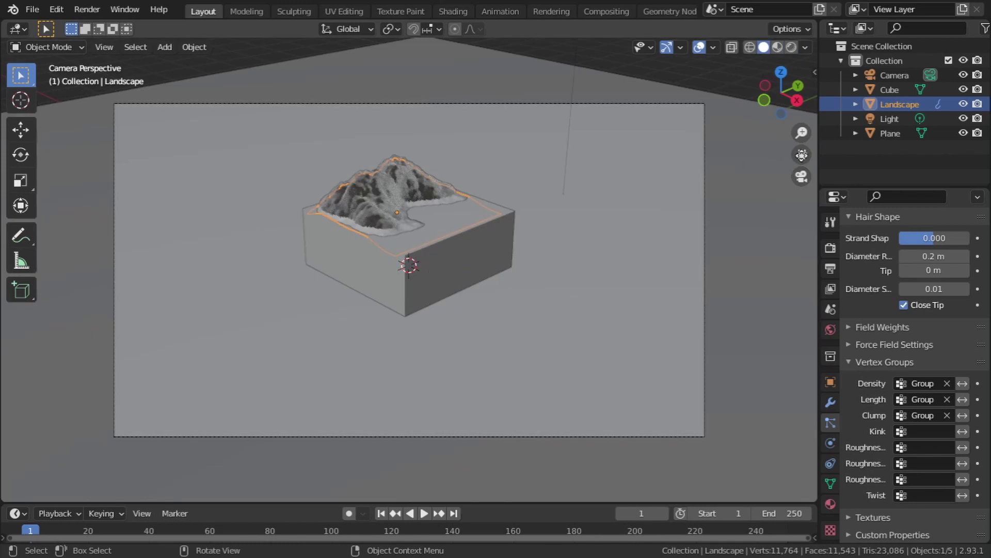
Walk the camera closer to about 5.40, -4.88, 3.71 m and preview the shot in Rendered shading.
{"action": "left_click", "coordinate": [895, 77]}
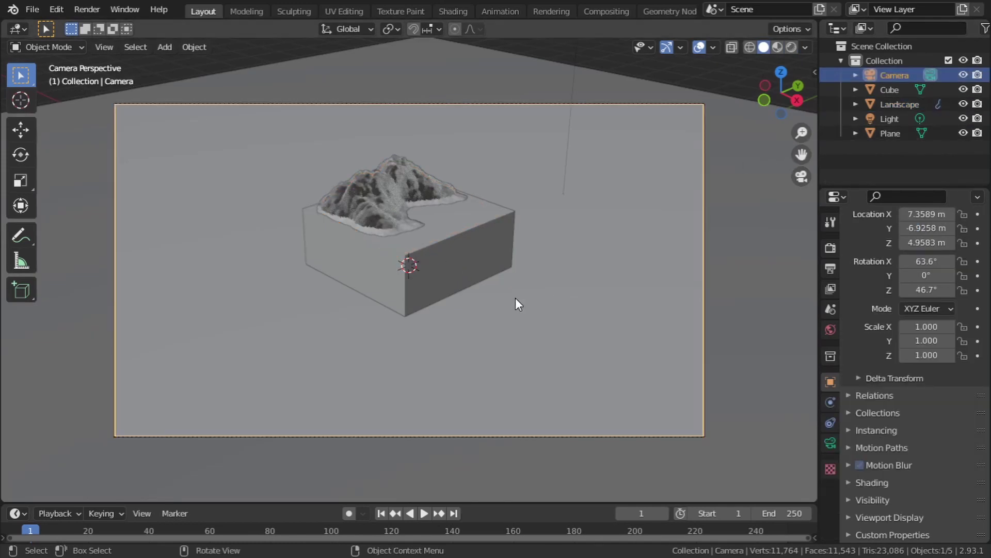
{"action": "key", "text": "shift+grave"}
{"action": "key", "text": "w"}
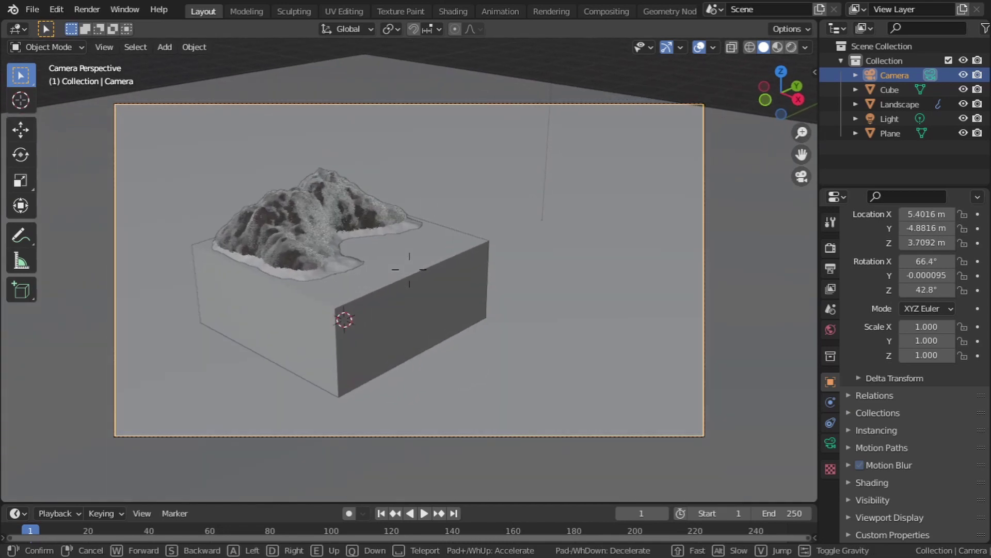
{"action": "key", "text": "Return"}
{"action": "key", "text": "z"}
{"action": "left_click", "coordinate": [717, 103]}
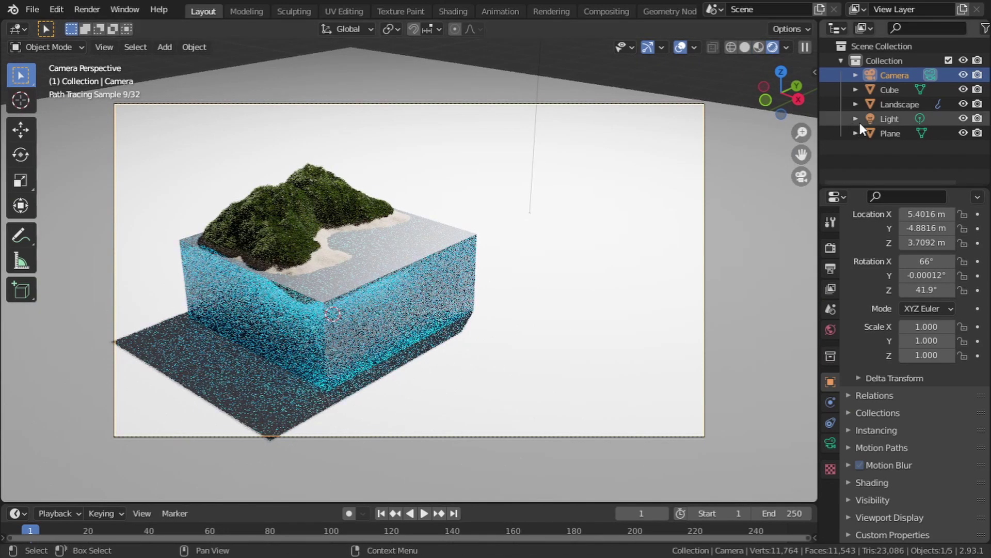
{"action": "left_click", "coordinate": [882, 119]}
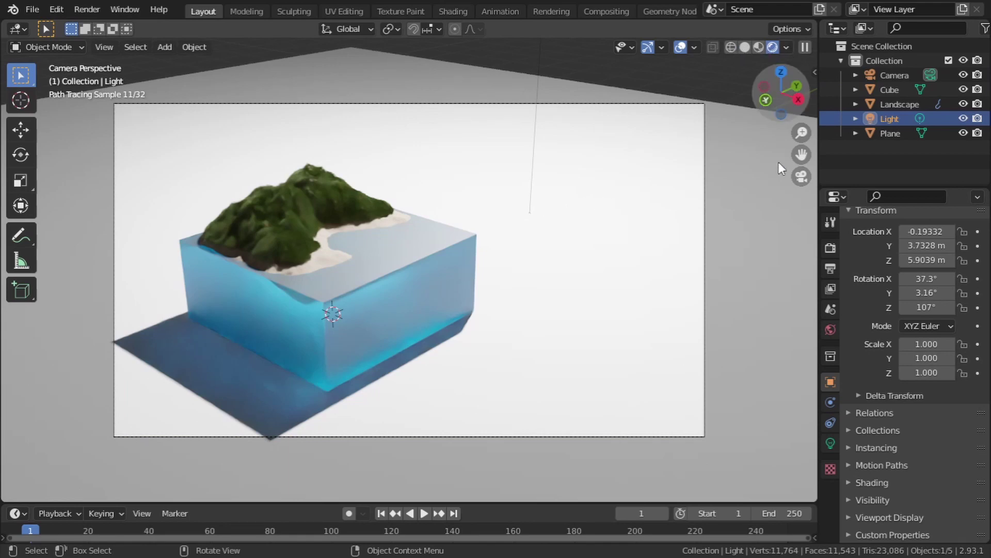
Split the 3D view vertically: left view rendered with no overlays or toolbar, right view in solid shading.
{"action": "right_click", "coordinate": [819, 240]}
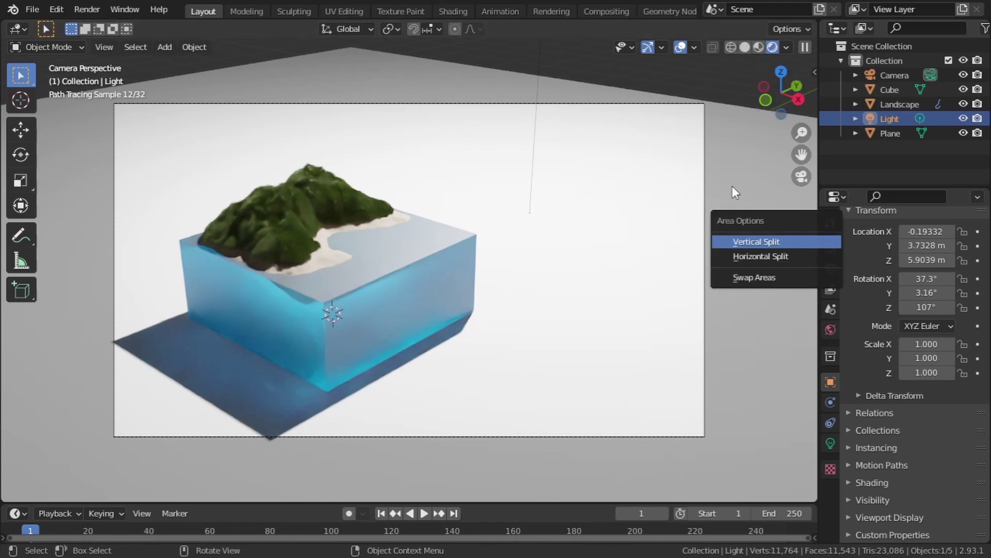
{"action": "left_click", "coordinate": [751, 241]}
{"action": "left_click", "coordinate": [331, 94]}
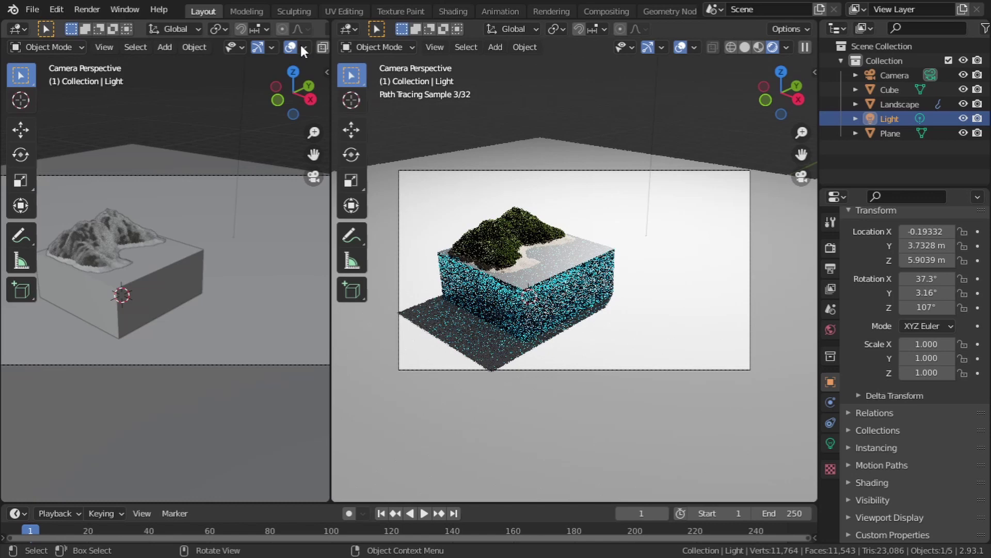
{"action": "scroll", "coordinate": [303, 45], "scroll_direction": "down", "scroll_amount": 5}
{"action": "left_click", "coordinate": [303, 47]}
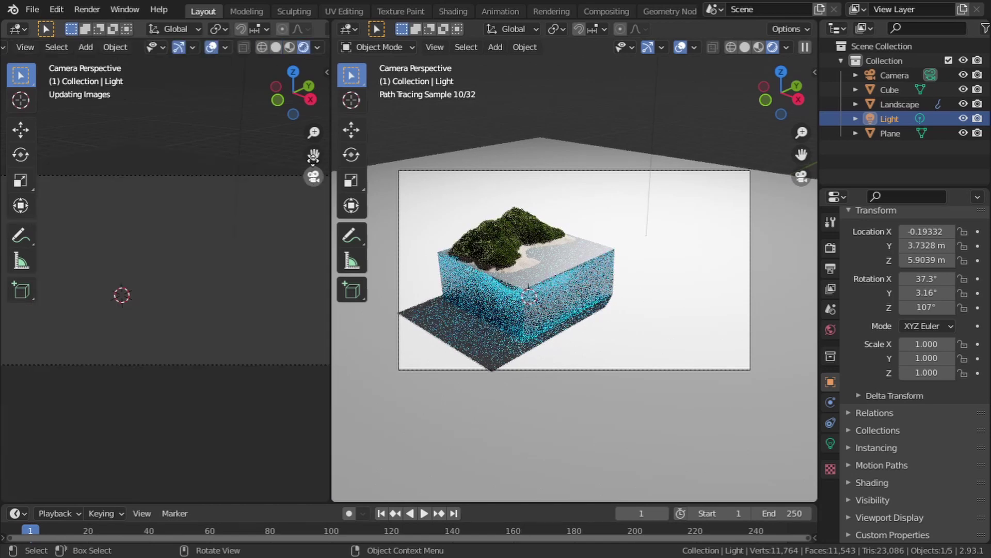
{"action": "left_click", "coordinate": [211, 47]}
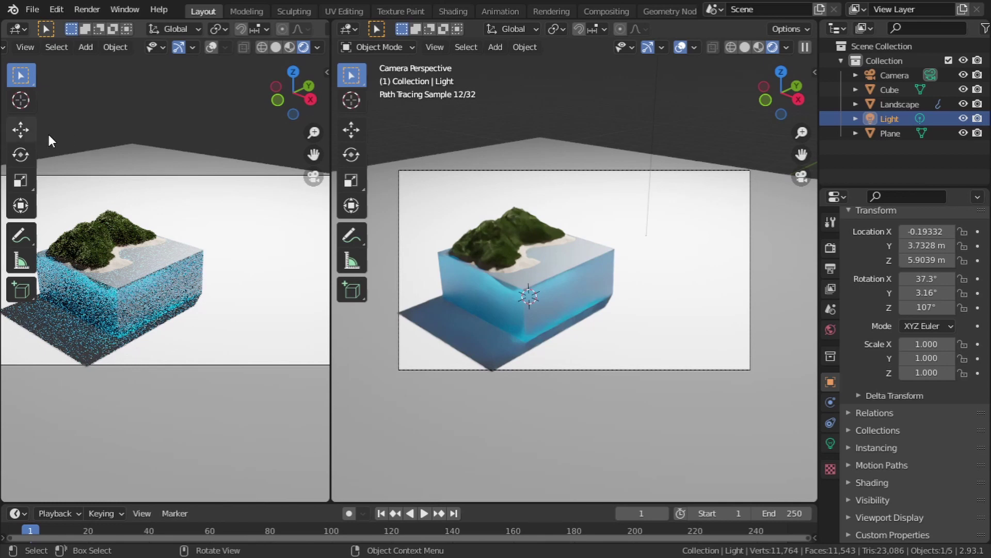
{"action": "key", "text": "t"}
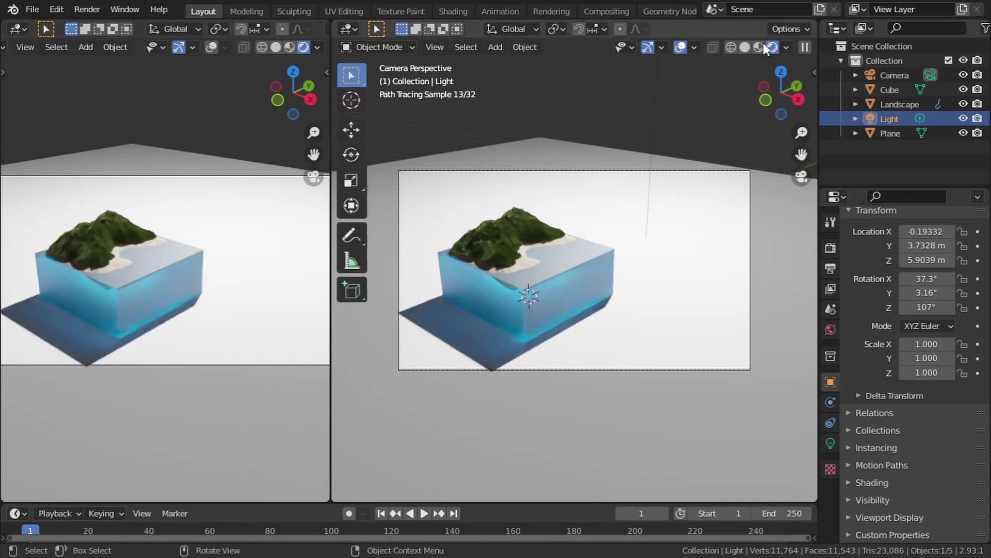
{"action": "left_click", "coordinate": [746, 47]}
Move the point light lower to about 3.6 m and slide it along Y and X above the island.
{"action": "mouse_move", "coordinate": [630, 204]}
{"action": "middle_mouse_down"}
{"action": "mouse_move", "coordinate": [603, 236]}
{"action": "mouse_move", "coordinate": [622, 241]}
{"action": "mouse_move", "coordinate": [626, 231]}
{"action": "middle_mouse_up"}
{"action": "key", "text": "g"}
{"action": "key", "text": "z"}
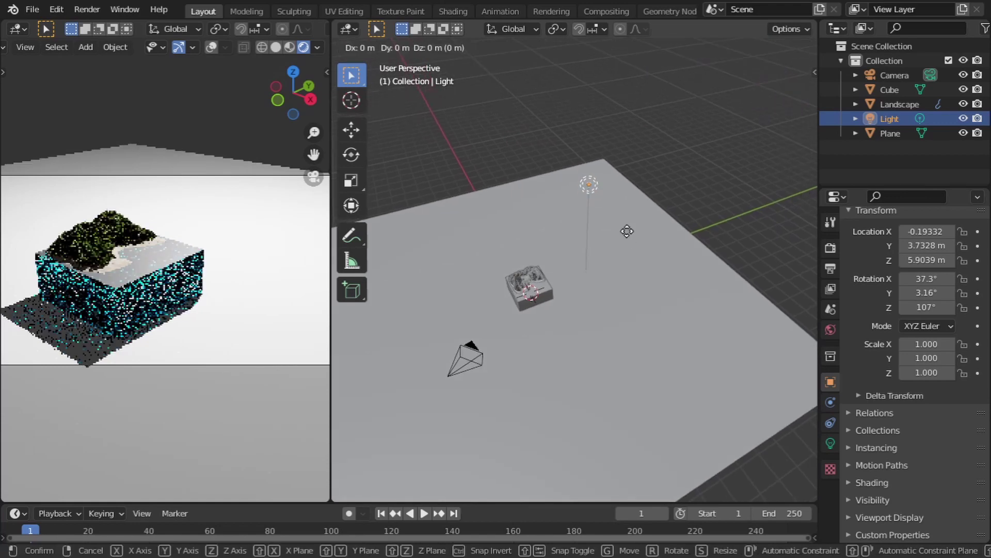
{"action": "left_click", "coordinate": [619, 272]}
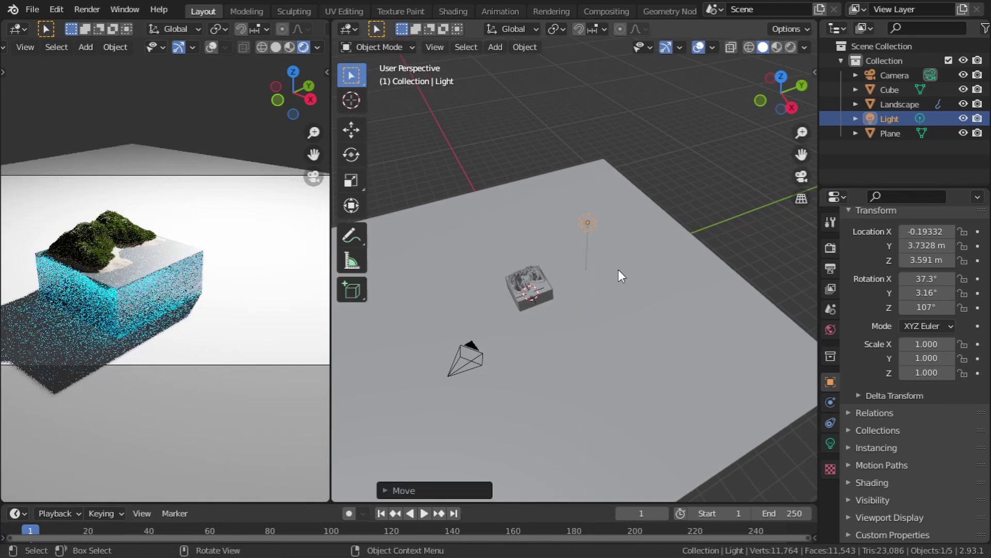
{"action": "key", "text": "y"}
{"action": "left_click", "coordinate": [600, 282]}
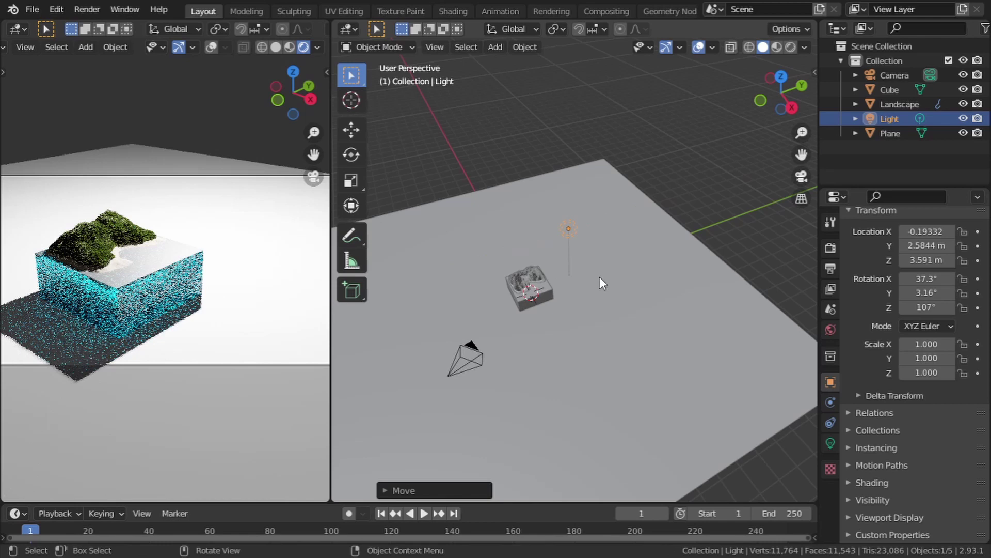
{"action": "key", "text": "g"}
{"action": "key", "text": "x"}
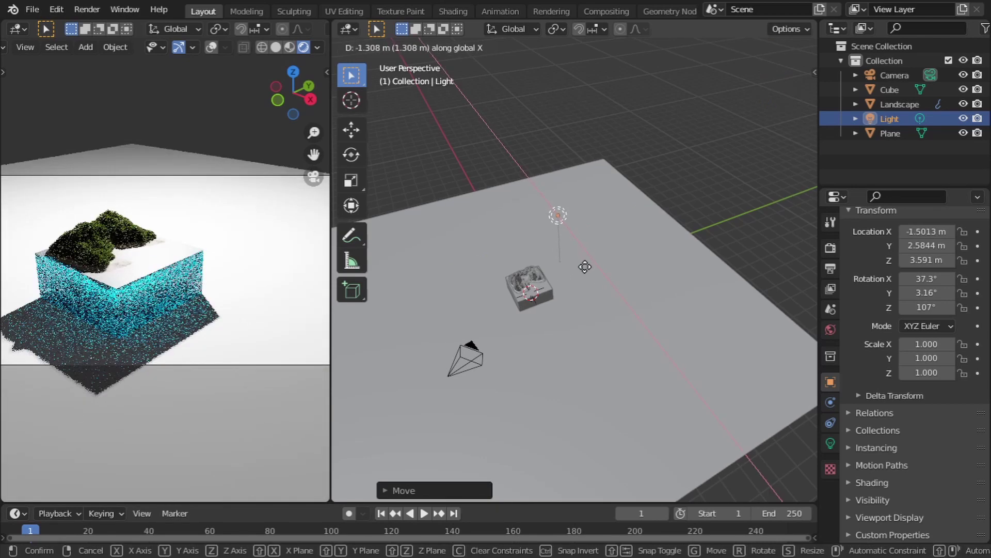
{"action": "left_click", "coordinate": [598, 267]}
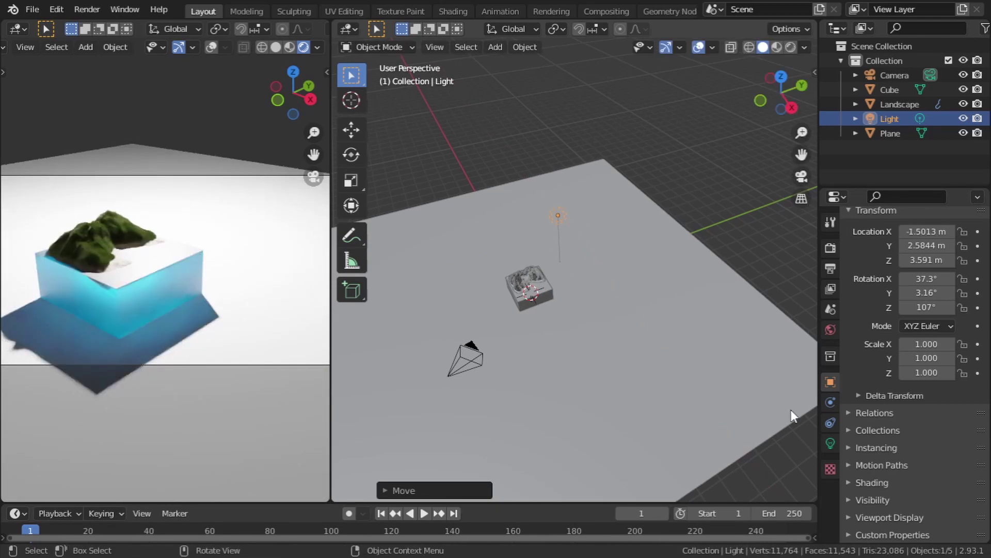
Set the light's radius to 3 m, then to 2 m, in Light properties.
{"action": "left_click", "coordinate": [831, 443]}
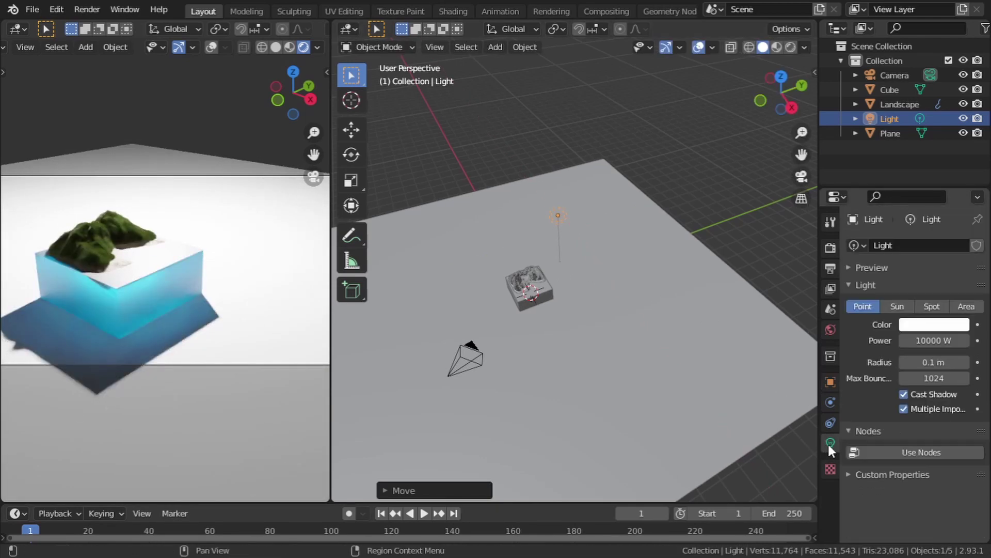
{"action": "left_click", "coordinate": [920, 361]}
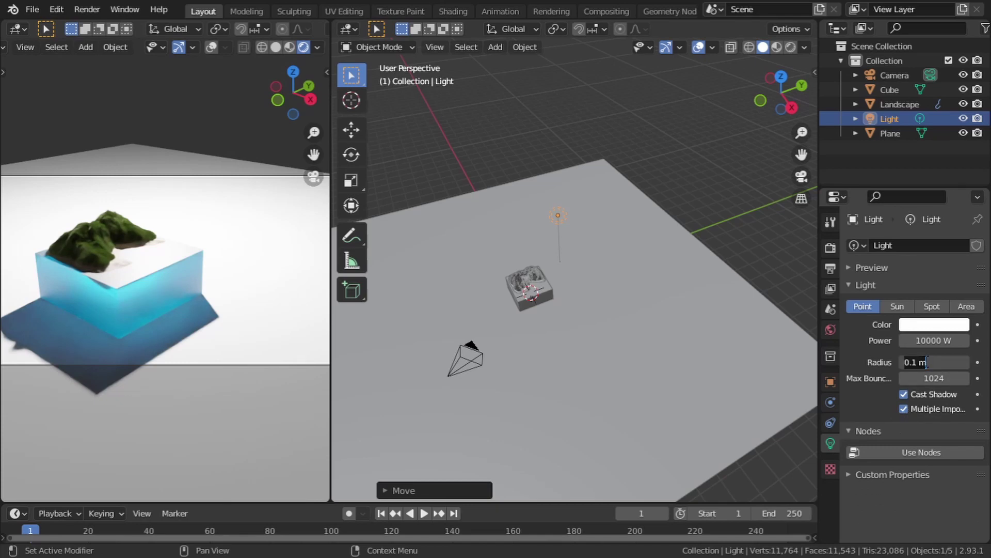
{"action": "key", "text": "Return"}
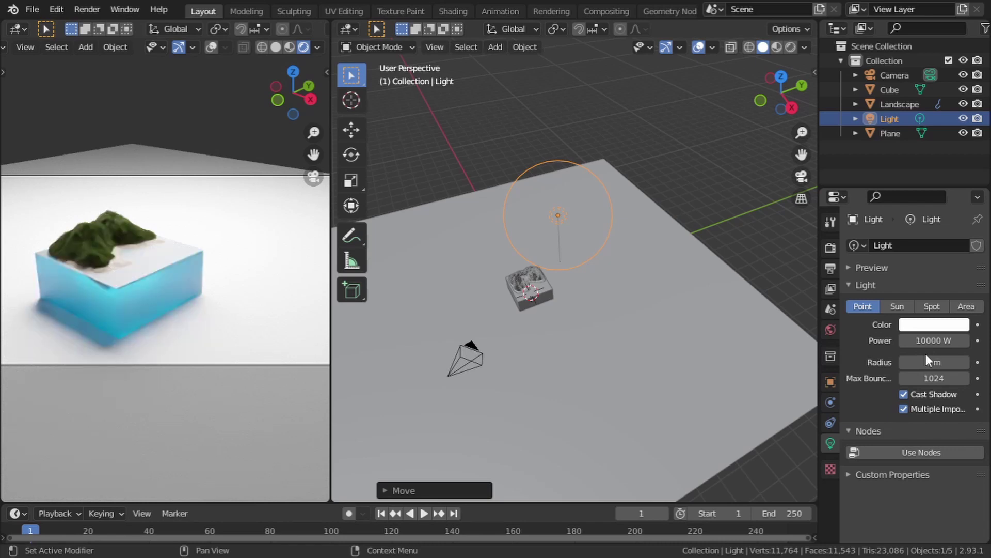
{"action": "left_click", "coordinate": [927, 360]}
{"action": "key", "text": "Return"}
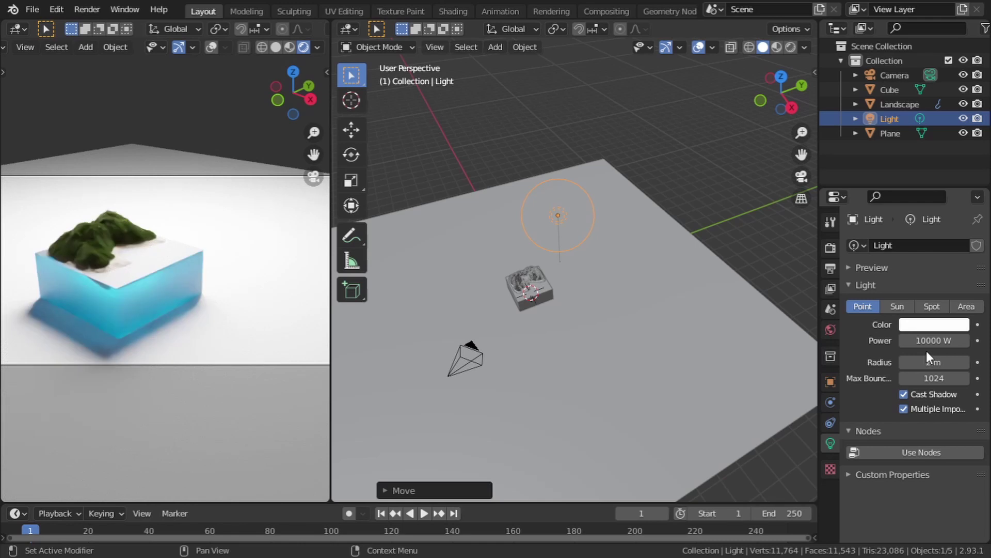
{"action": "scroll", "coordinate": [523, 317], "scroll_direction": "up", "scroll_amount": 6}
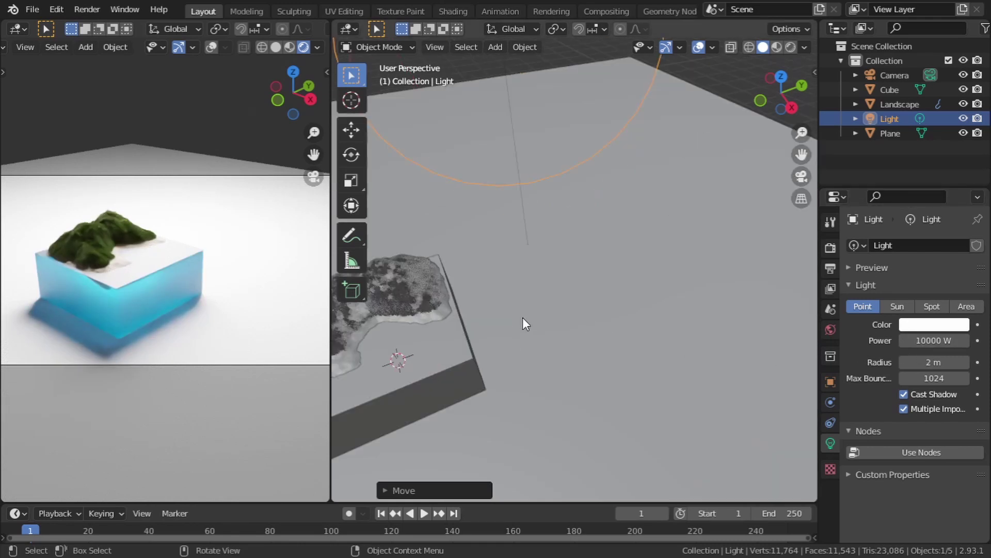
Select only the water block's top face in Edit Mode, using face select.
{"action": "middle_click_drag", "start_coordinate": [522, 322], "coordinate": [442, 305], "text": "shift"}
{"action": "left_click", "coordinate": [726, 326]}
{"action": "left_click", "coordinate": [388, 45]}
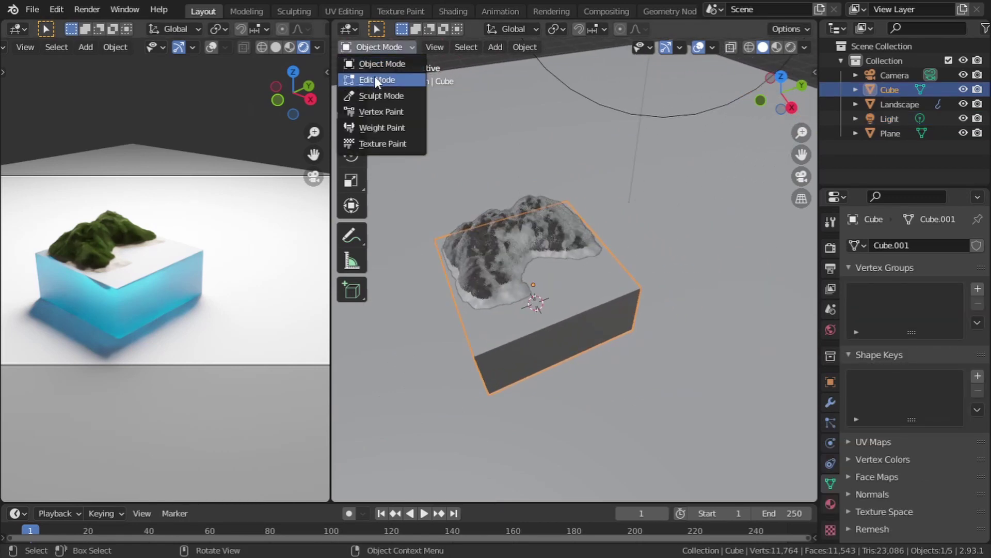
{"action": "left_click", "coordinate": [374, 76]}
{"action": "key", "text": "alt+a"}
{"action": "left_click", "coordinate": [456, 47]}
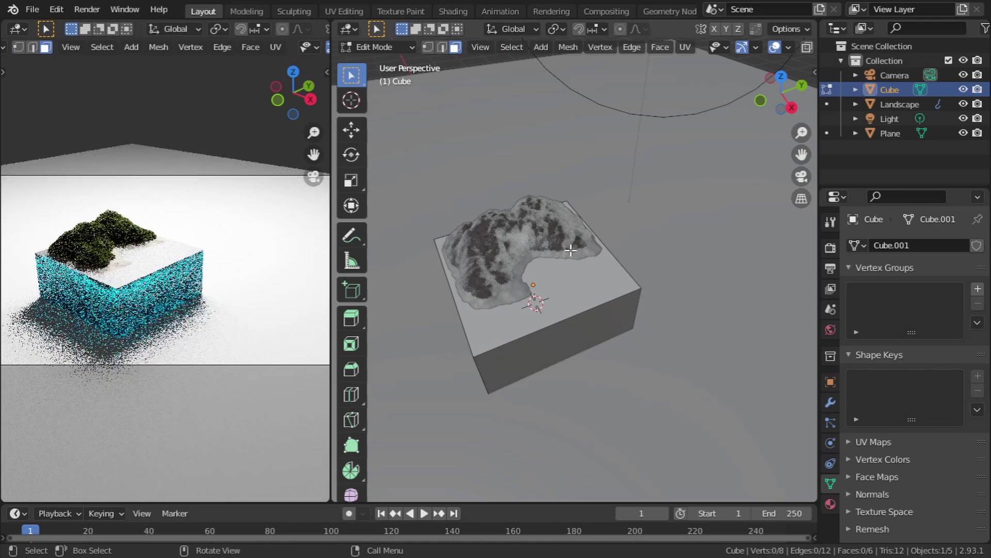
{"action": "left_click", "coordinate": [583, 289]}
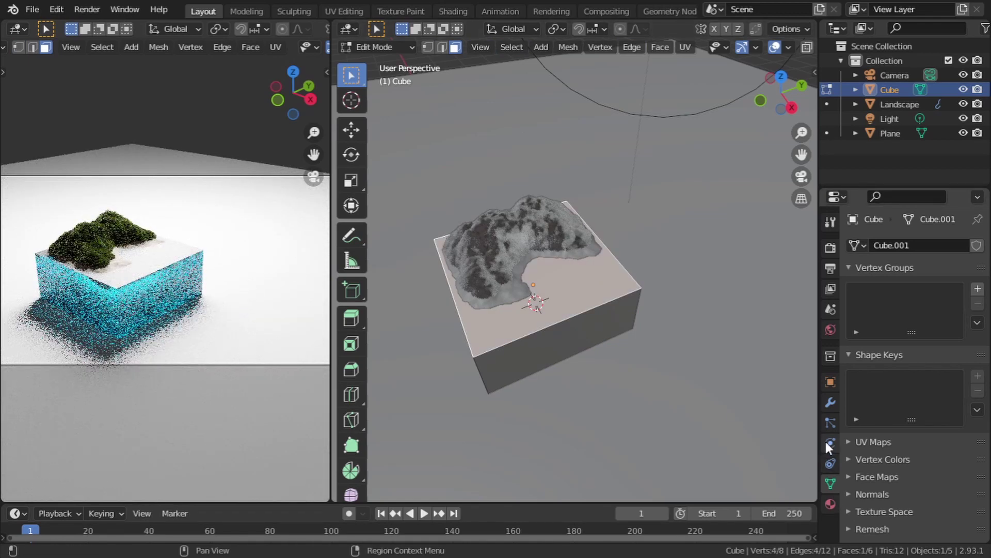
Assign Material.001 to the top face in a new slot and make it a single-user copy (Material.003).
{"action": "left_click", "coordinate": [831, 504]}
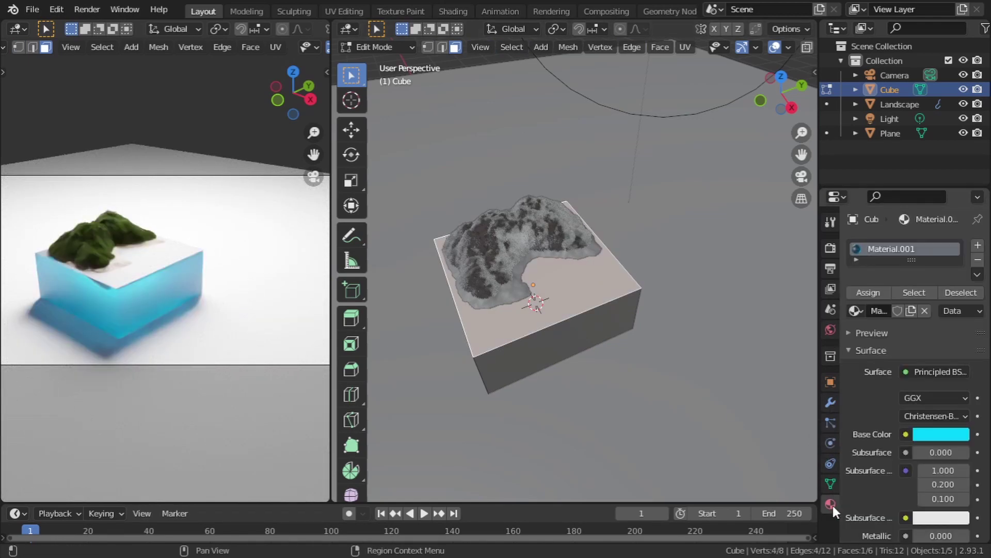
{"action": "left_click", "coordinate": [978, 245]}
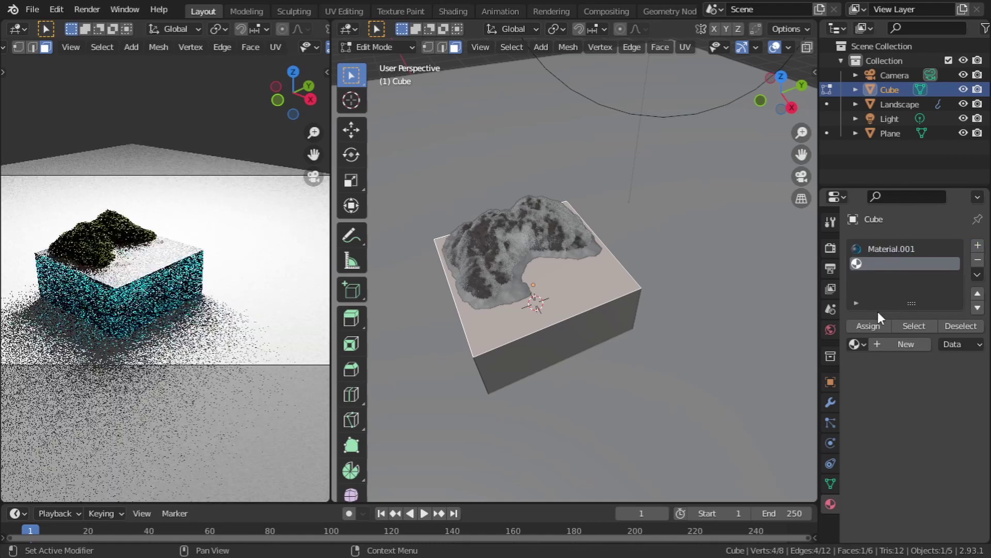
{"action": "left_click", "coordinate": [855, 344]}
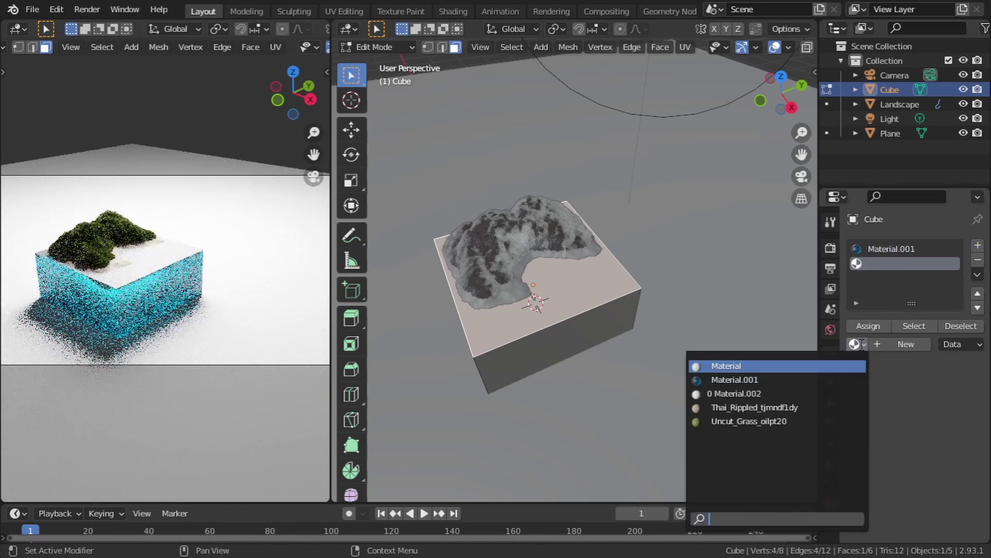
{"action": "left_click", "coordinate": [769, 379]}
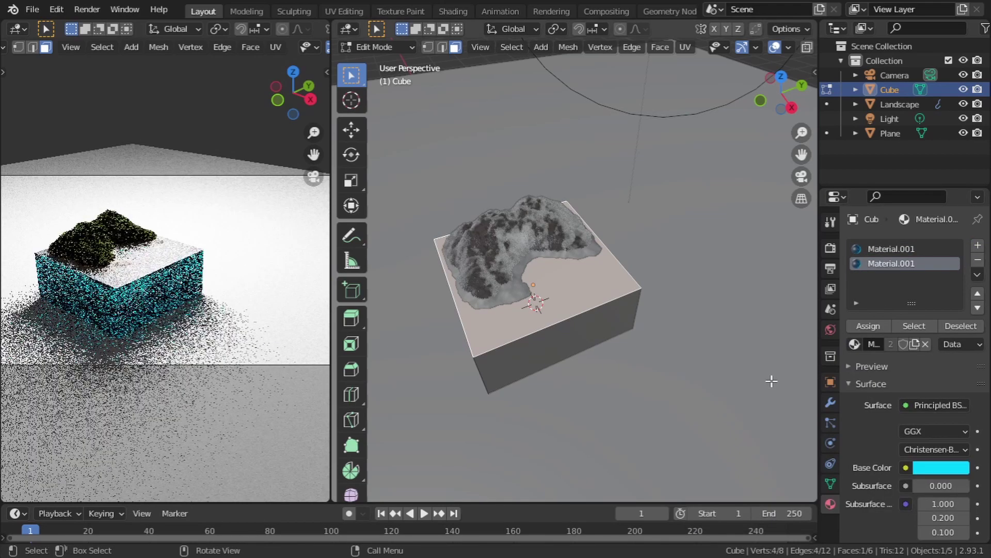
{"action": "left_click", "coordinate": [871, 324]}
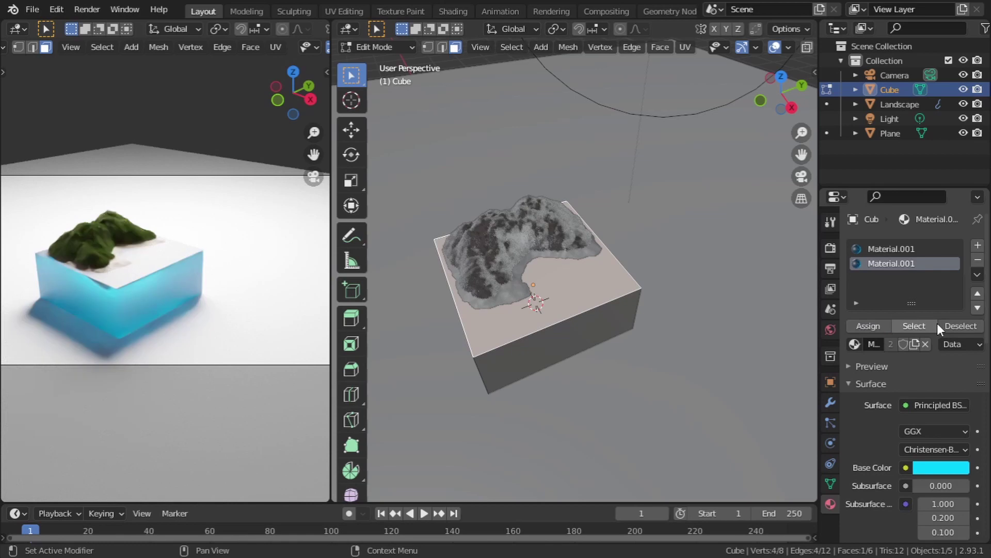
{"action": "left_click", "coordinate": [384, 50]}
{"action": "left_click", "coordinate": [380, 64]}
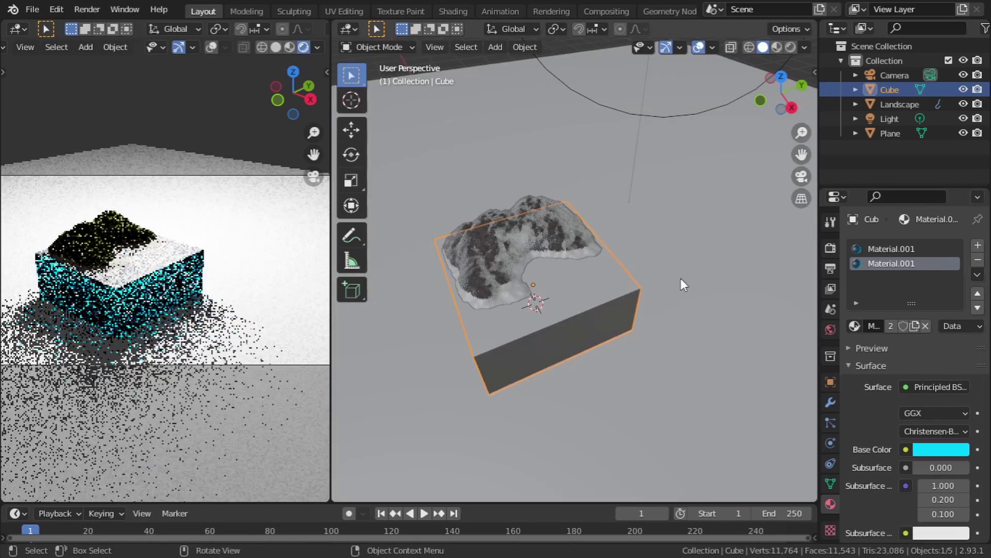
{"action": "left_click", "coordinate": [888, 326]}
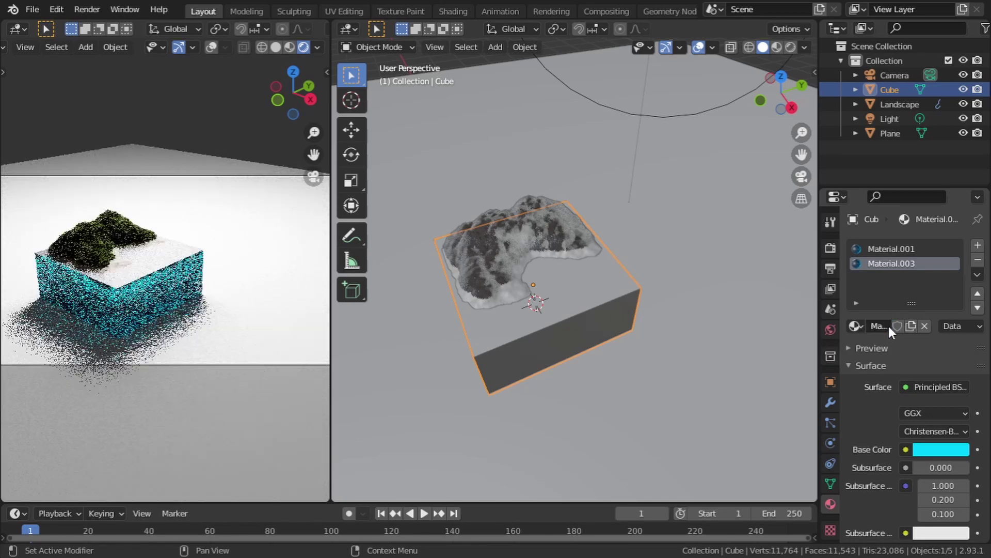
Show a rendered camera view in the Shading workspace and frame Material.003's Principled BSDF node.
{"action": "left_click", "coordinate": [456, 10]}
{"action": "left_click", "coordinate": [802, 176]}
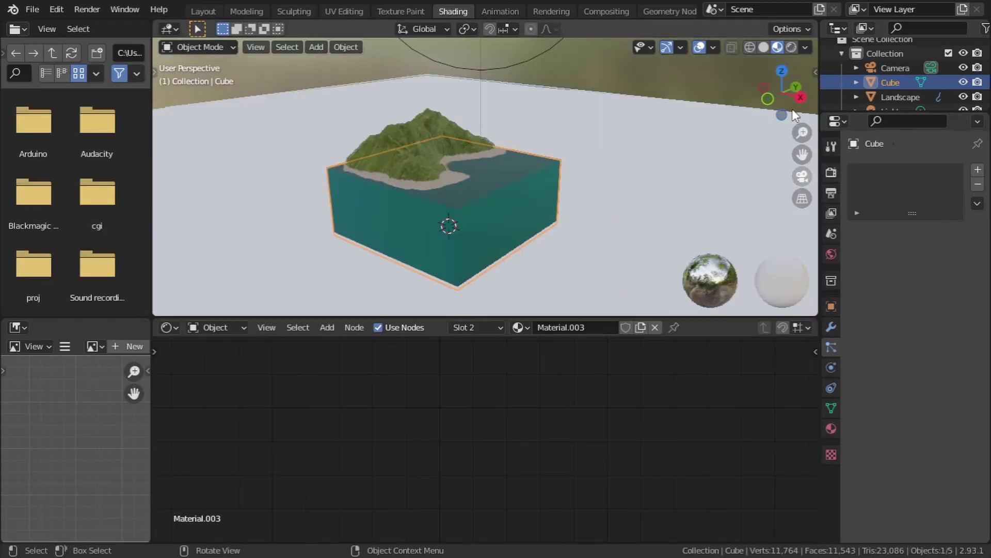
{"action": "left_click", "coordinate": [791, 47]}
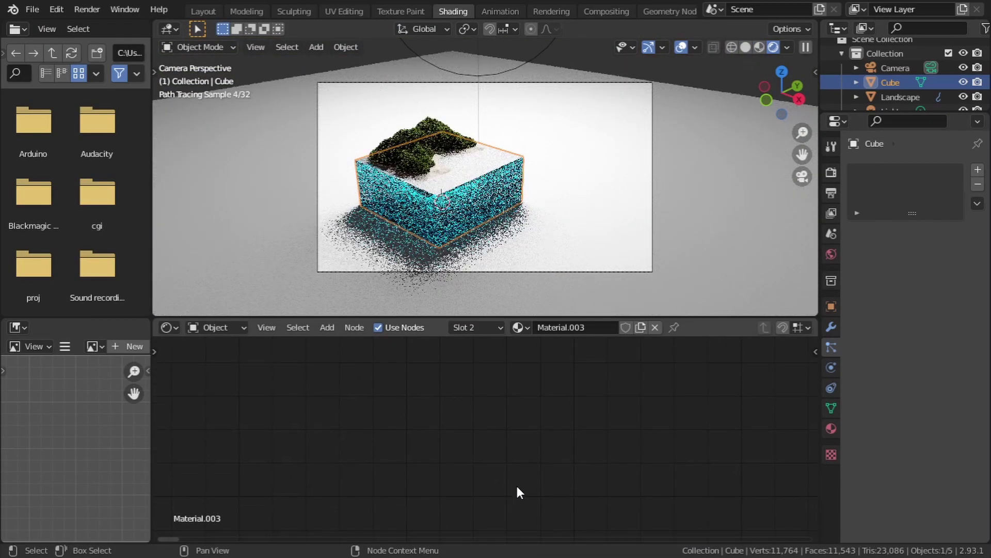
{"action": "middle_click_drag", "start_coordinate": [562, 432], "coordinate": [510, 395]}
{"action": "scroll", "coordinate": [561, 379], "scroll_direction": "up", "scroll_amount": 2}
{"action": "scroll", "coordinate": [484, 438], "scroll_direction": "up", "scroll_amount": 2}
{"action": "scroll", "coordinate": [507, 398], "scroll_direction": "up", "scroll_amount": 1}
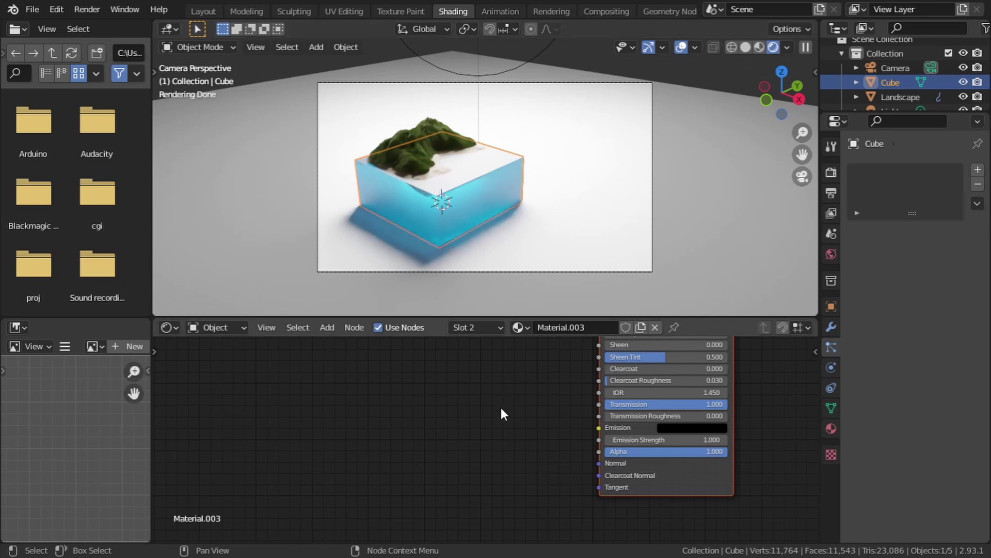
Add a Bump node and link its Normal to the Principled BSDF Normal input.
{"action": "key", "text": "F3"}
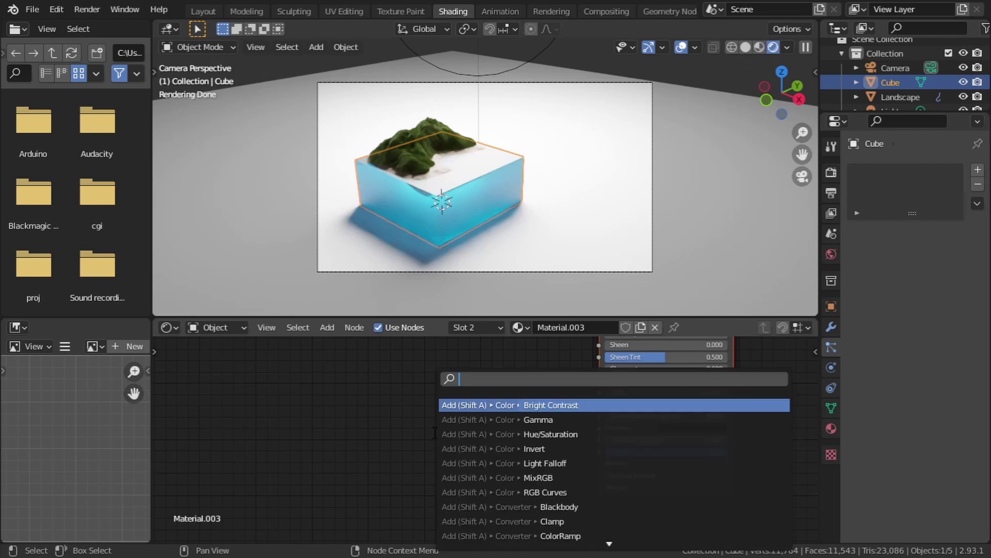
{"action": "type", "text": "bump"}
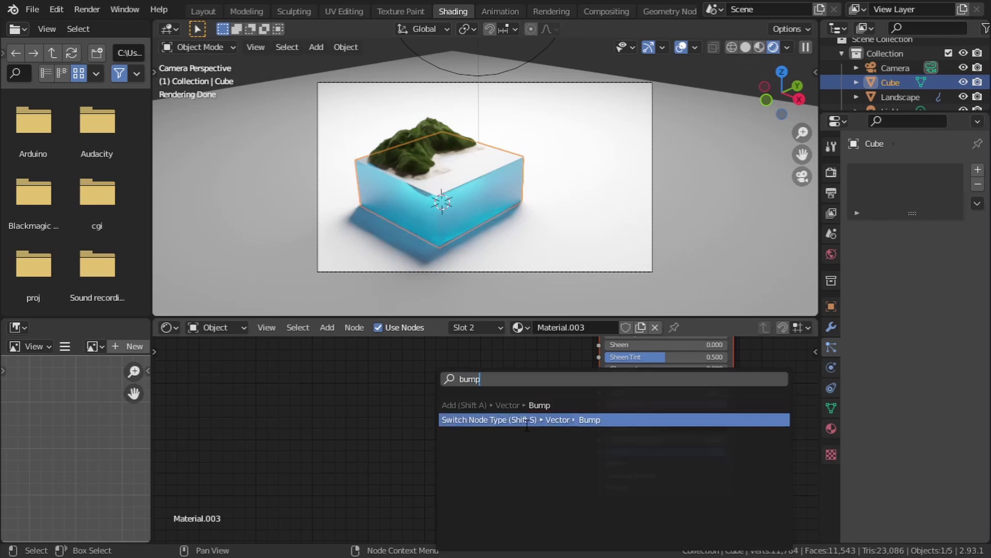
{"action": "left_click", "coordinate": [517, 406]}
{"action": "left_click", "coordinate": [464, 419]}
{"action": "left_click_drag", "start_coordinate": [546, 437], "coordinate": [598, 464]}
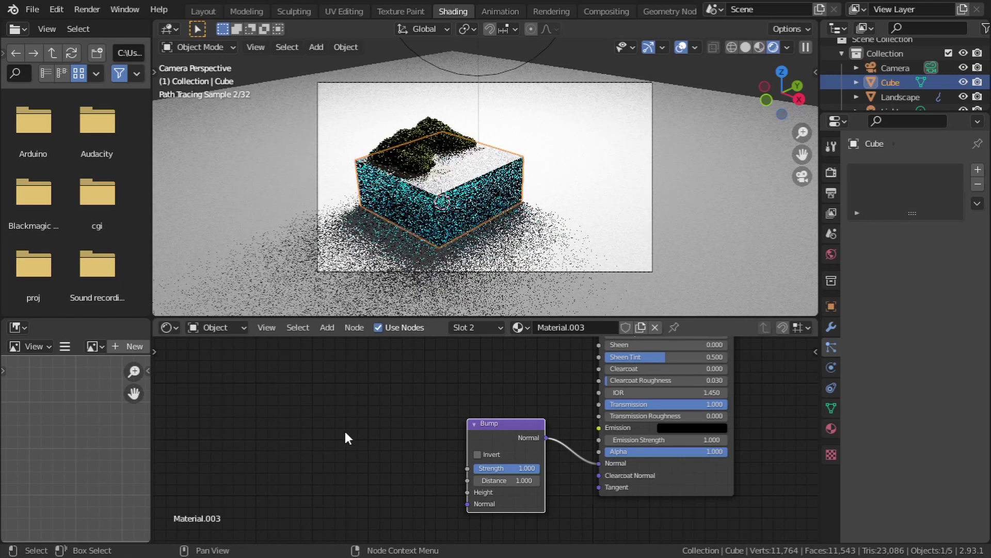
Add a Noise Texture and link its Fac to the Bump Height input.
{"action": "key", "text": "F3"}
{"action": "type", "text": "nois"}
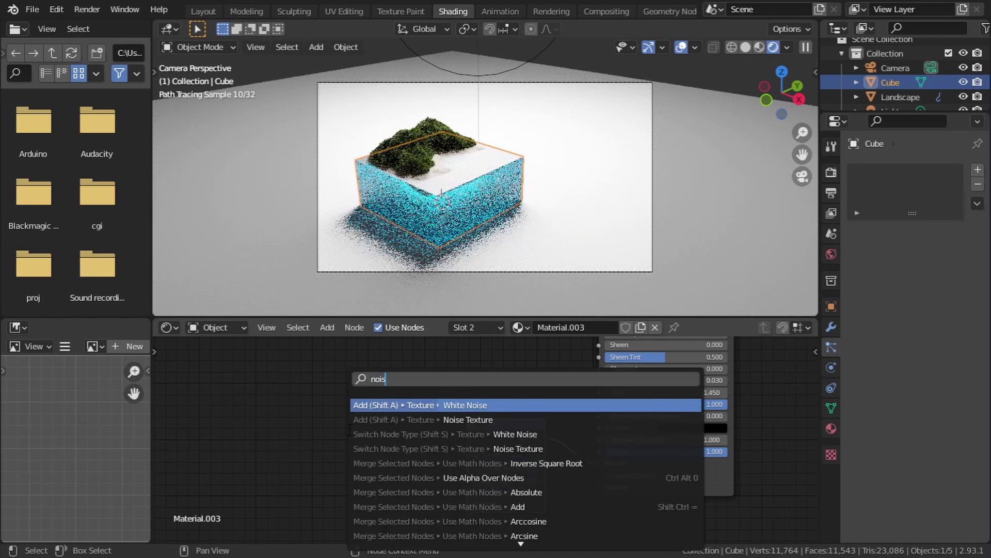
{"action": "left_click", "coordinate": [373, 422]}
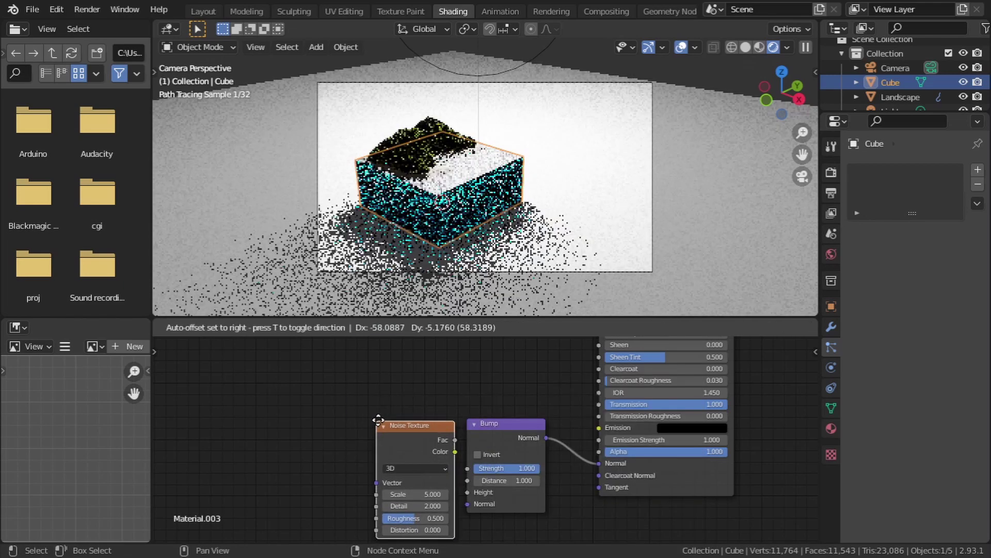
{"action": "left_click", "coordinate": [376, 424]}
{"action": "left_click_drag", "start_coordinate": [396, 431], "coordinate": [404, 439]}
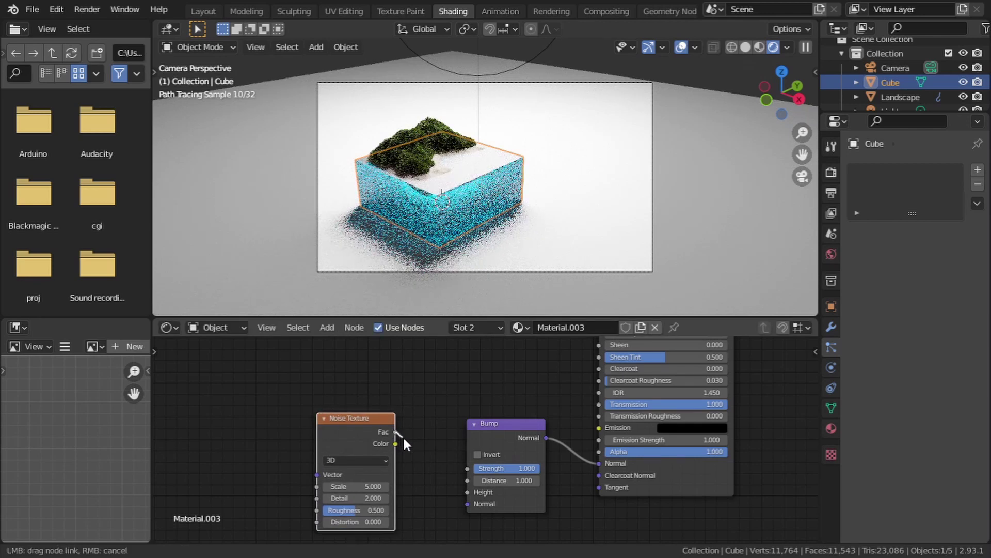
{"action": "left_click_drag", "start_coordinate": [440, 470], "coordinate": [475, 497]}
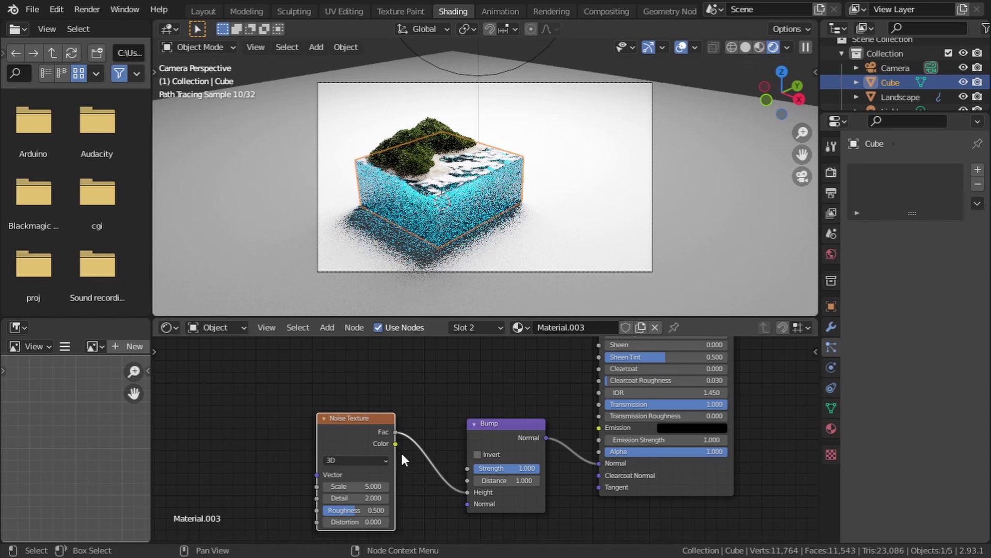
{"action": "middle_click_drag", "start_coordinate": [401, 451], "coordinate": [459, 385]}
Set the Noise Texture Detail to 16 and Scale to 10.
{"action": "scroll", "coordinate": [432, 413], "scroll_direction": "up", "scroll_amount": 4}
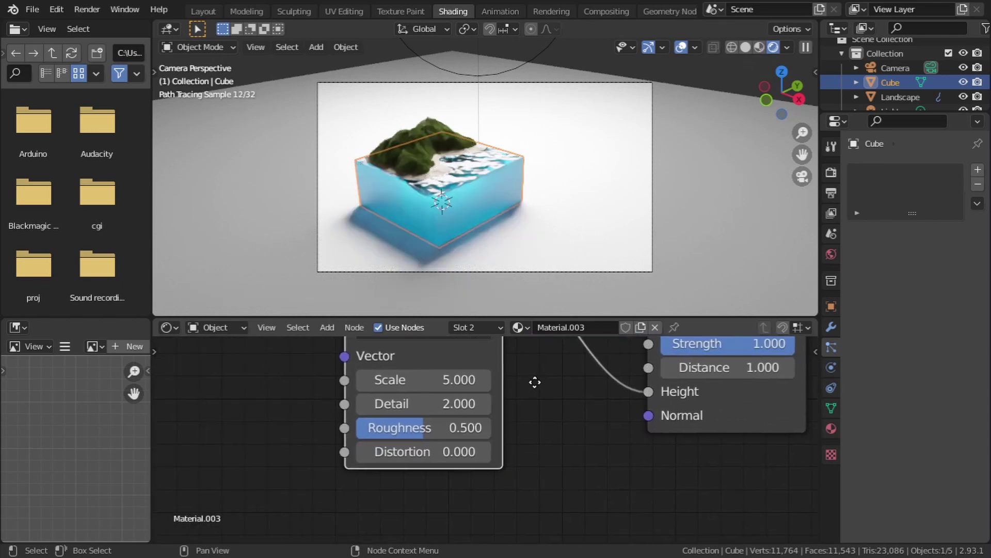
{"action": "left_click_drag", "start_coordinate": [487, 416], "coordinate": [516, 407]}
{"action": "left_click", "coordinate": [441, 383]}
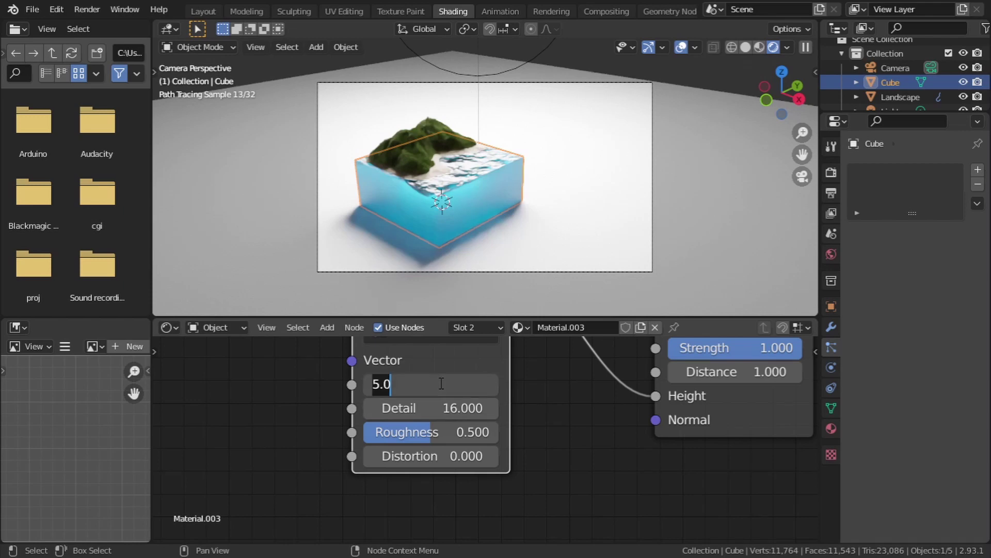
{"action": "key", "text": "Return"}
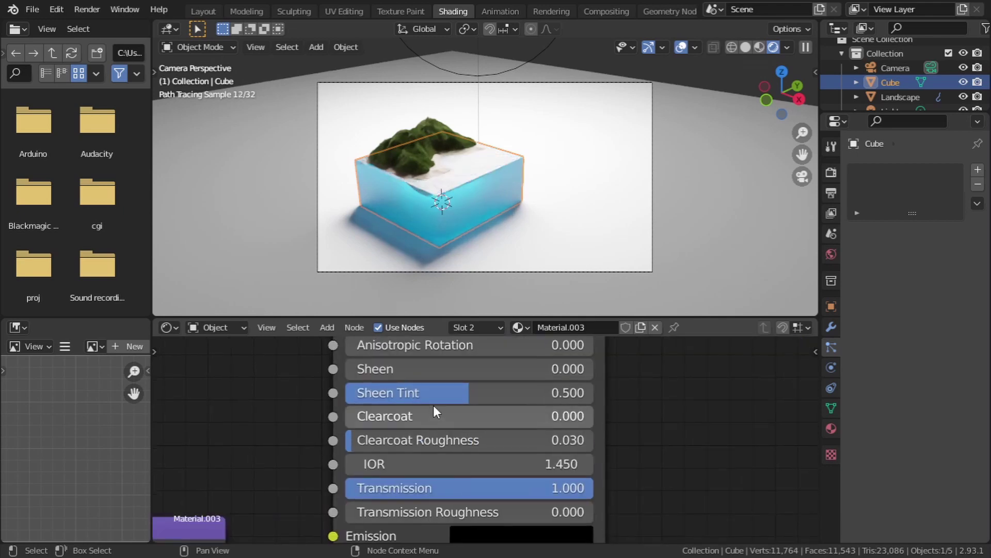
Raise the shader Roughness and the Bump Strength to 1.000.
{"action": "scroll", "coordinate": [433, 405], "scroll_direction": "up", "scroll_amount": 6, "text": "shift"}
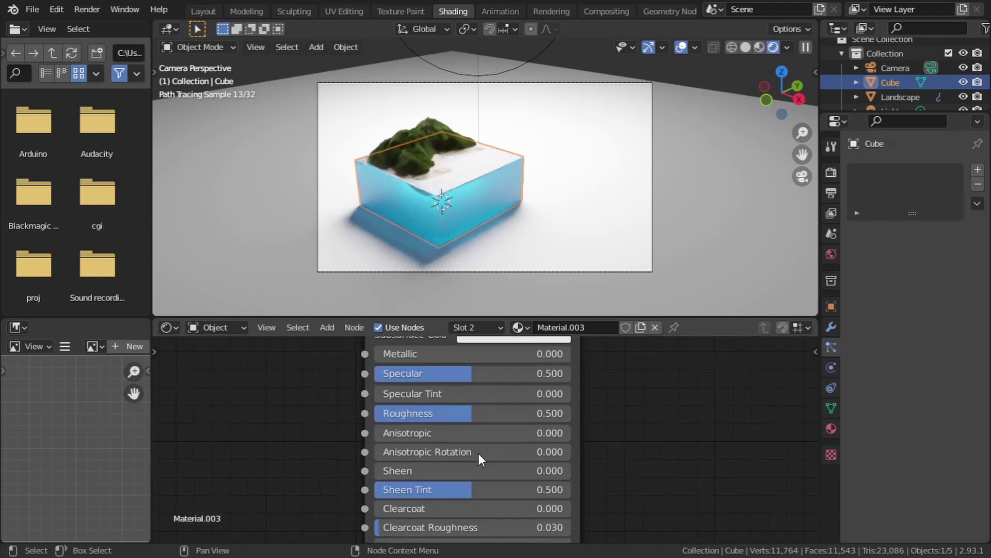
{"action": "left_click_drag", "start_coordinate": [471, 413], "coordinate": [669, 418]}
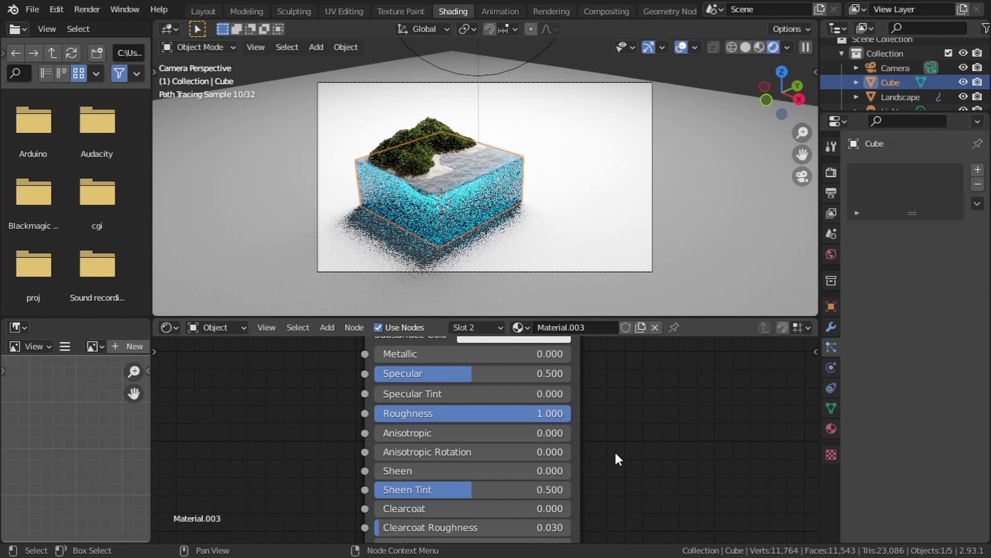
{"action": "scroll", "coordinate": [361, 377], "scroll_direction": "down", "scroll_amount": 6, "text": "shift"}
{"action": "scroll", "coordinate": [362, 377], "scroll_direction": "left", "scroll_amount": 6, "text": "ctrl"}
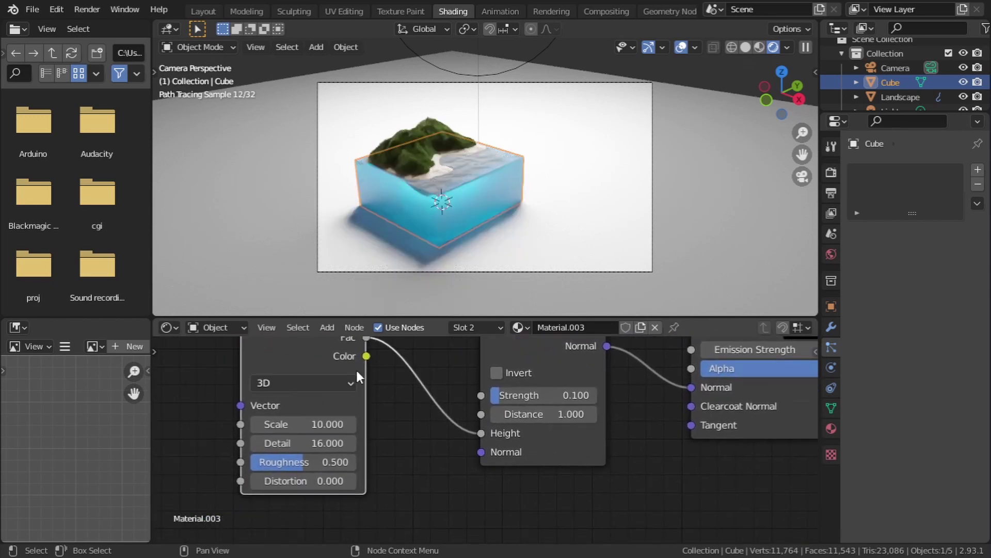
{"action": "left_click_drag", "start_coordinate": [504, 395], "coordinate": [598, 395]}
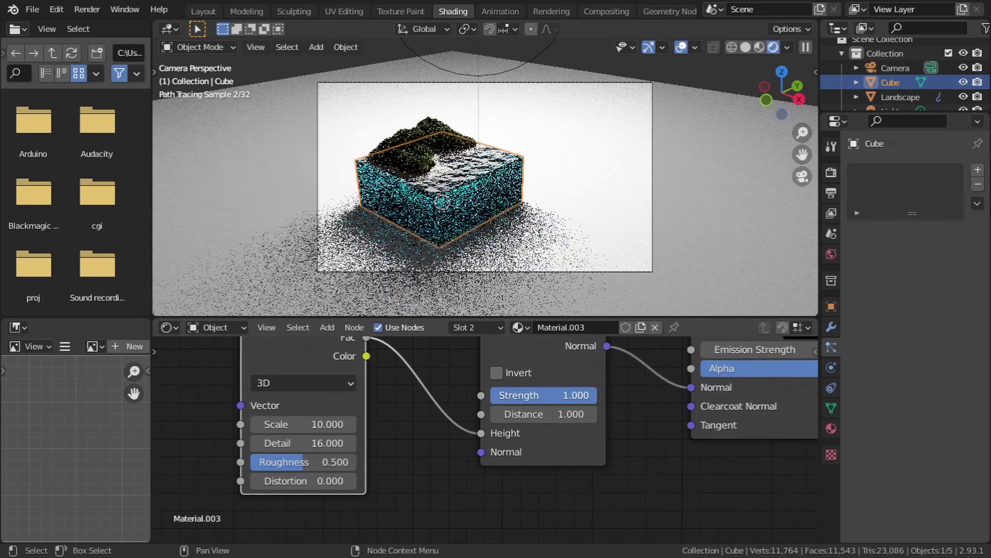
{"action": "scroll", "coordinate": [598, 395], "scroll_direction": "up", "scroll_amount": 2}
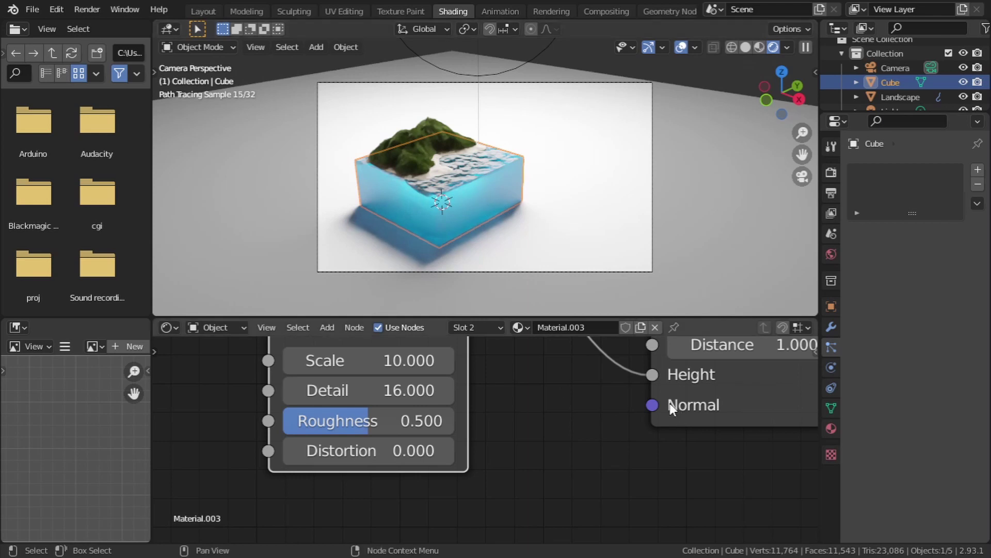
Select the Noise Texture and Bump nodes in Material.003 for copying.
{"action": "left_click", "coordinate": [488, 327]}
{"action": "left_click", "coordinate": [443, 230]}
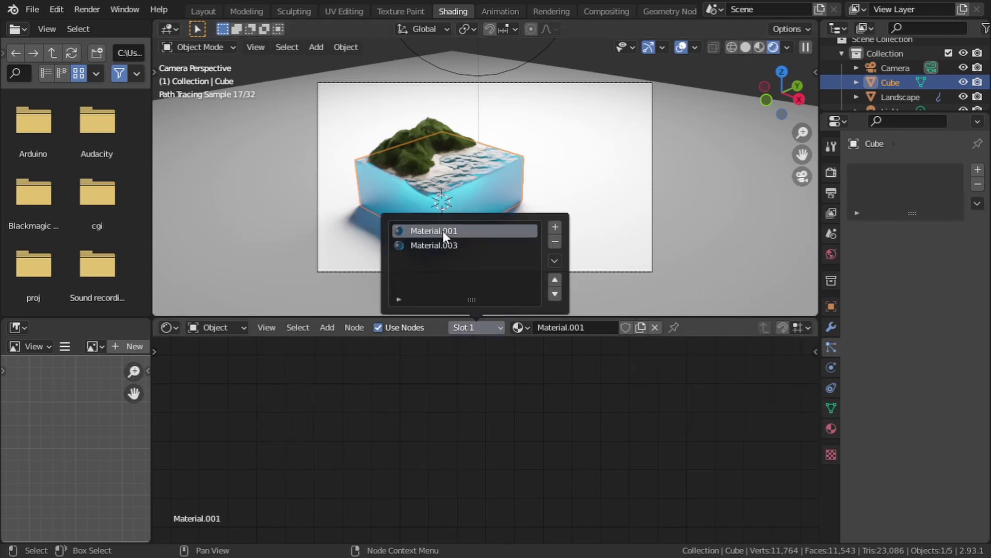
{"action": "scroll", "coordinate": [558, 377], "scroll_direction": "down", "scroll_amount": 5}
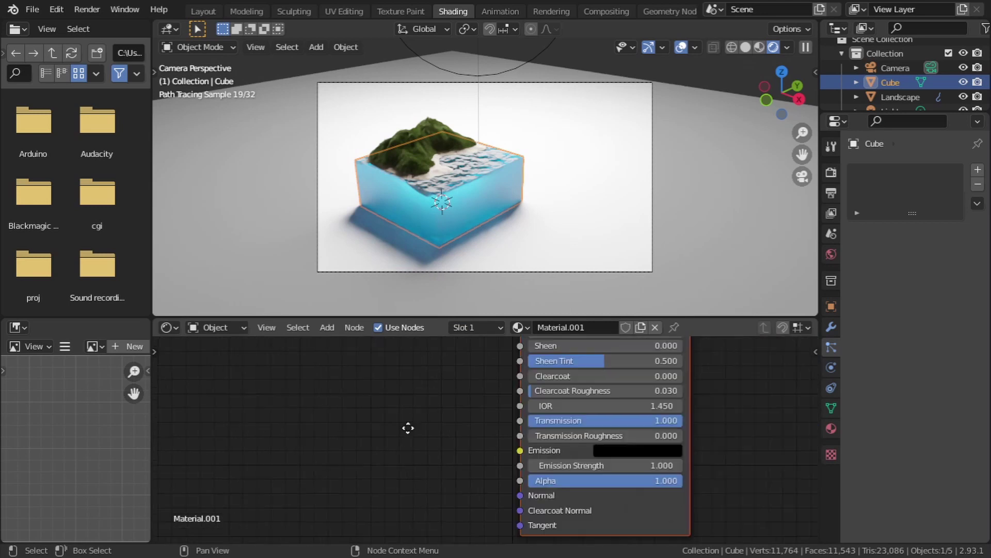
{"action": "left_click", "coordinate": [481, 327]}
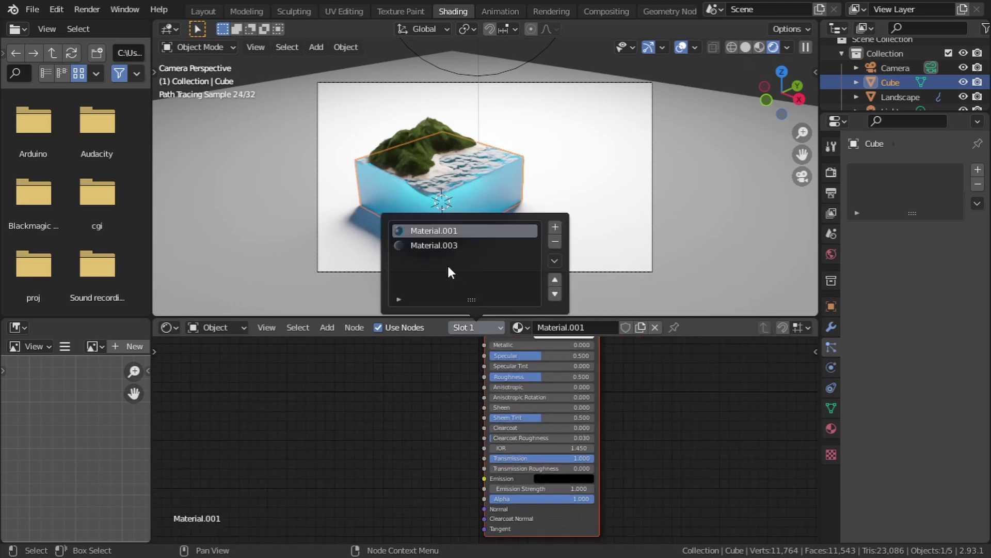
{"action": "left_click", "coordinate": [428, 245]}
{"action": "left_click_drag", "start_coordinate": [270, 384], "coordinate": [478, 472]}
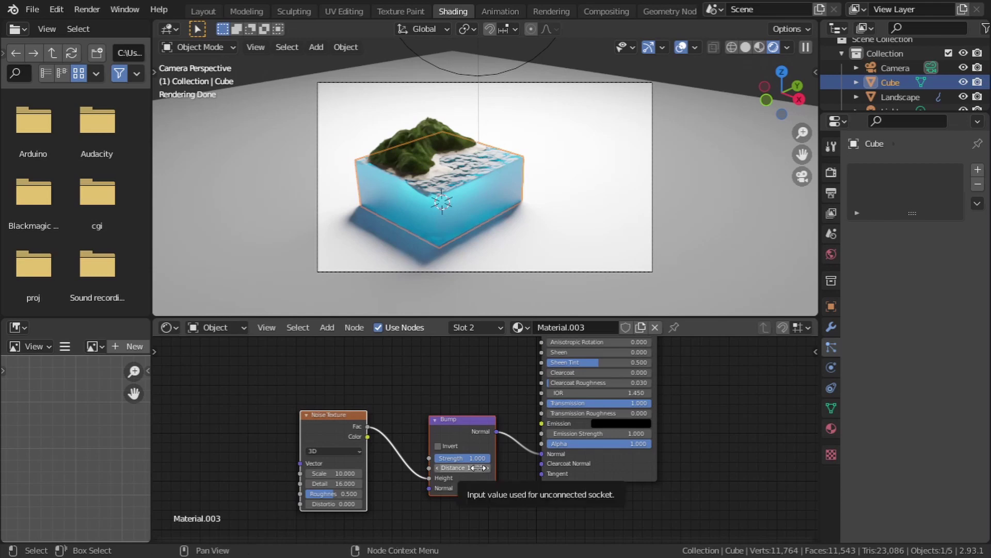
Paste the noise and bump nodes into Material.001 and link Bump to the BSDF Normal.
{"action": "left_click", "coordinate": [477, 326]}
{"action": "left_click", "coordinate": [445, 228]}
{"action": "key", "text": "ctrl+v"}
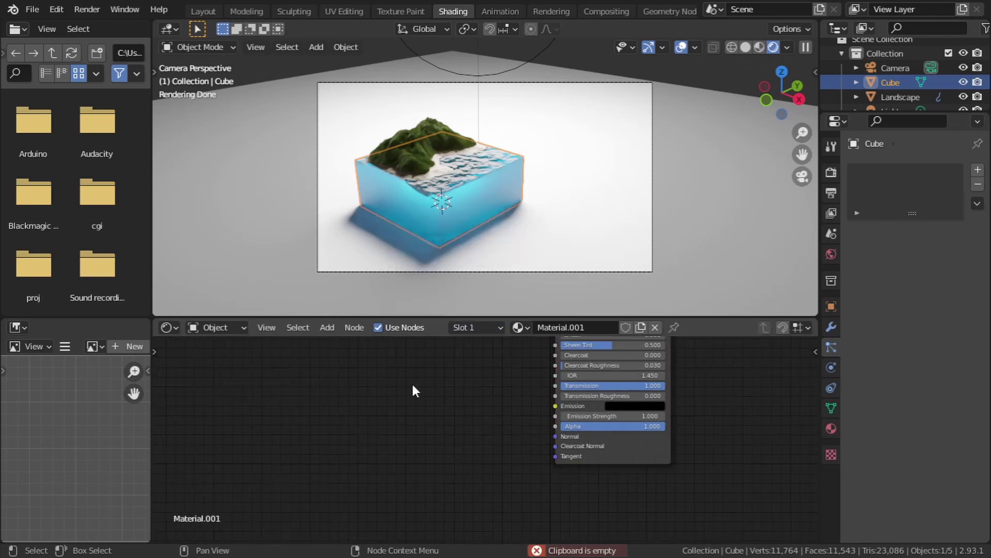
{"action": "key", "text": "ctrl+v"}
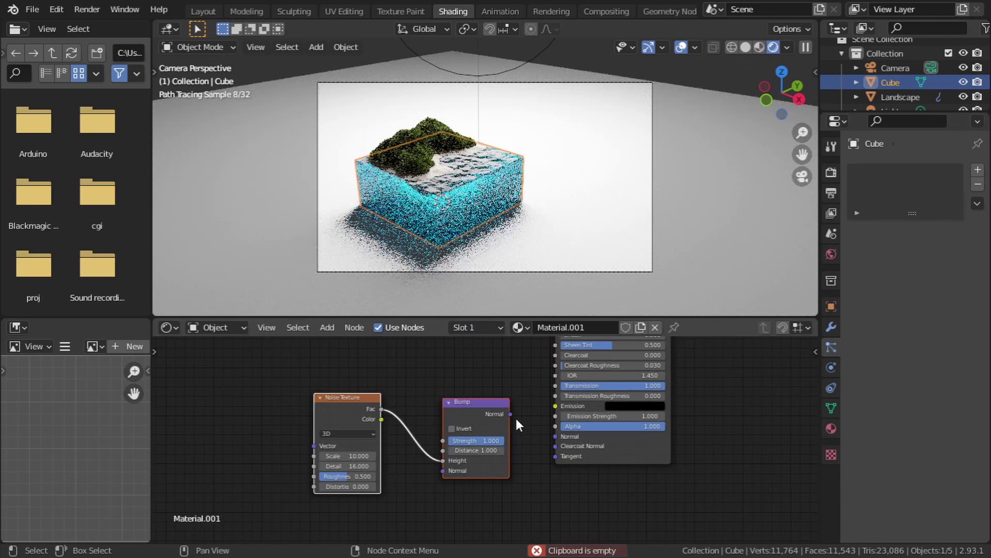
{"action": "left_click_drag", "start_coordinate": [511, 413], "coordinate": [556, 436]}
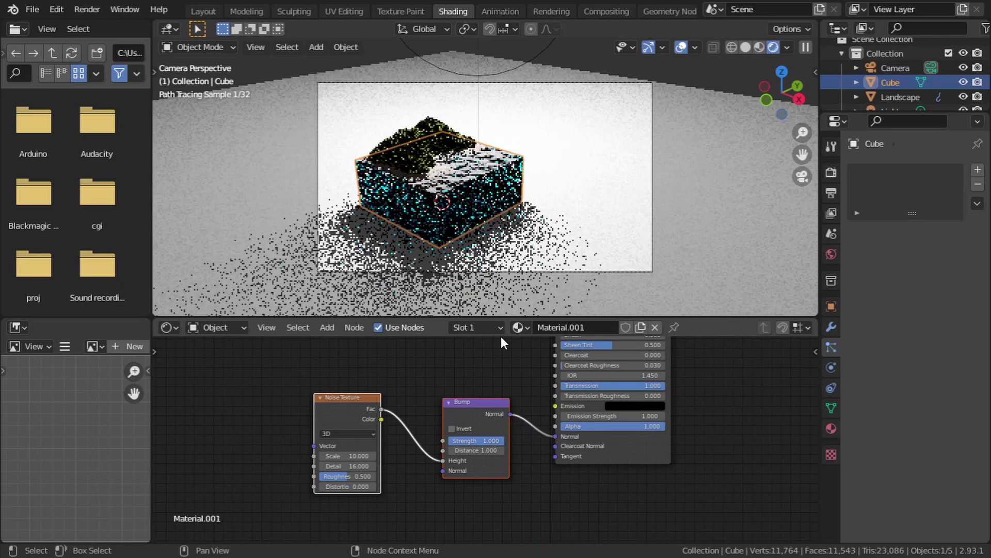
Set Material.001's noise Scale to 20 and Bump Strength to 0.5.
{"action": "scroll", "coordinate": [504, 358], "scroll_direction": "up", "scroll_amount": 5}
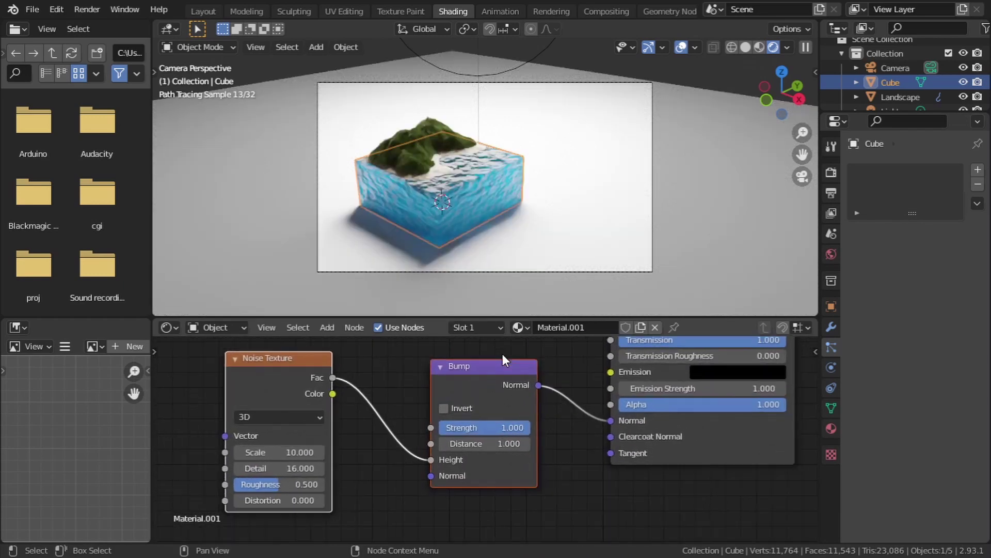
{"action": "left_click_drag", "start_coordinate": [509, 417], "coordinate": [444, 417]}
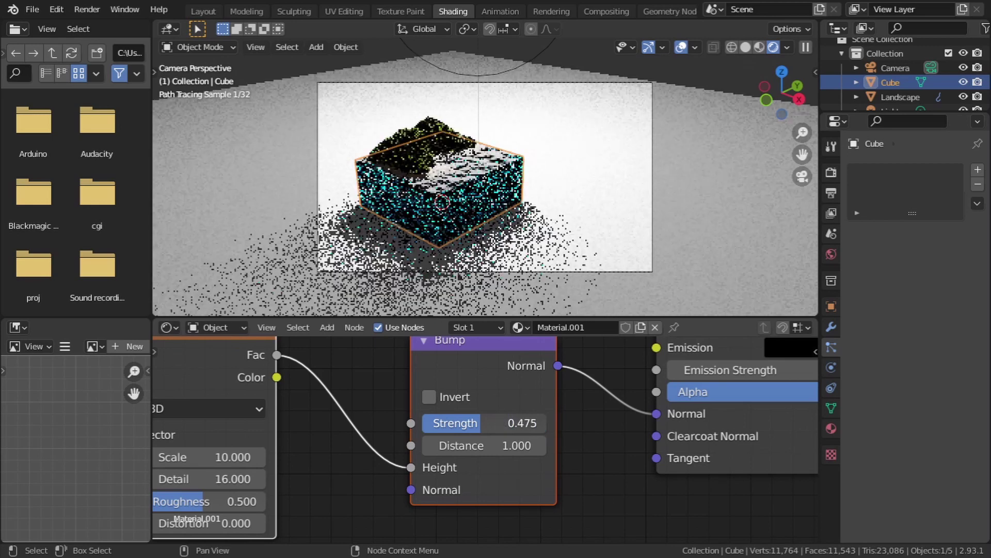
{"action": "middle_click_drag", "start_coordinate": [417, 388], "coordinate": [646, 376]}
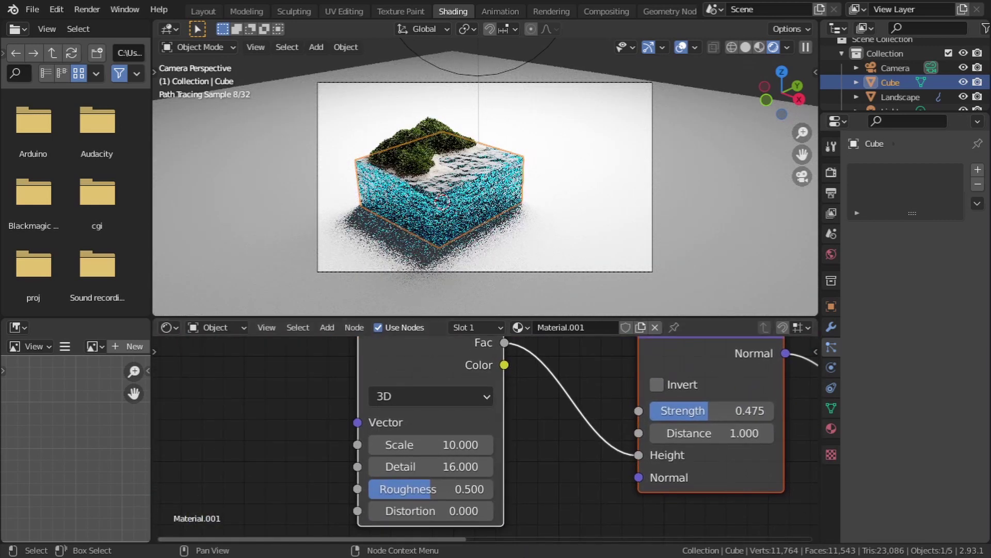
{"action": "left_click", "coordinate": [436, 450]}
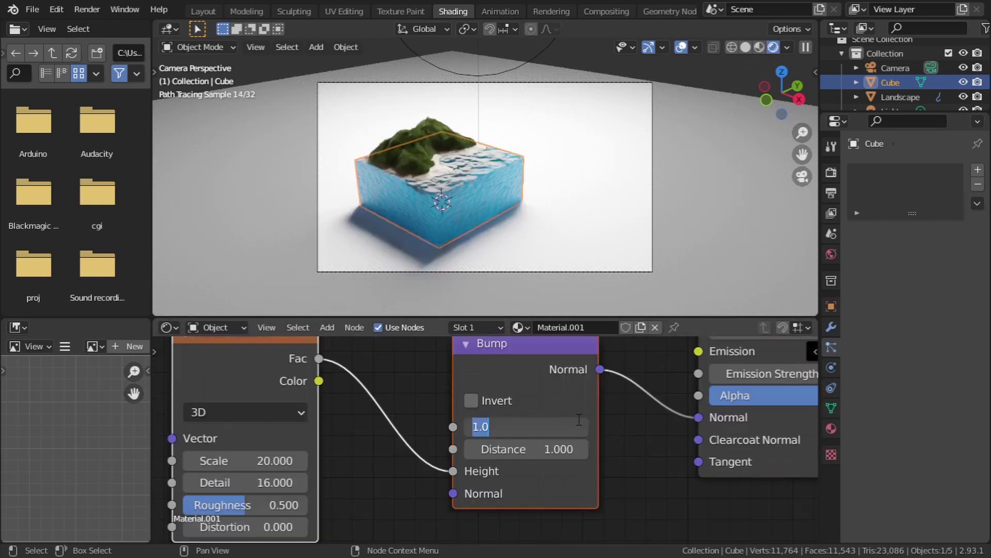
{"action": "key", "text": "Return"}
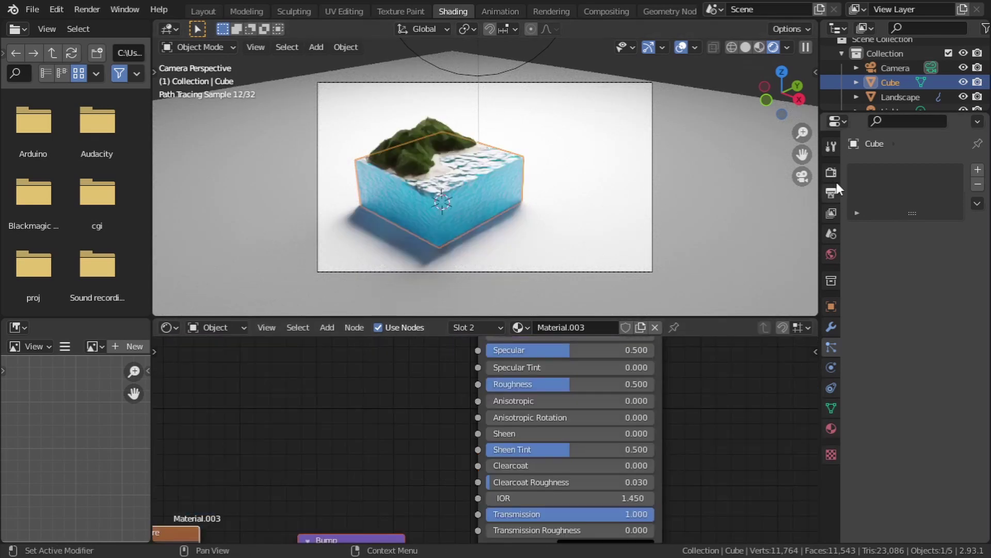
Set the Color Management Exposure to 0.5 in Render Properties.
{"action": "left_click", "coordinate": [832, 174]}
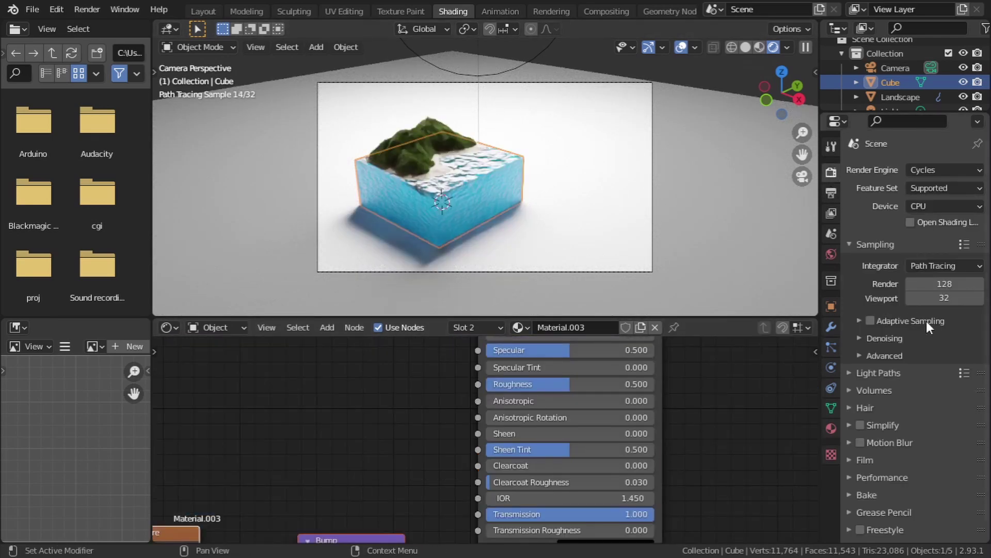
{"action": "scroll", "coordinate": [918, 321], "scroll_direction": "down", "scroll_amount": 1}
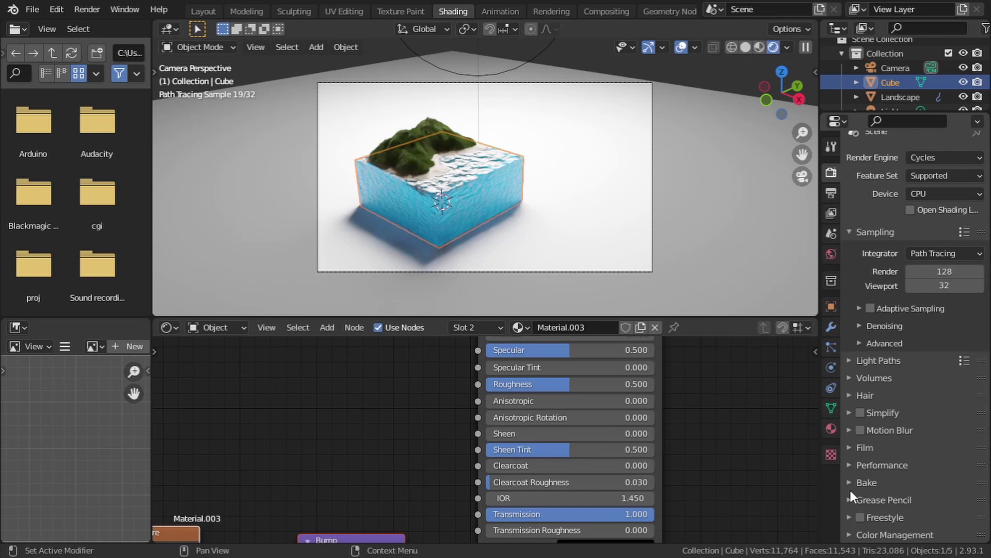
{"action": "left_click", "coordinate": [850, 535]}
{"action": "scroll", "coordinate": [878, 482], "scroll_direction": "down", "scroll_amount": 5}
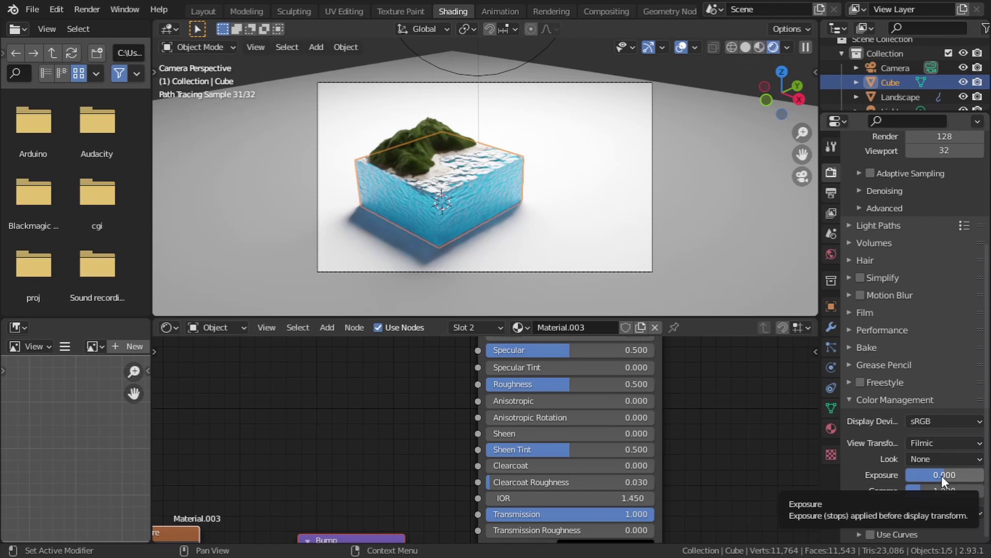
{"action": "left_click_drag", "start_coordinate": [942, 475], "coordinate": [976, 475]}
{"action": "left_click", "coordinate": [949, 476]}
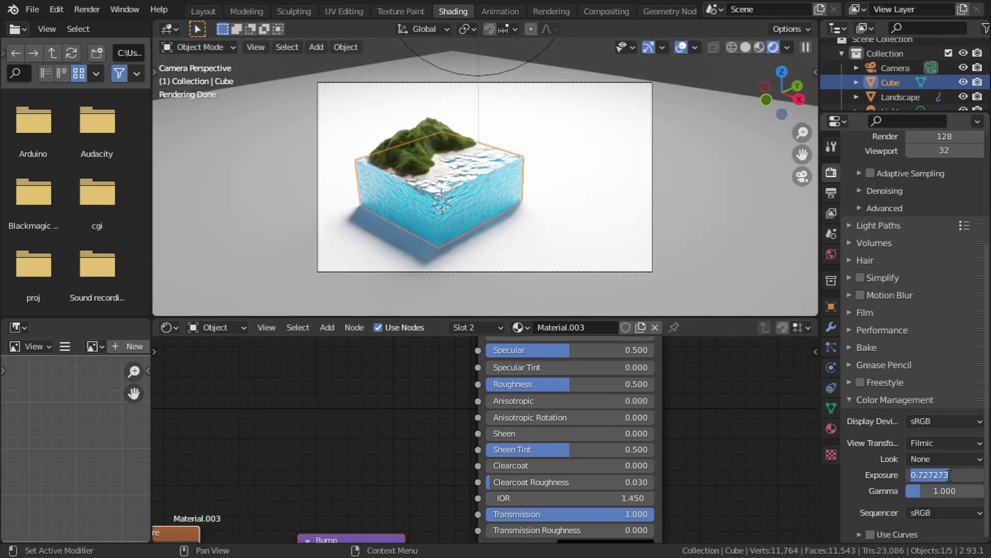
{"action": "type", "text": "0.5"}
{"action": "key", "text": "Return"}
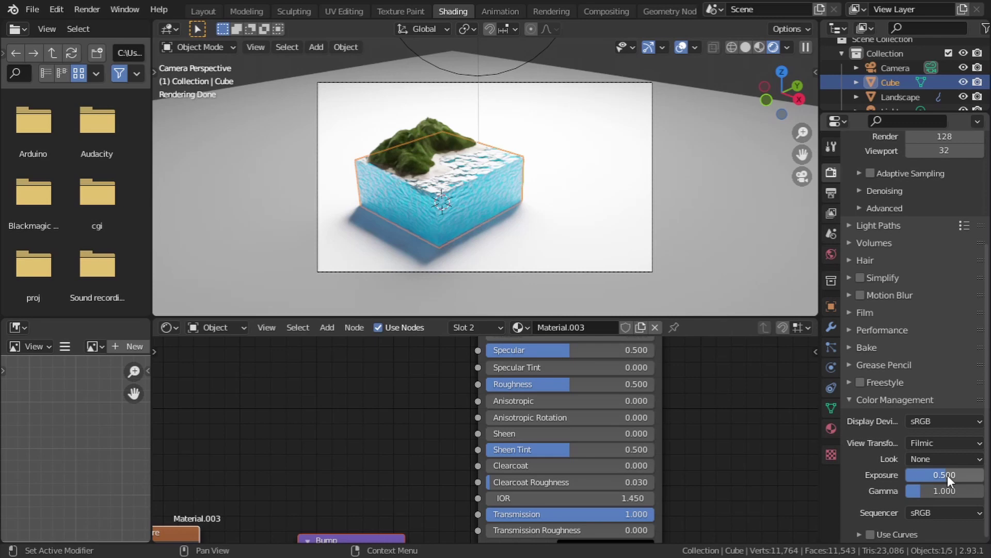
Return the Color Management Gamma to 1.0.
{"action": "left_click_drag", "start_coordinate": [929, 491], "coordinate": [909, 492]}
{"action": "left_click", "coordinate": [927, 491]}
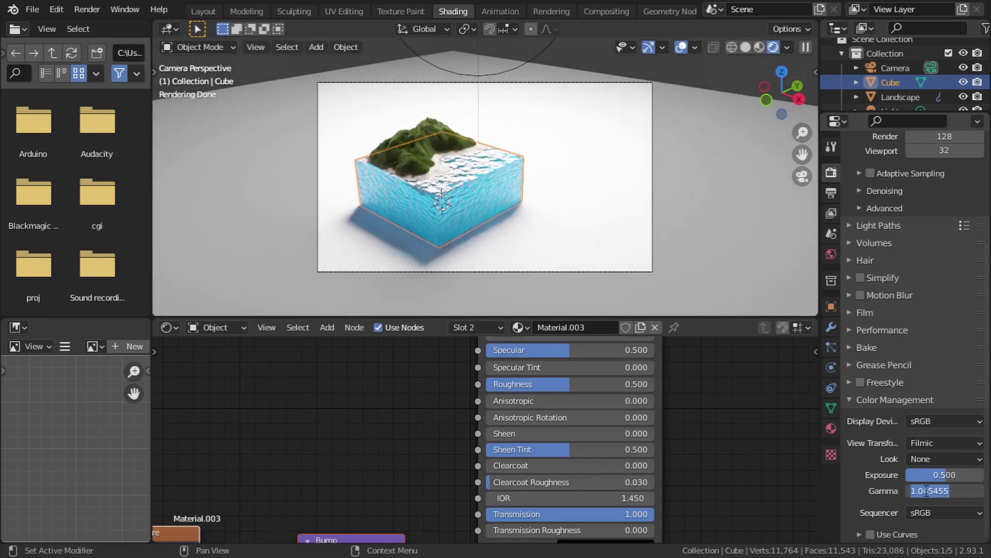
{"action": "type", "text": "1"}
{"action": "key", "text": "Return"}
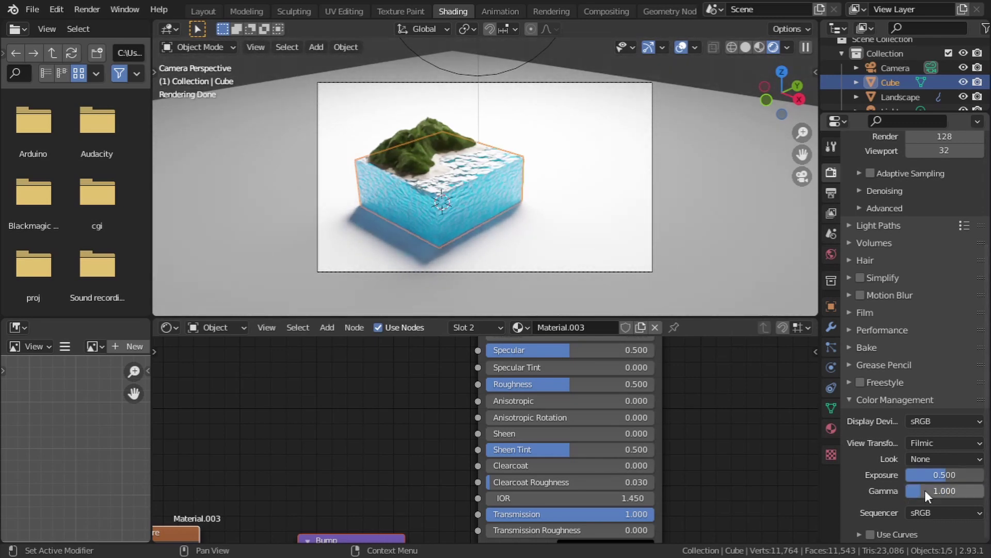
Compare the High, Medium High and Medium Contrast looks, settling on Medium Contrast.
{"action": "left_click", "coordinate": [942, 457]}
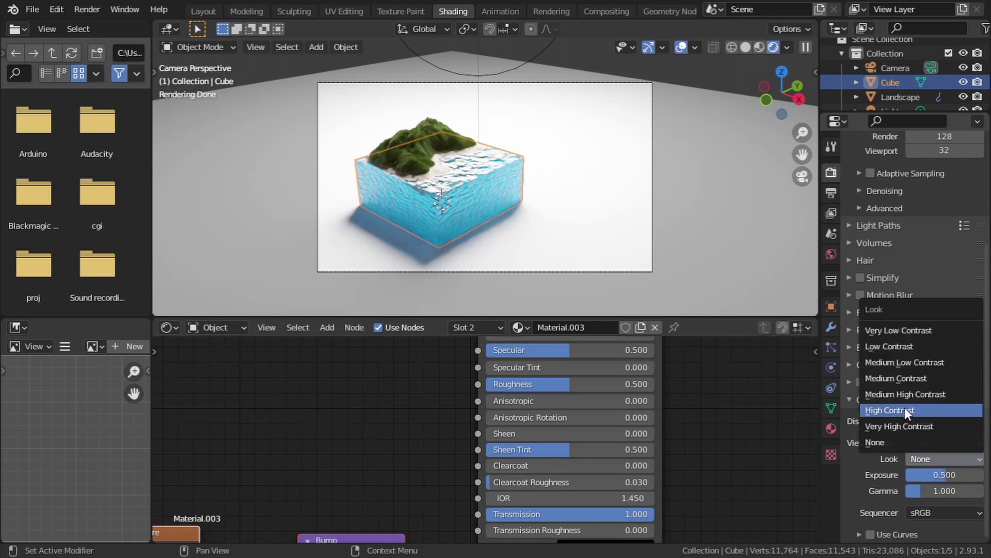
{"action": "left_click", "coordinate": [905, 407]}
{"action": "left_click", "coordinate": [946, 458]}
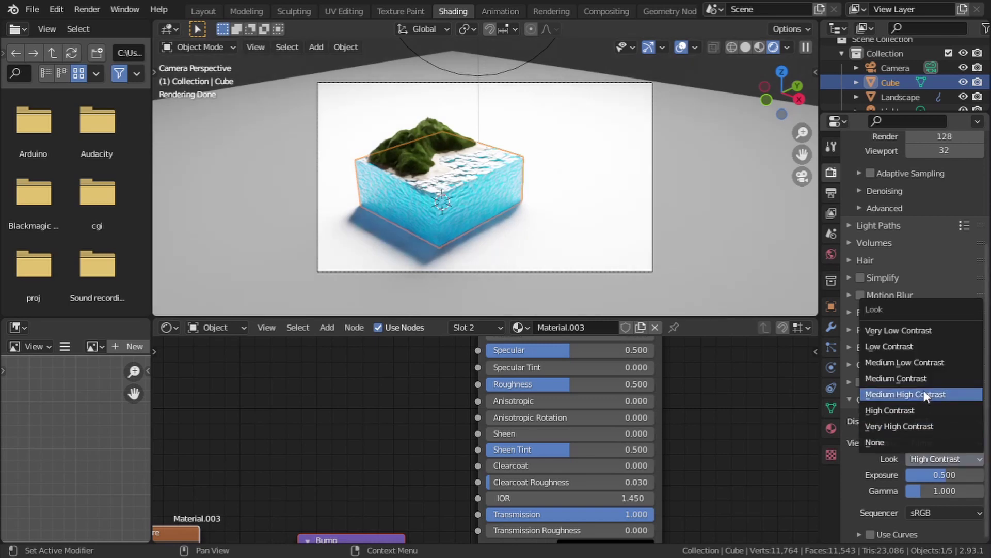
{"action": "left_click", "coordinate": [924, 392]}
{"action": "left_click", "coordinate": [946, 457]}
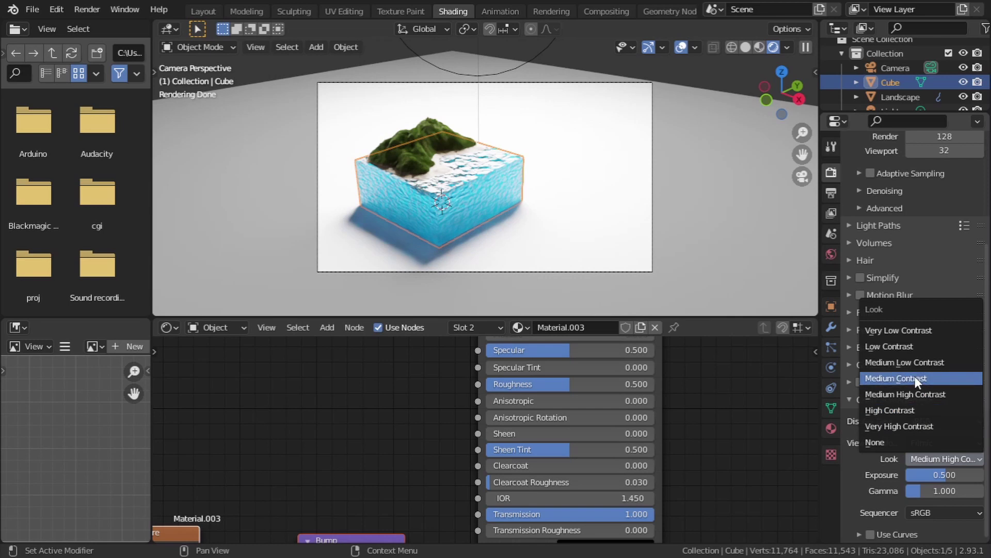
{"action": "left_click", "coordinate": [915, 378]}
{"action": "left_click", "coordinate": [946, 458]}
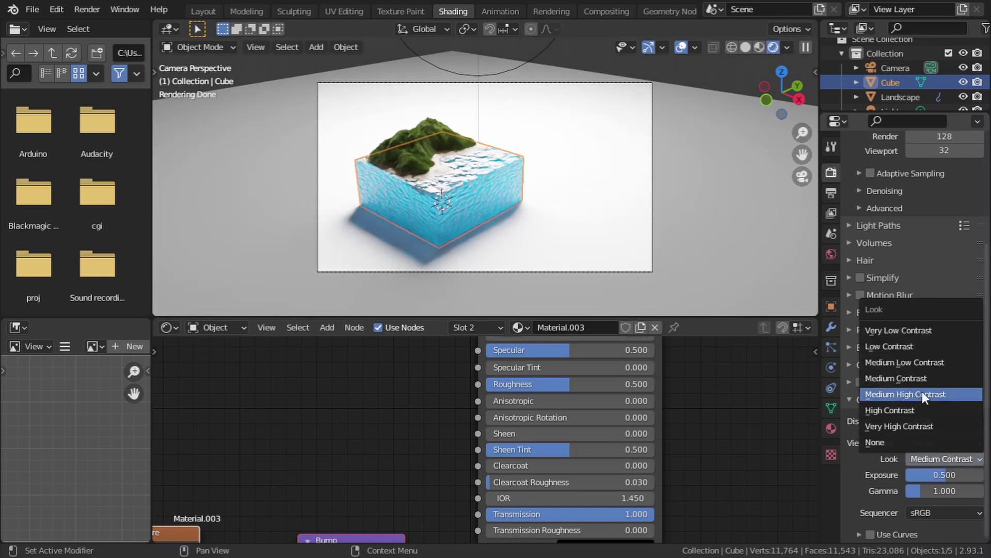
{"action": "left_click", "coordinate": [923, 391]}
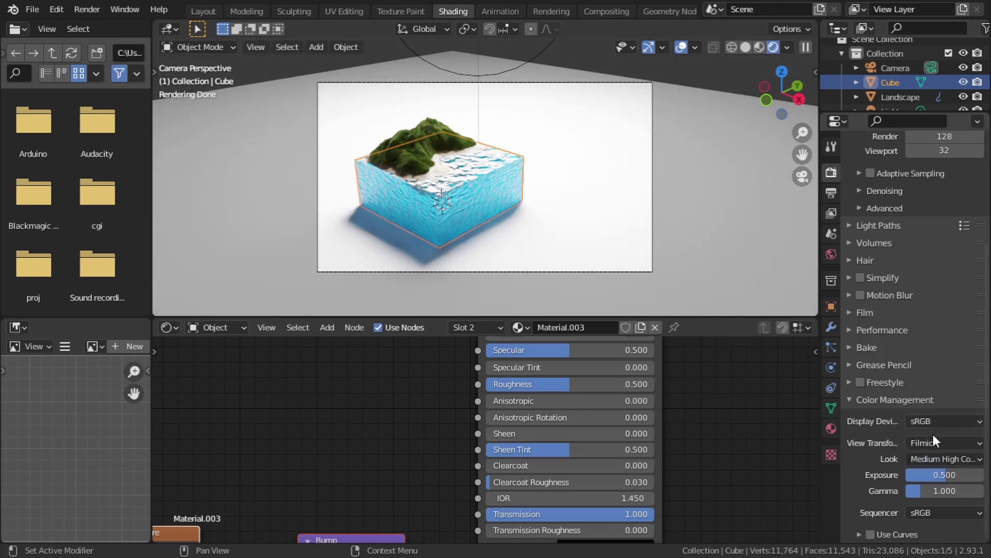
{"action": "left_click", "coordinate": [939, 456]}
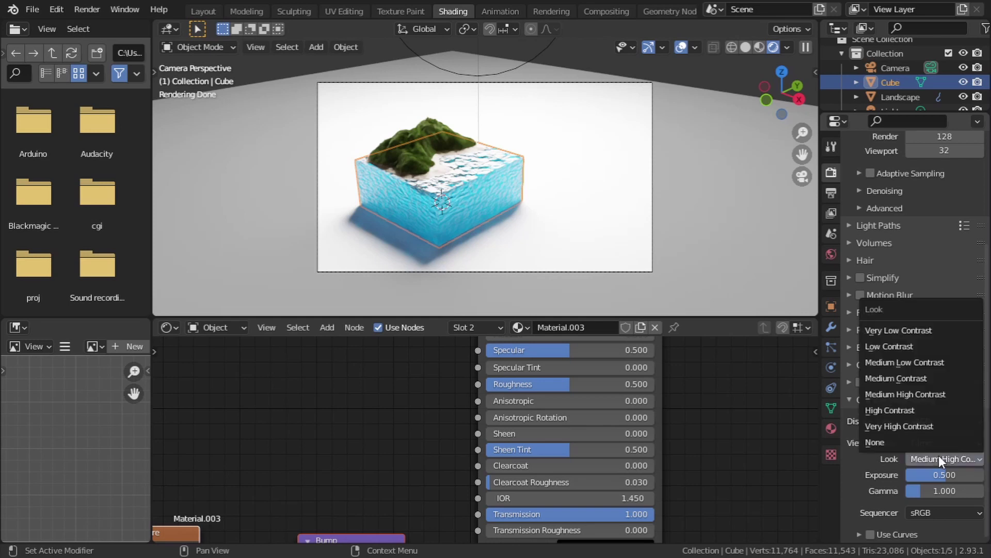
{"action": "left_click", "coordinate": [928, 382]}
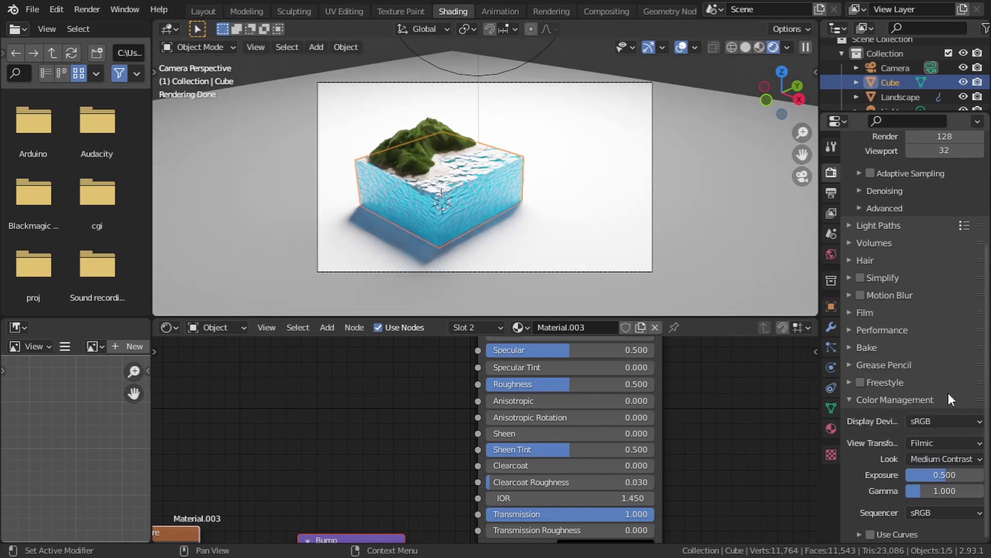